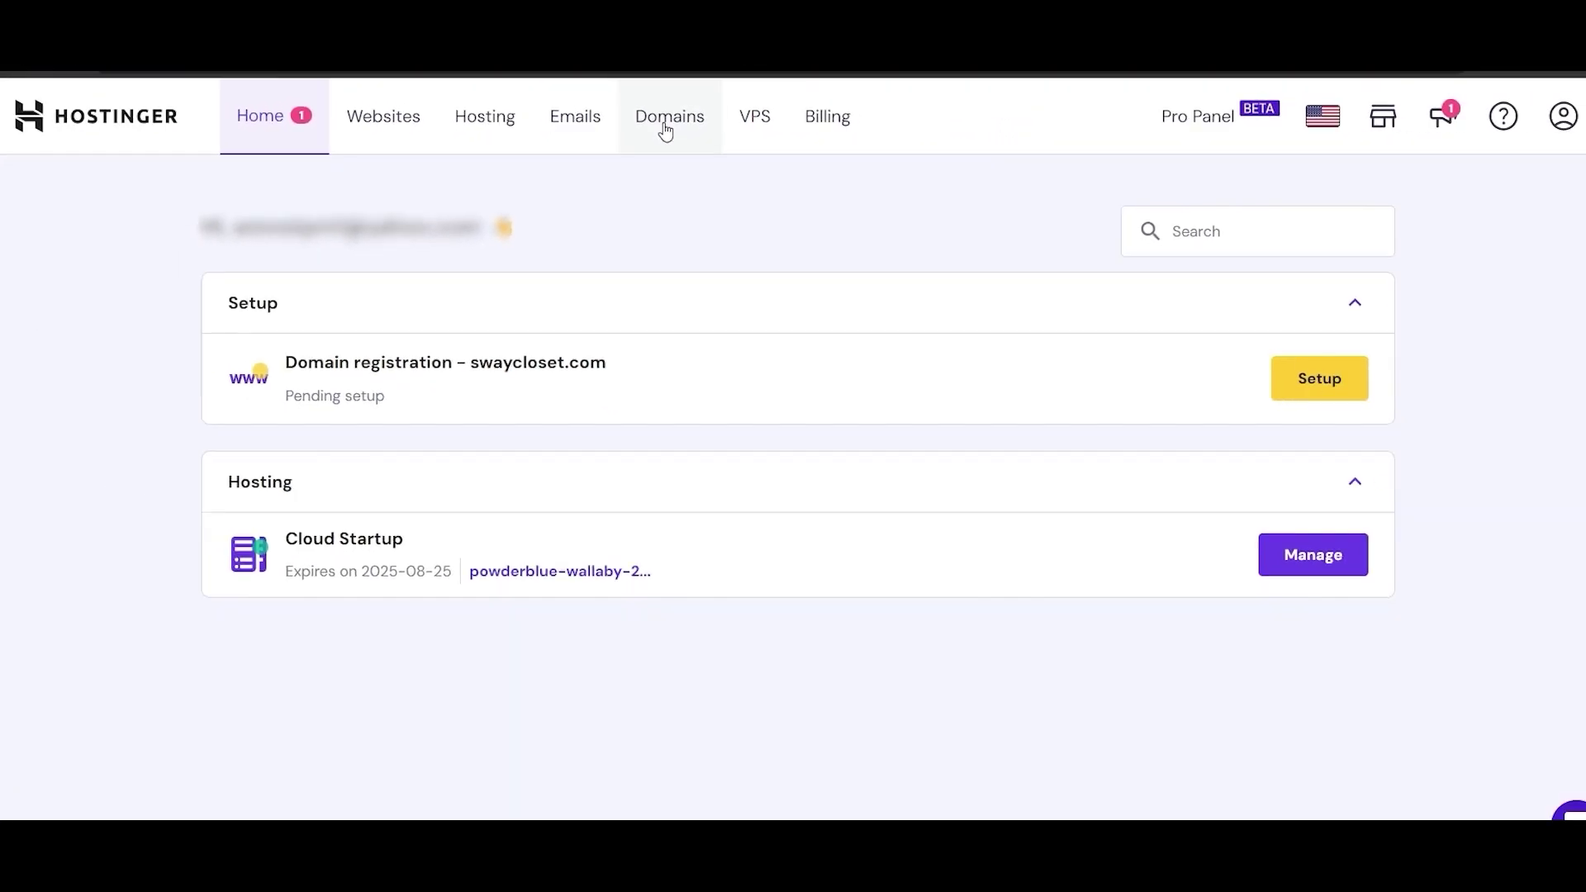
Step: From Domains, open the Get a new domain page and place the cursor in the domain search field
{"action": "left_click", "coordinate": [665, 152]}
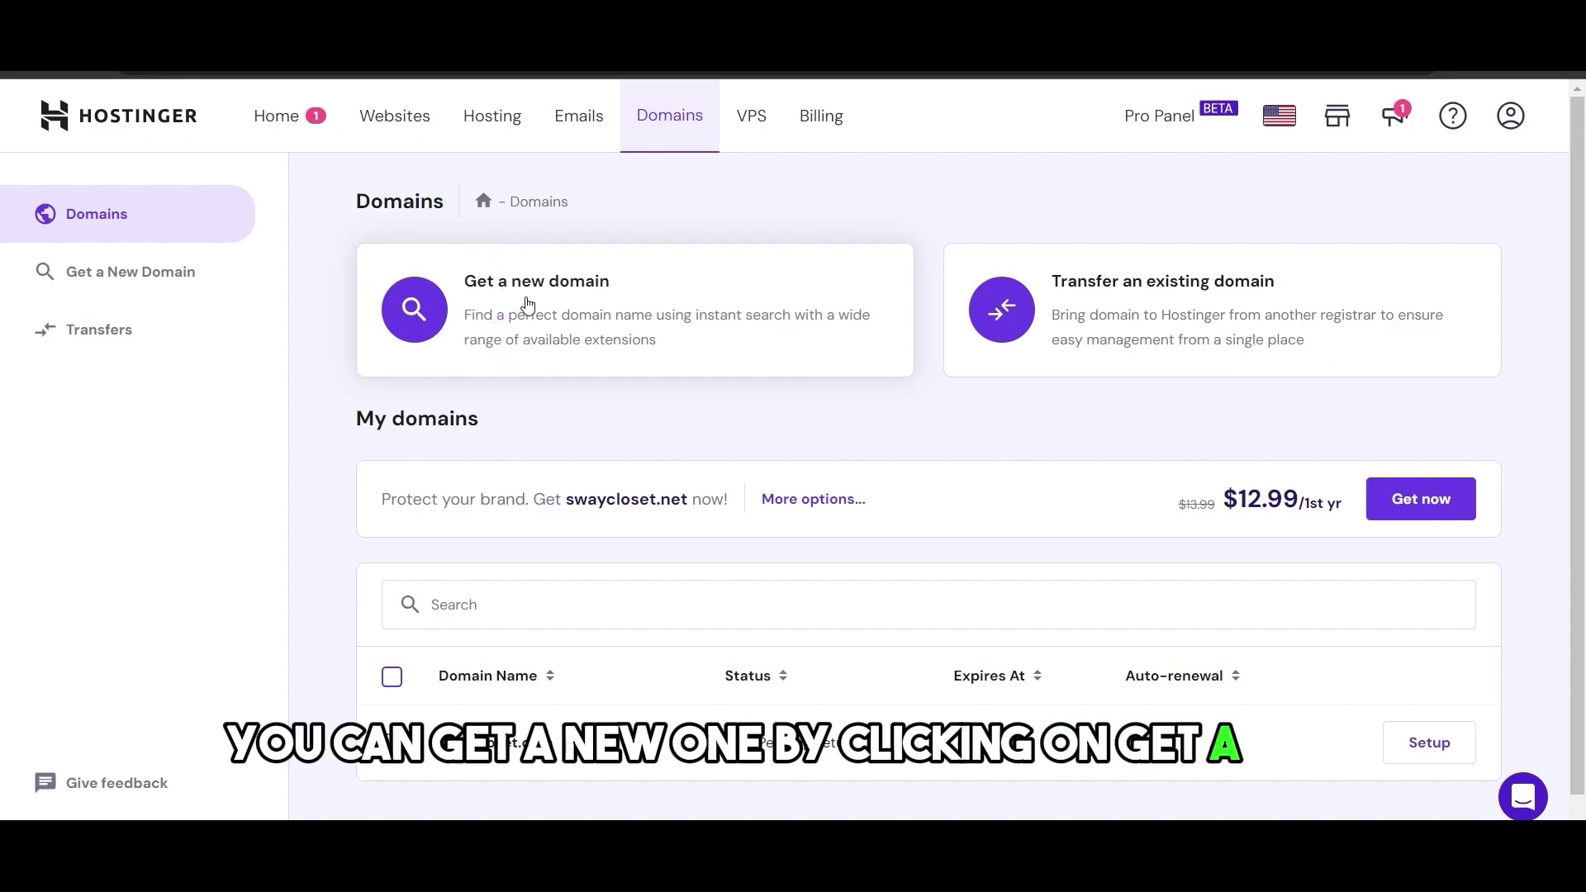
{"action": "left_click", "coordinate": [577, 334]}
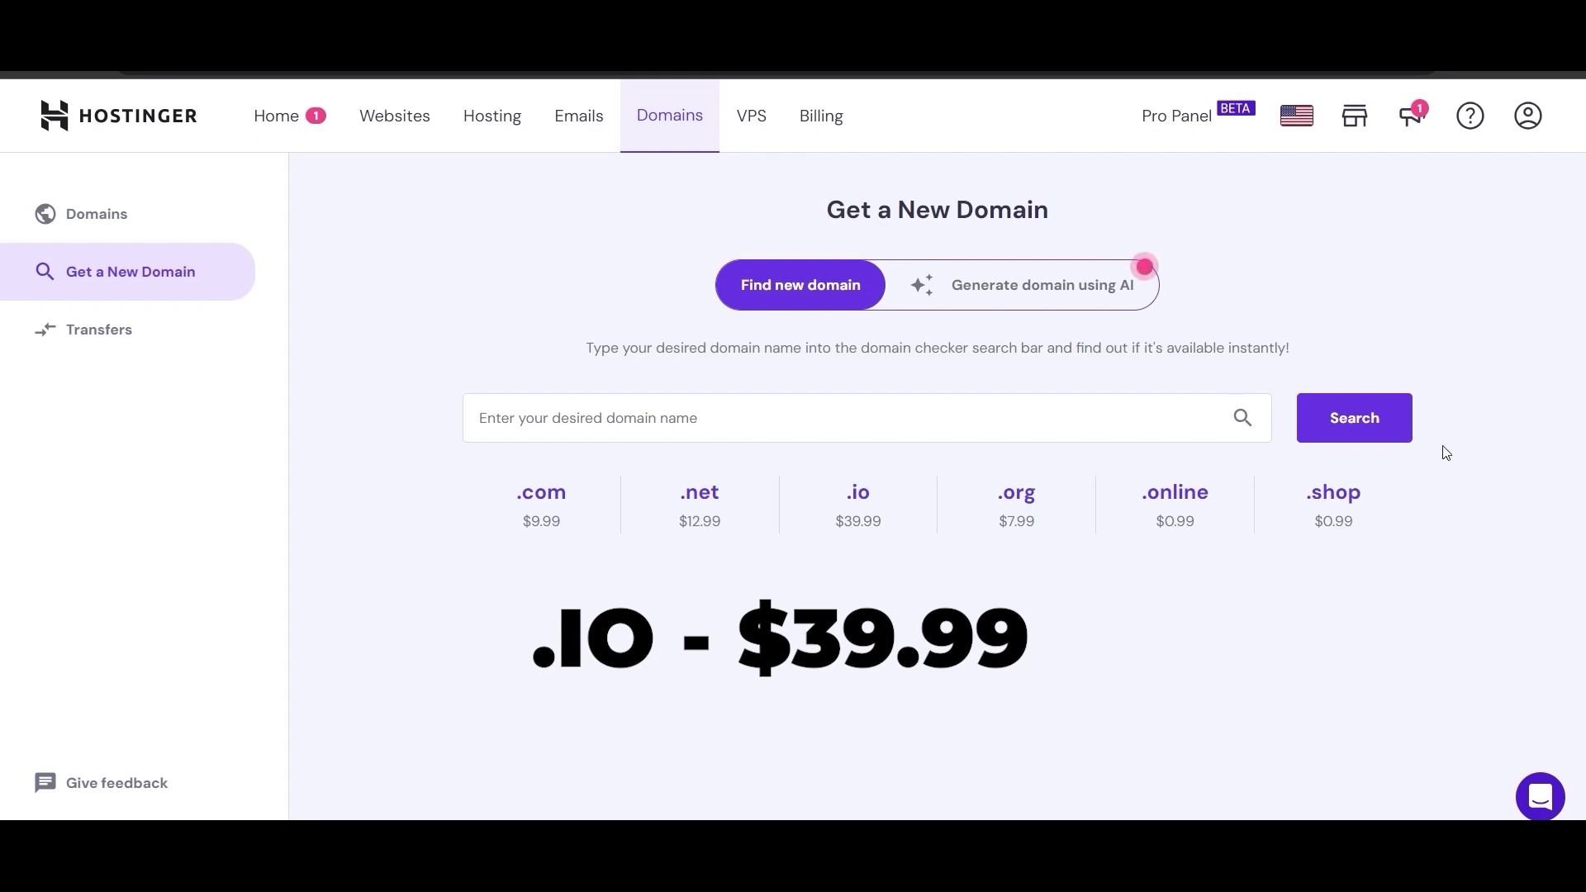
{"action": "left_click", "coordinate": [867, 418]}
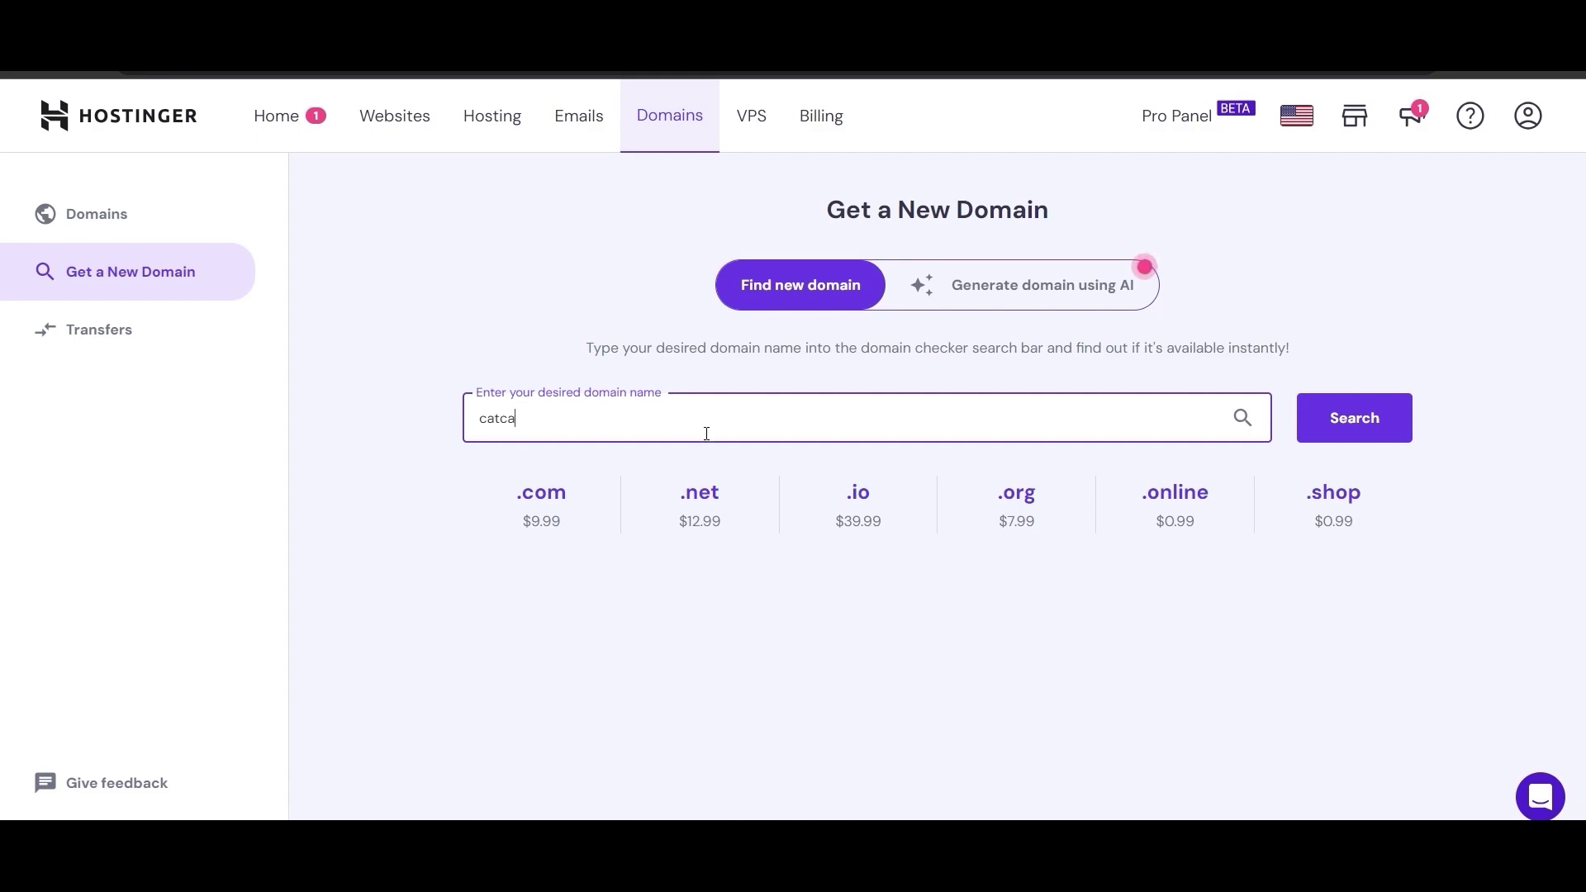
Step: Search for catcare and review the results: catcare.com is taken, with cheaper alternatives listed
{"action": "key", "text": "Return"}
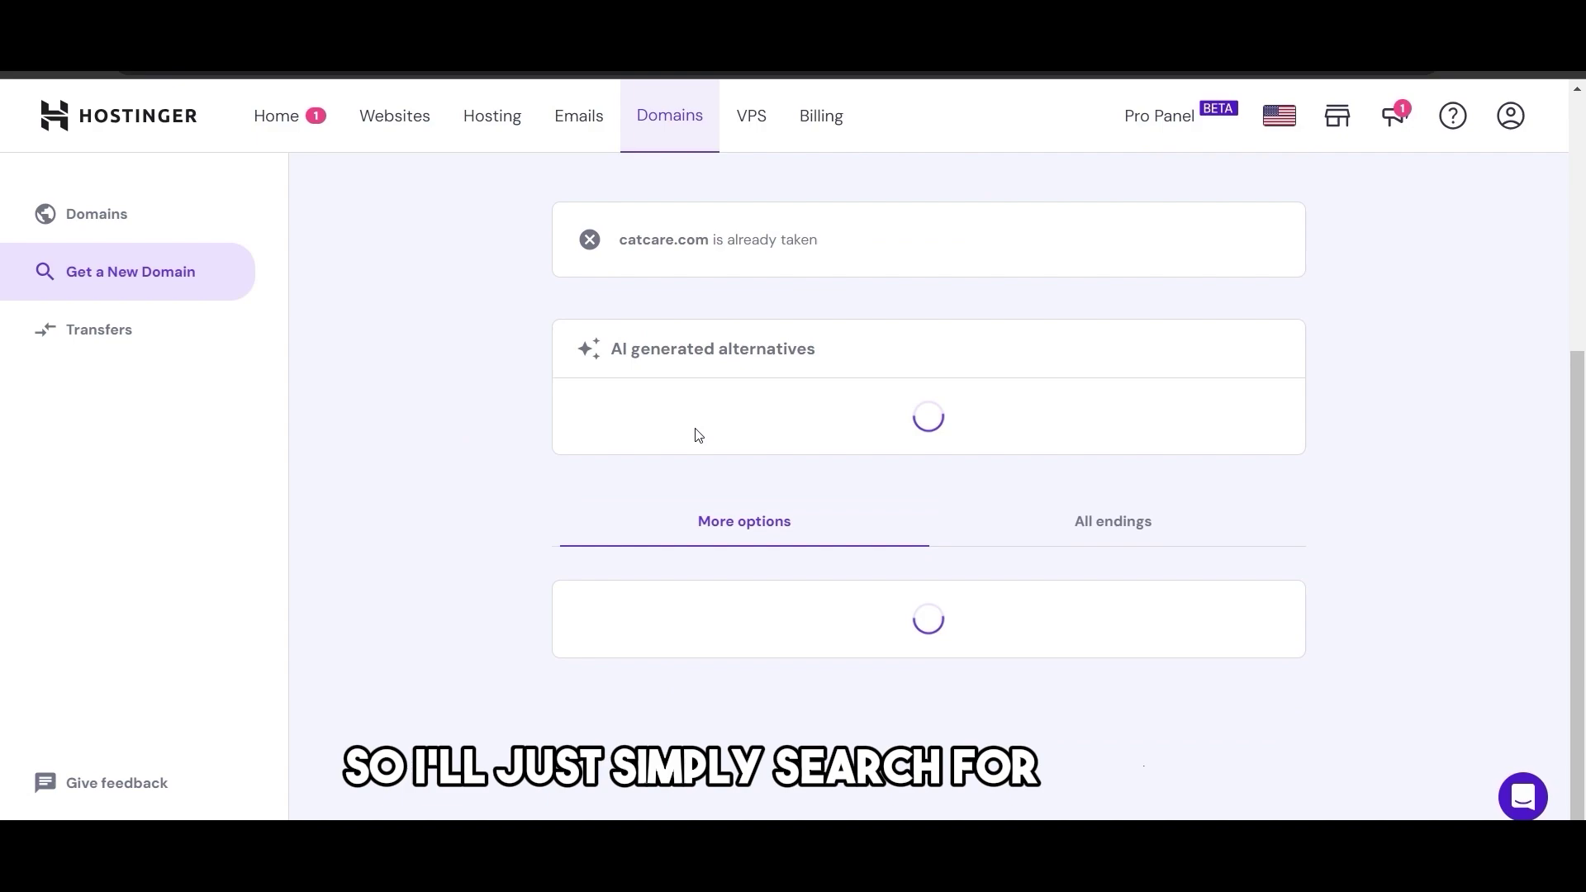
{"action": "scroll", "coordinate": [519, 435], "scroll_direction": "down", "scroll_amount": 3}
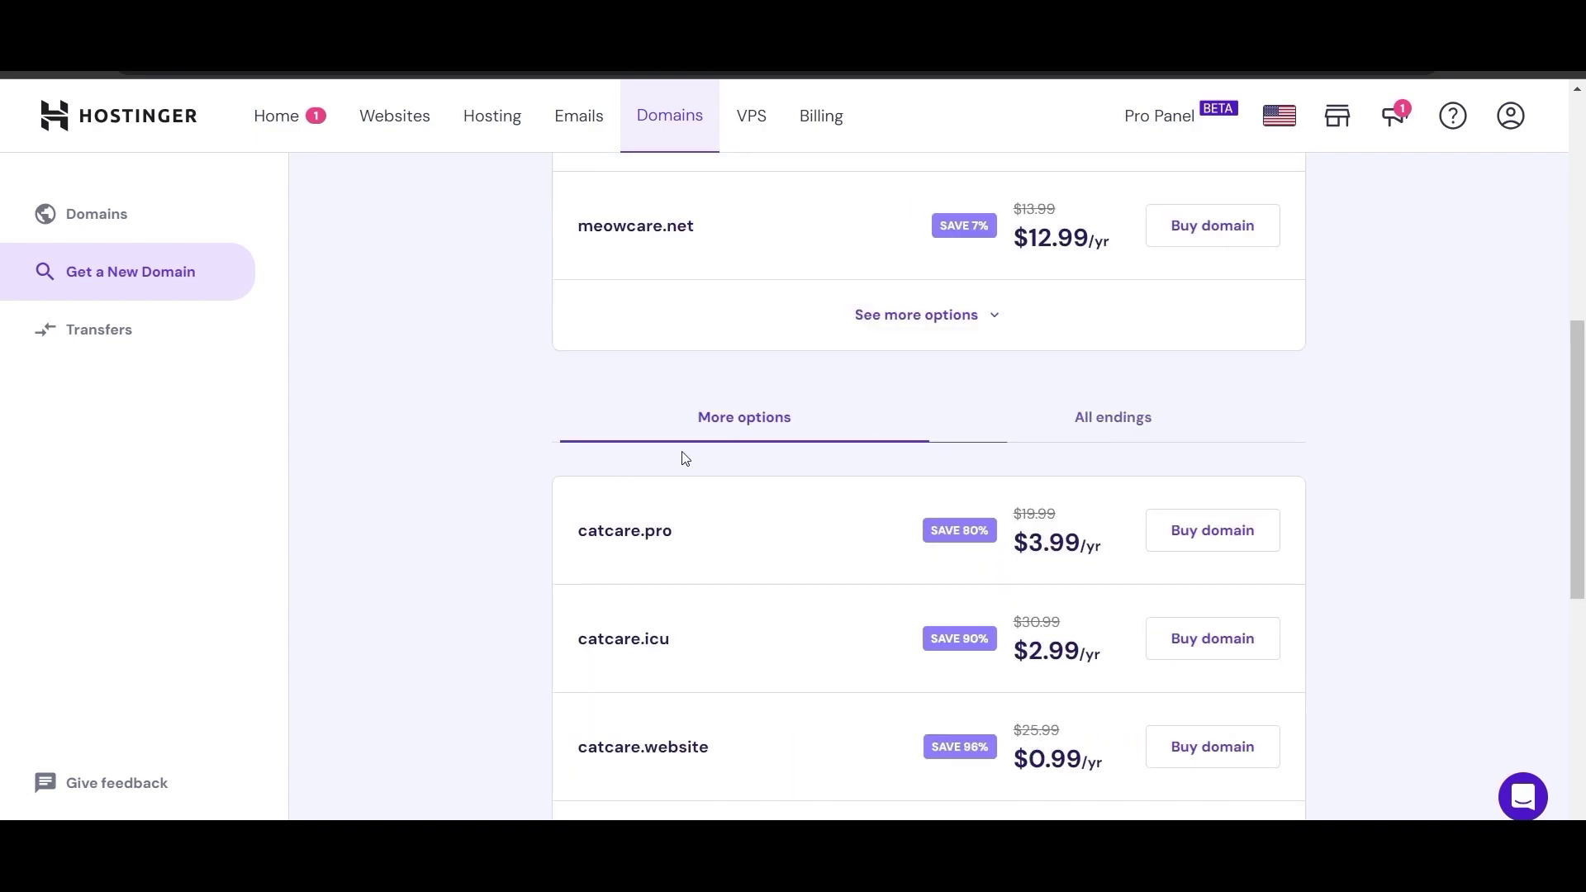
{"action": "scroll", "coordinate": [888, 462], "scroll_direction": "down", "scroll_amount": 1}
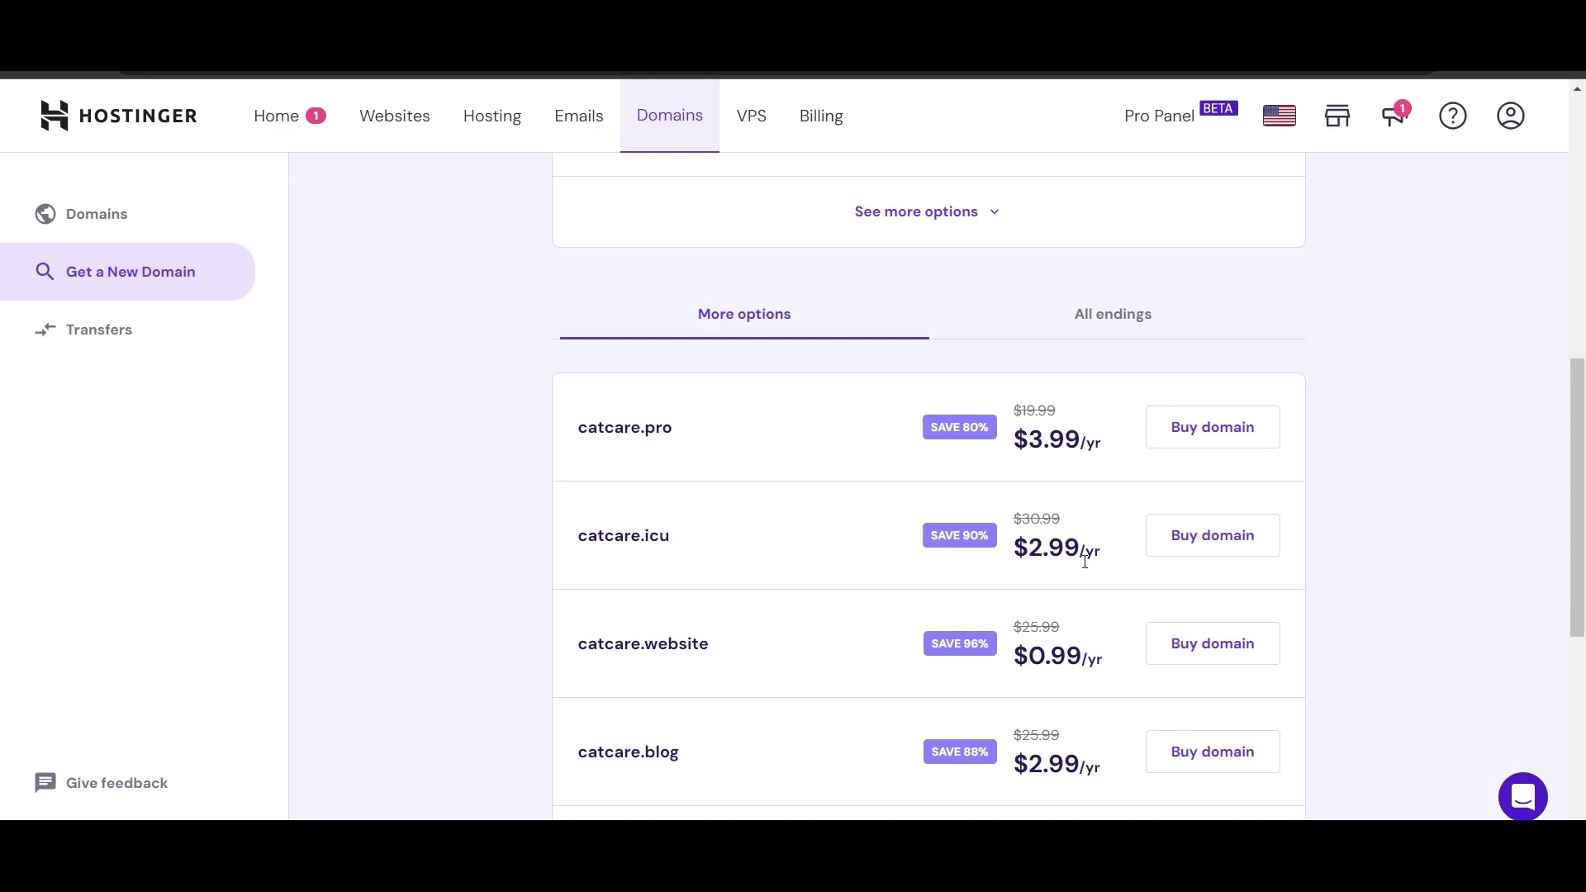
{"action": "scroll", "coordinate": [1083, 561], "scroll_direction": "down", "scroll_amount": 5}
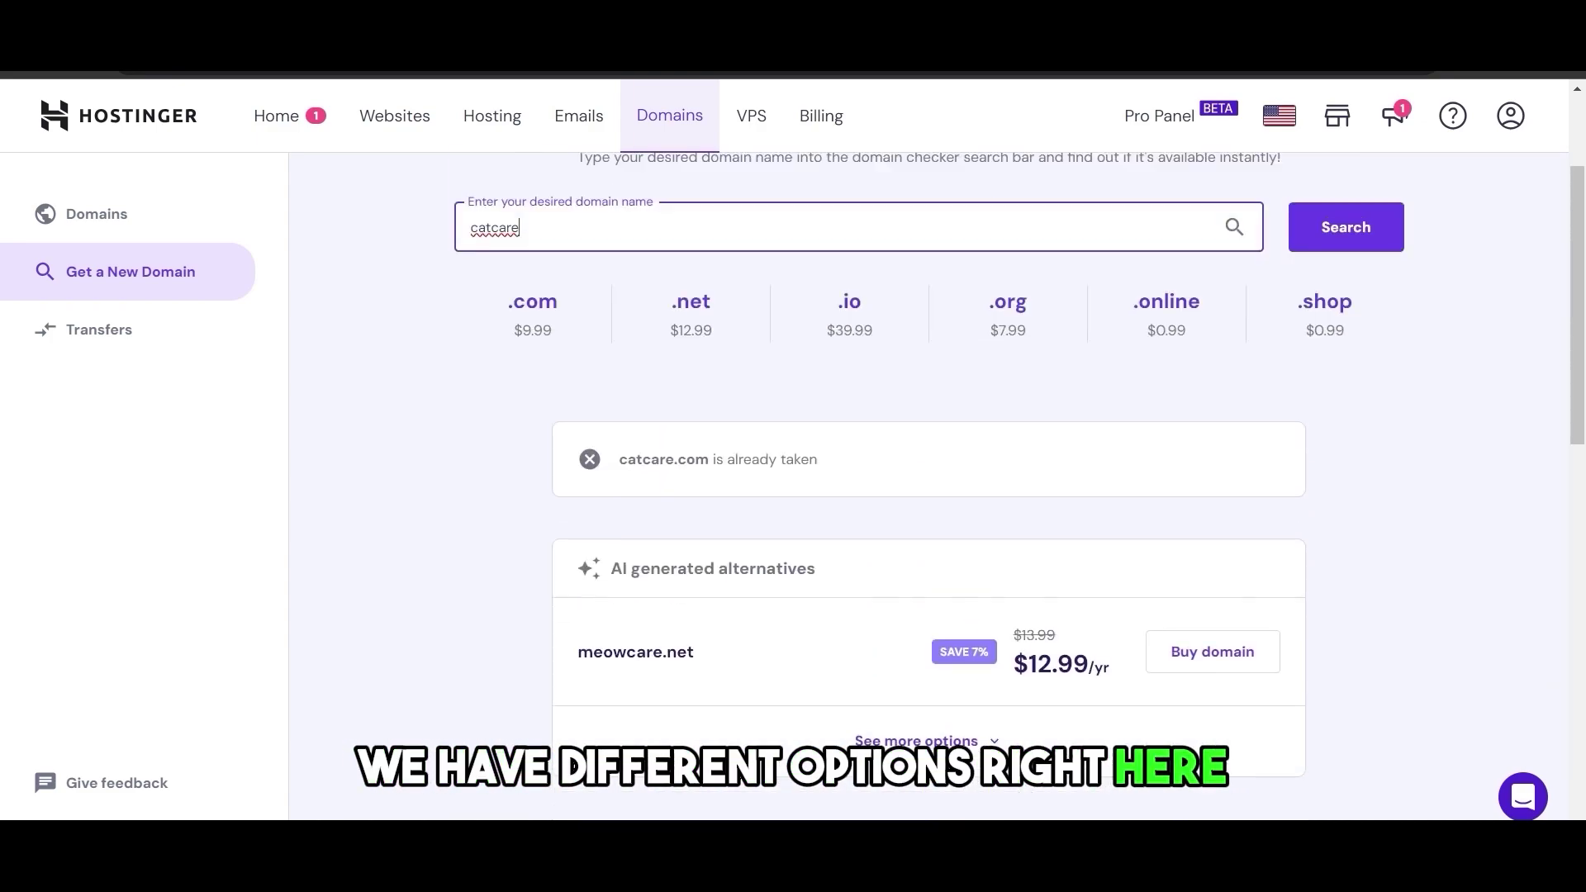
{"action": "scroll", "coordinate": [611, 455], "scroll_direction": "down", "scroll_amount": 2}
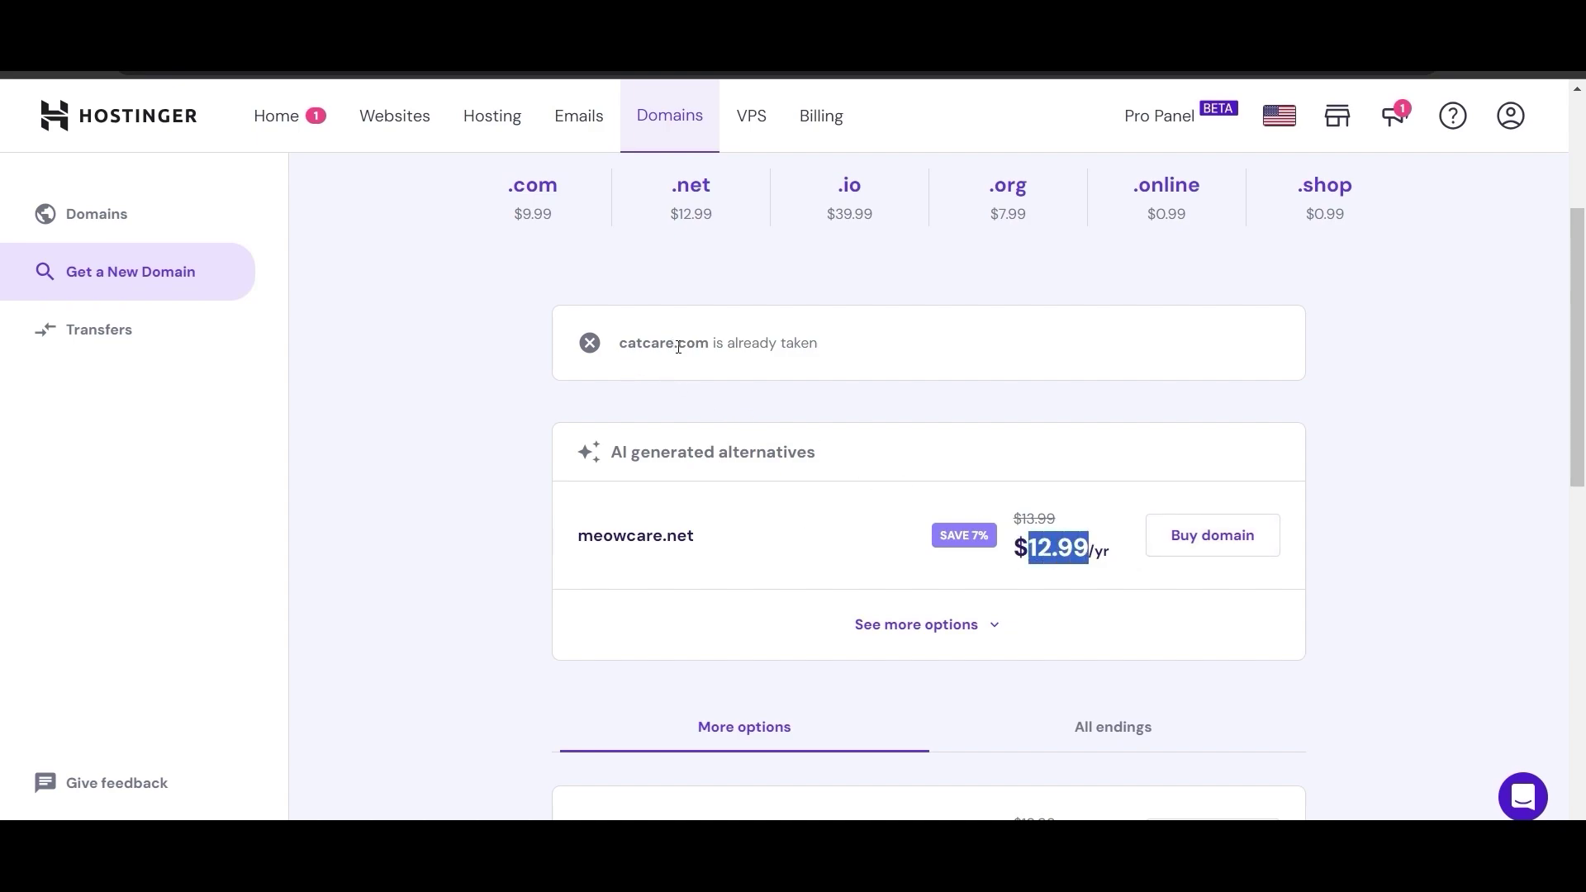
{"action": "scroll", "coordinate": [785, 389], "scroll_direction": "up", "scroll_amount": 1}
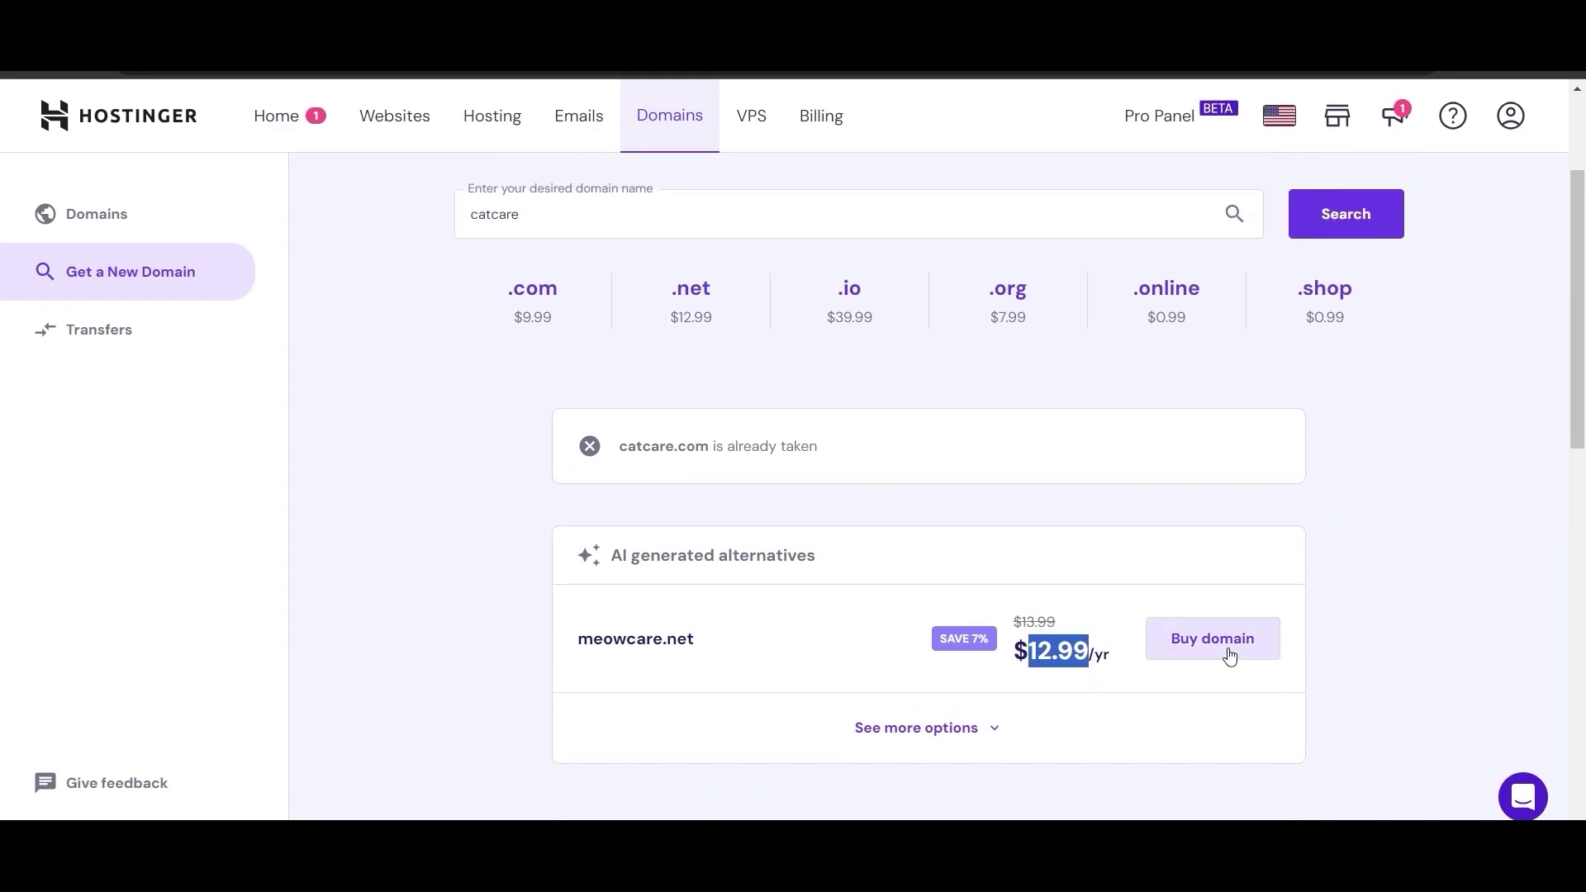
{"action": "scroll", "coordinate": [1222, 650], "scroll_direction": "down", "scroll_amount": 10}
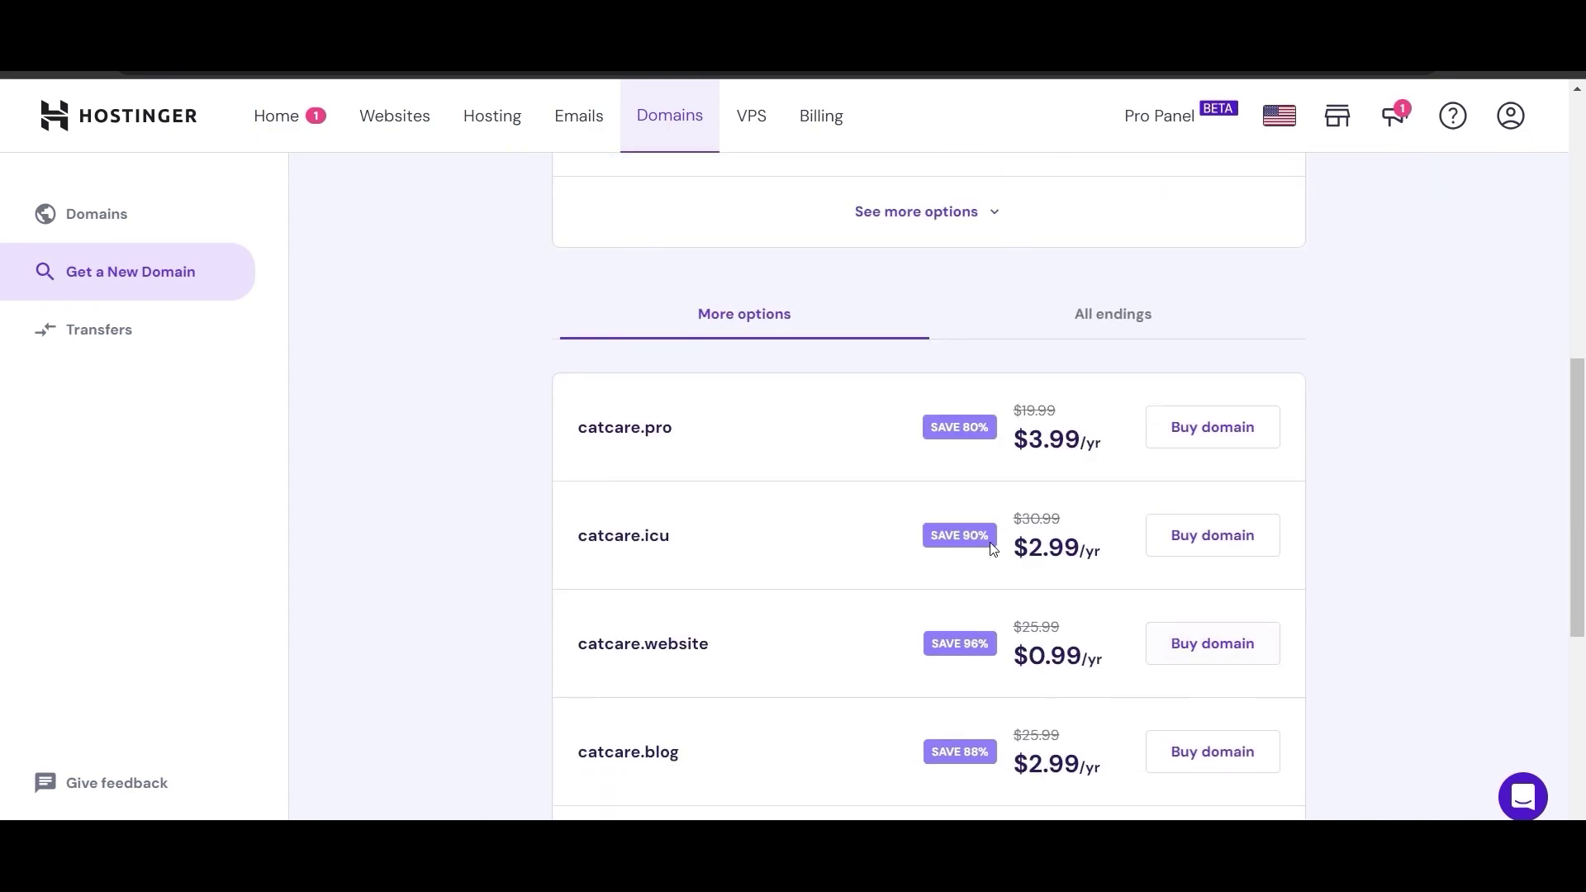
{"action": "scroll", "coordinate": [1033, 649], "scroll_direction": "up", "scroll_amount": 5}
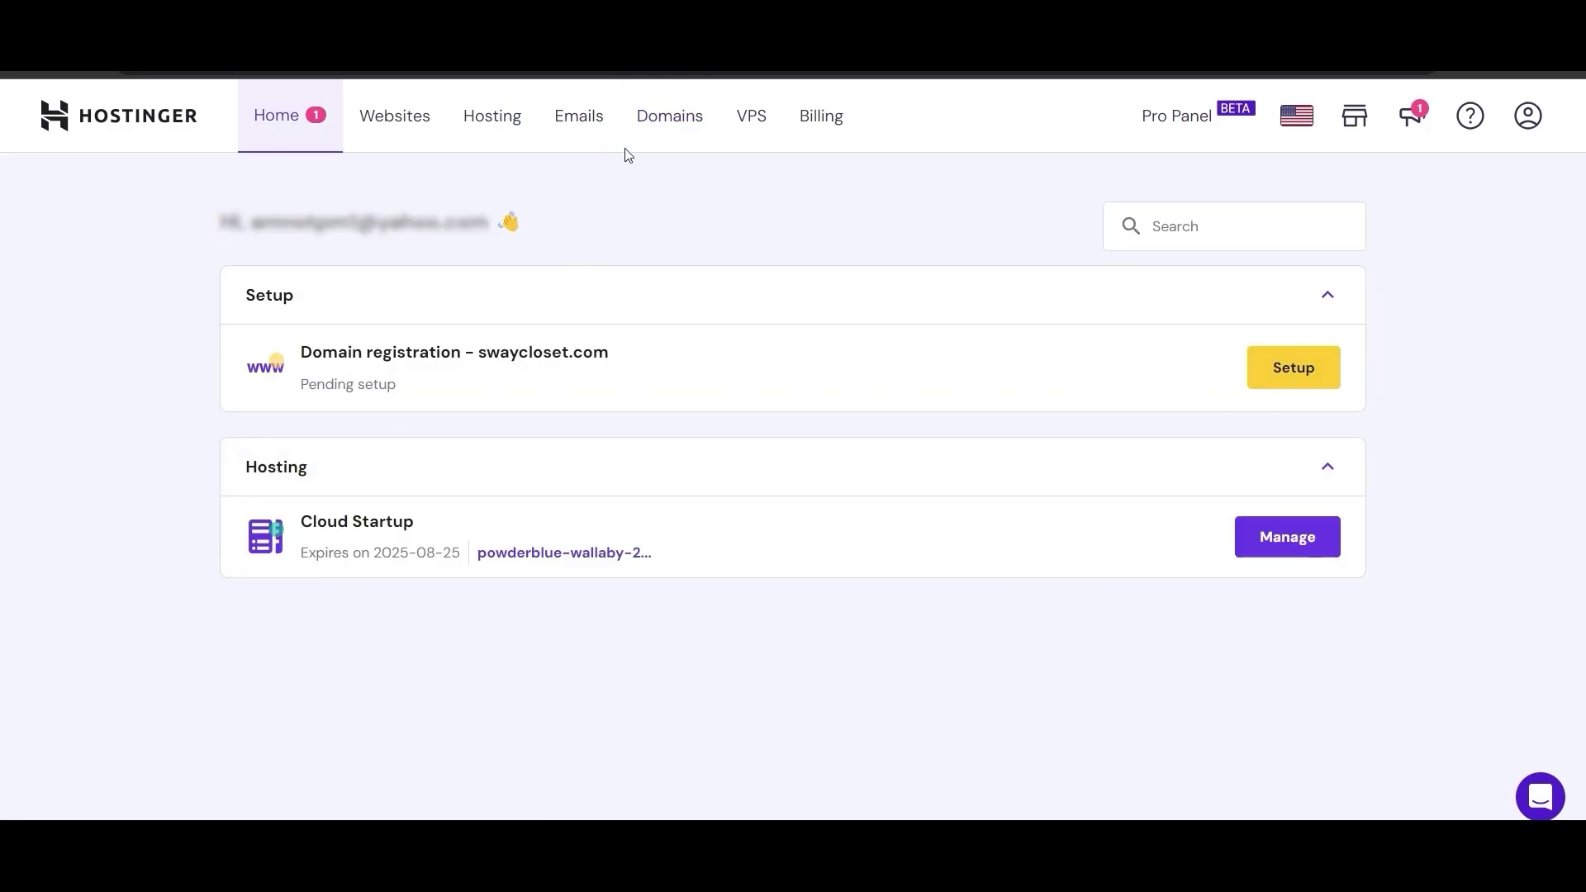
Step: Register swaycloset.com as a Company / Organization domain and complete its contact details
{"action": "left_click", "coordinate": [654, 124]}
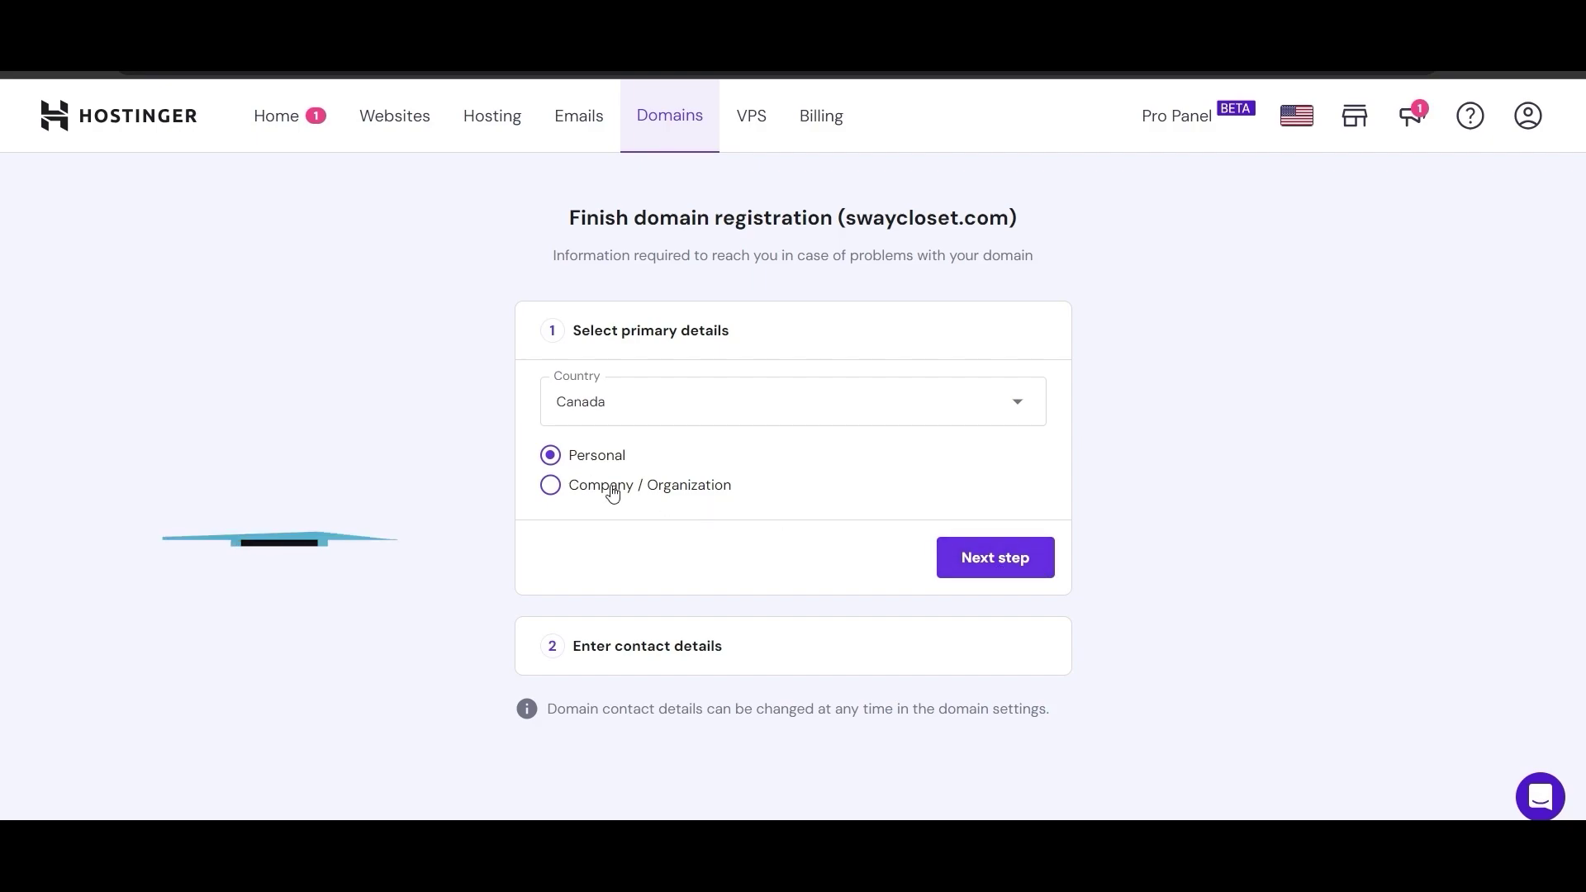
{"action": "left_click", "coordinate": [612, 493]}
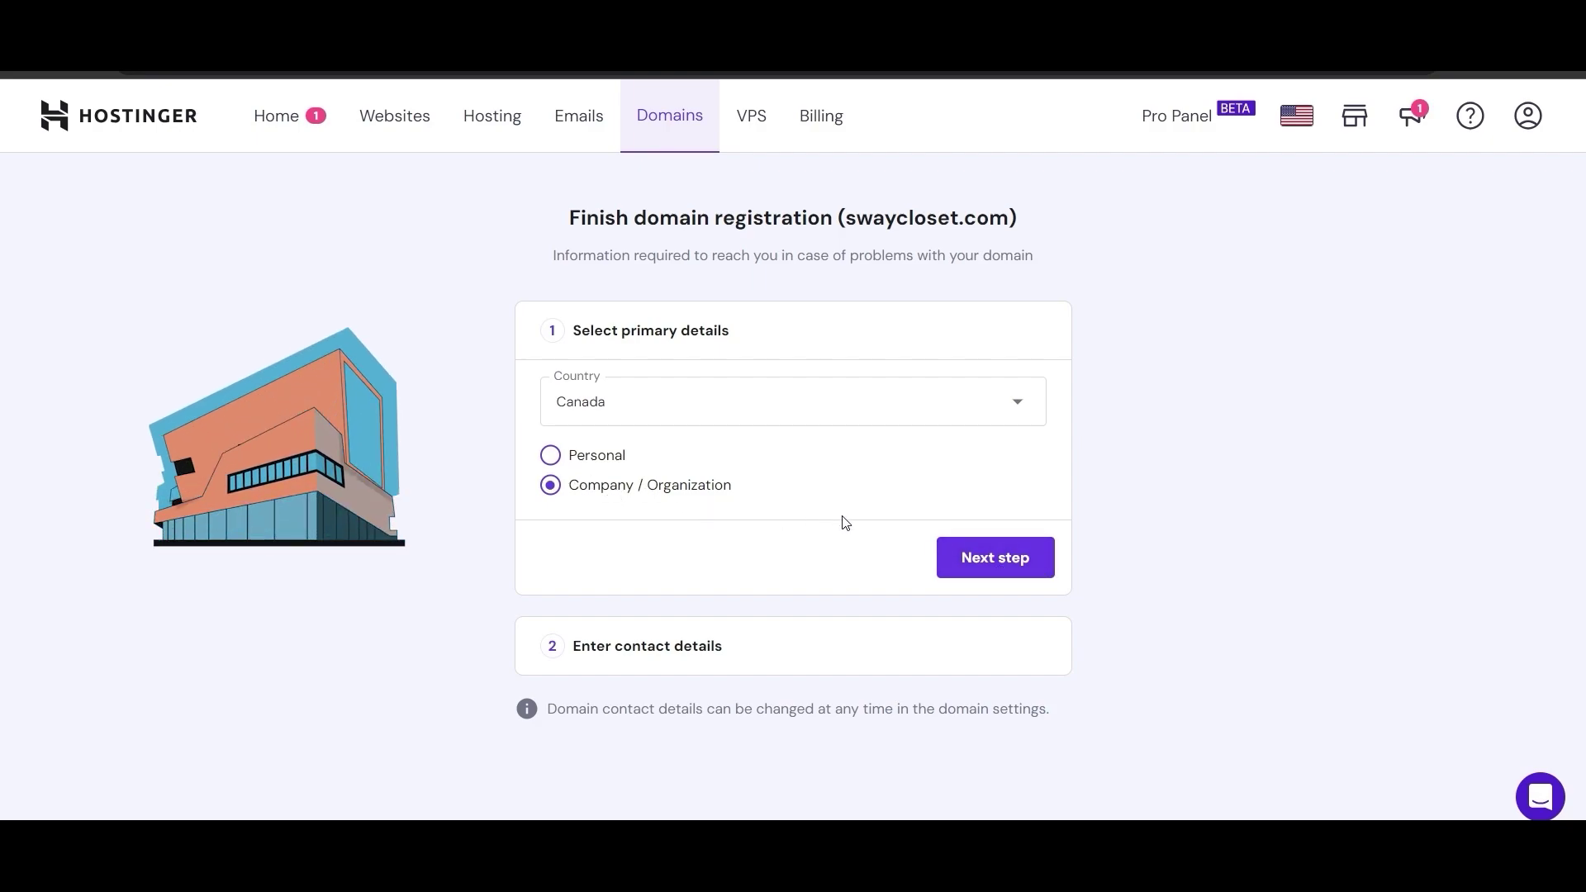
{"action": "left_click", "coordinate": [985, 560]}
{"action": "scroll", "coordinate": [652, 578], "scroll_direction": "down", "scroll_amount": 5}
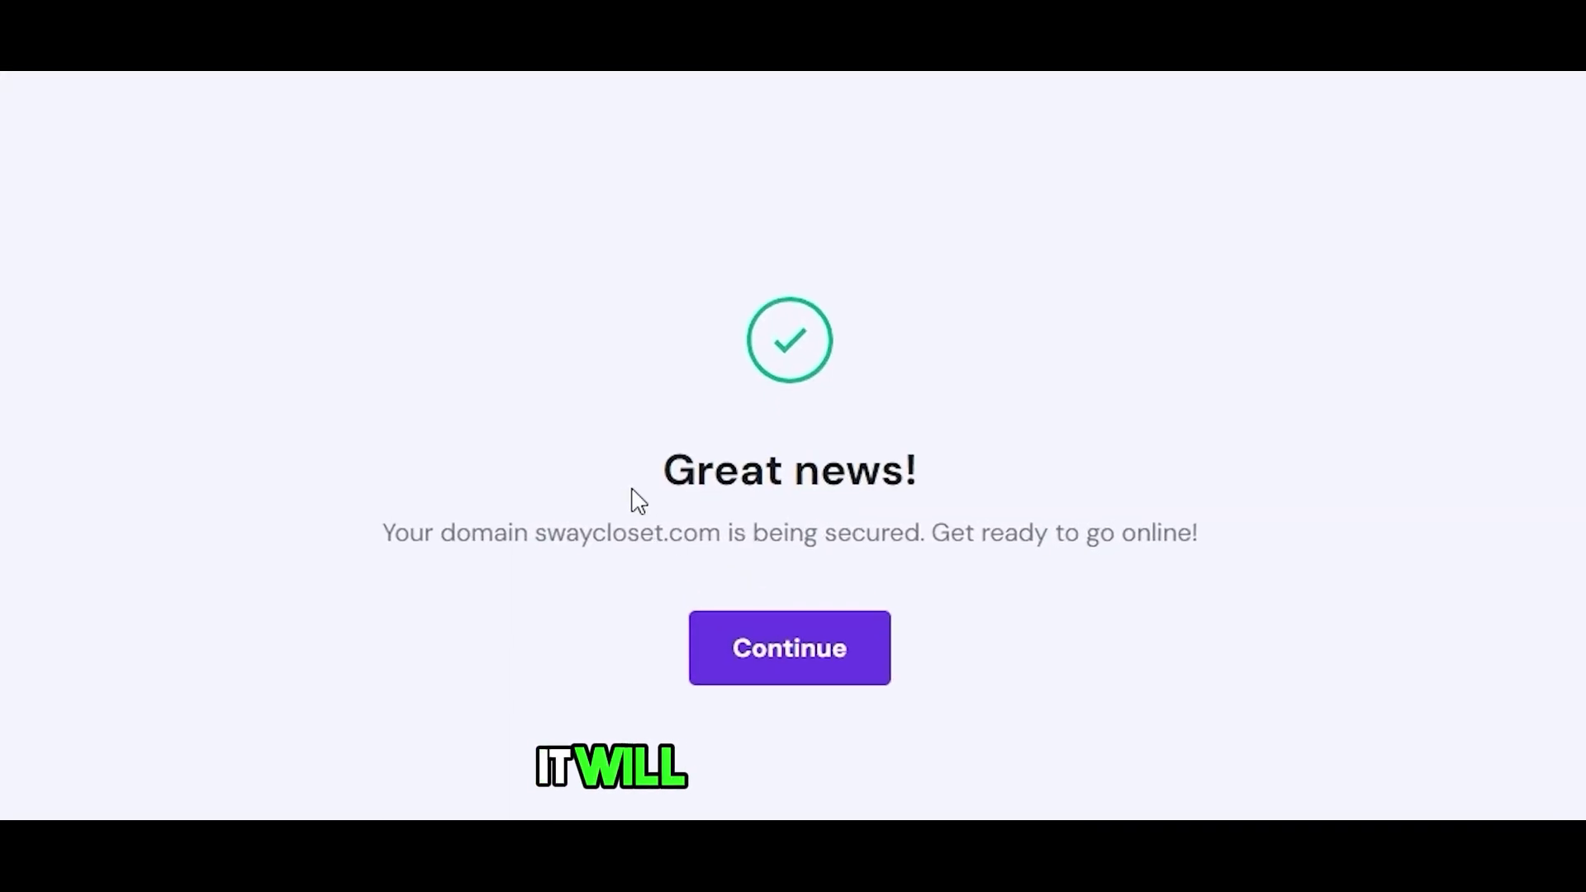
{"action": "left_click_drag", "start_coordinate": [637, 500], "coordinate": [1242, 510]}
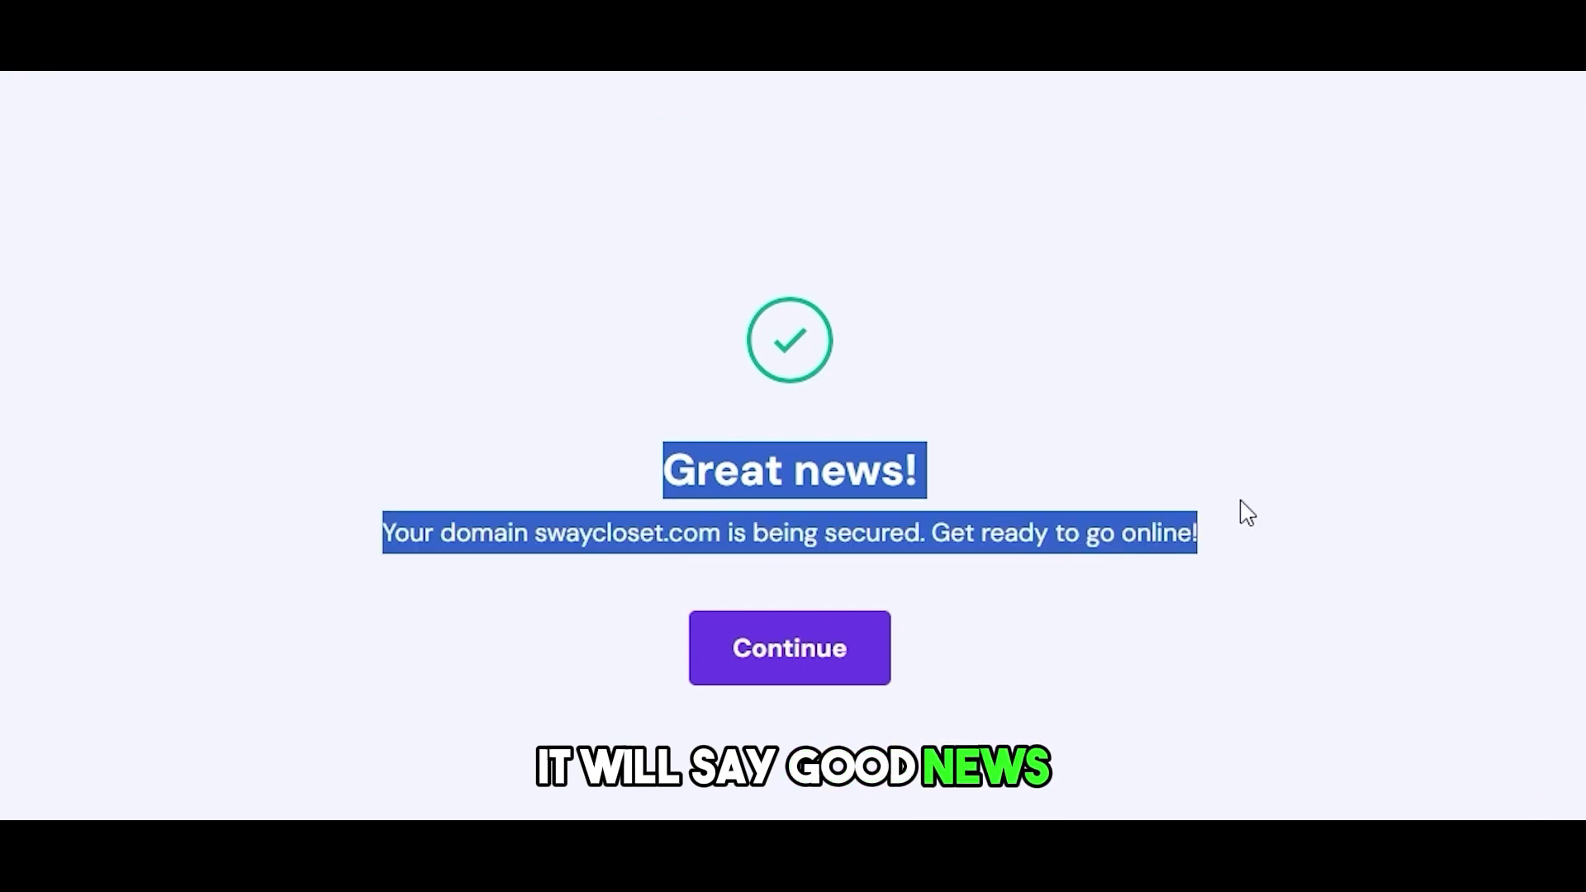
{"action": "left_click", "coordinate": [1006, 570]}
Step: Continue past the domain confirmation and launch the Create or migrate a website wizard
{"action": "left_click", "coordinate": [859, 673]}
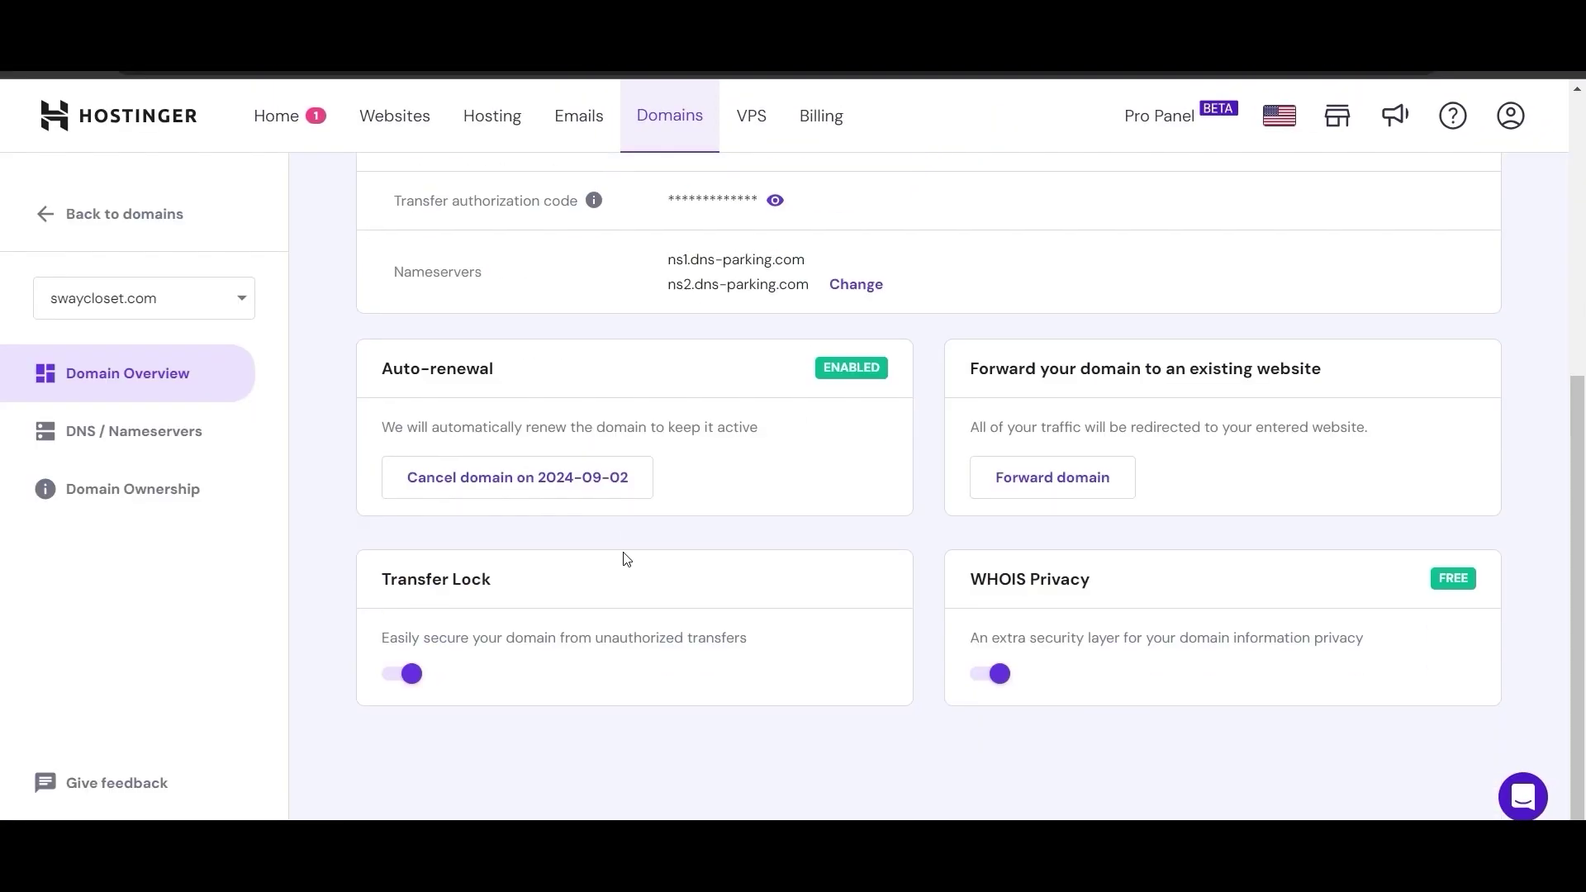
{"action": "scroll", "coordinate": [623, 555], "scroll_direction": "up", "scroll_amount": 1}
{"action": "left_click", "coordinate": [385, 130]}
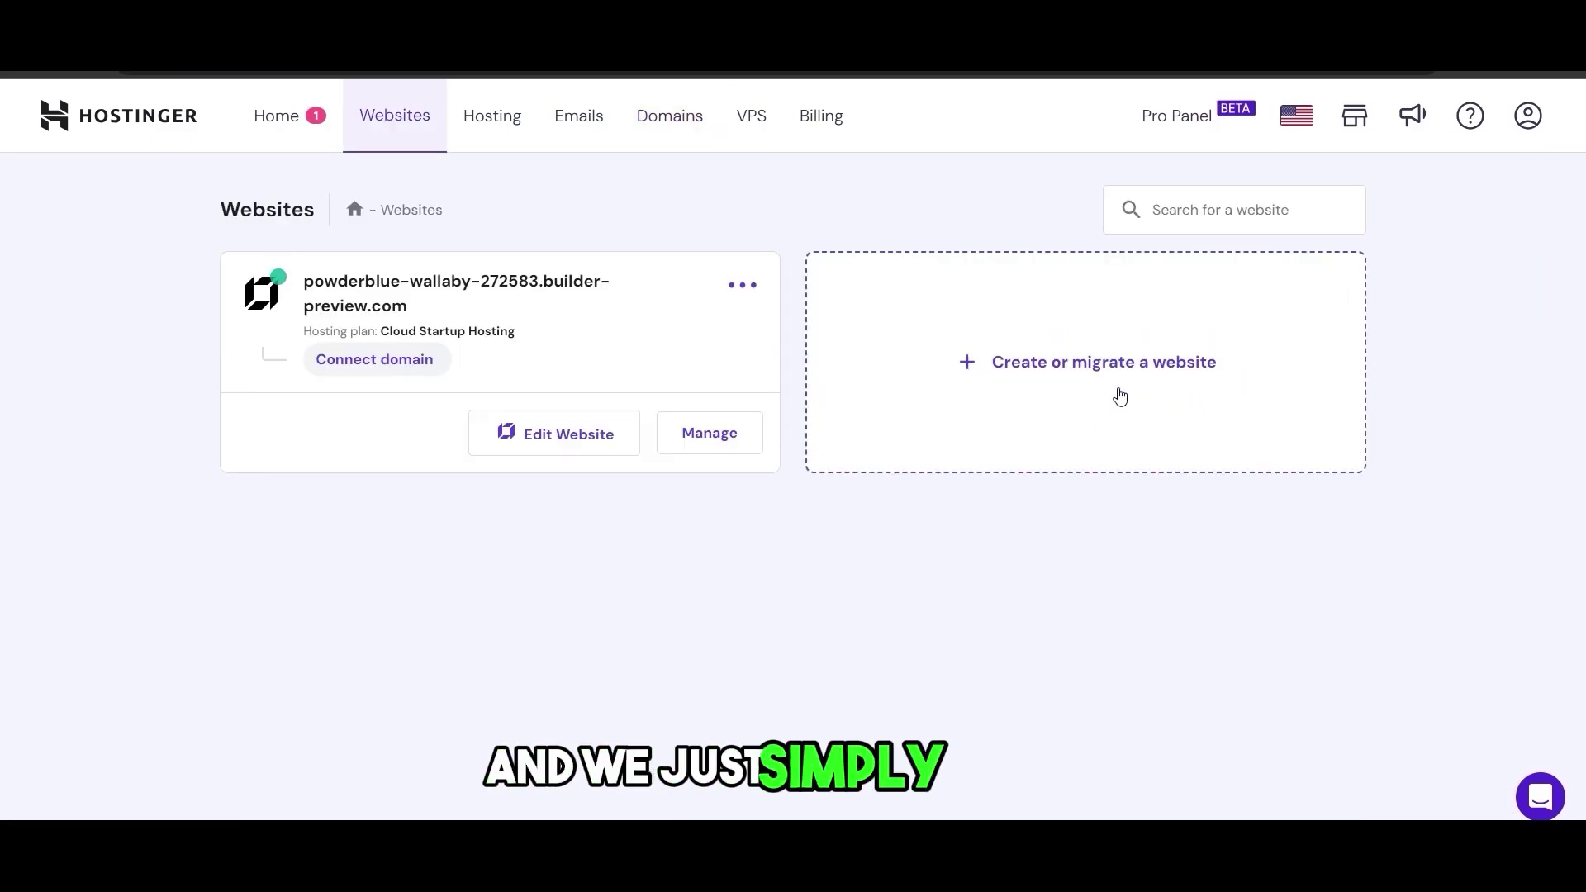
{"action": "left_click", "coordinate": [966, 479]}
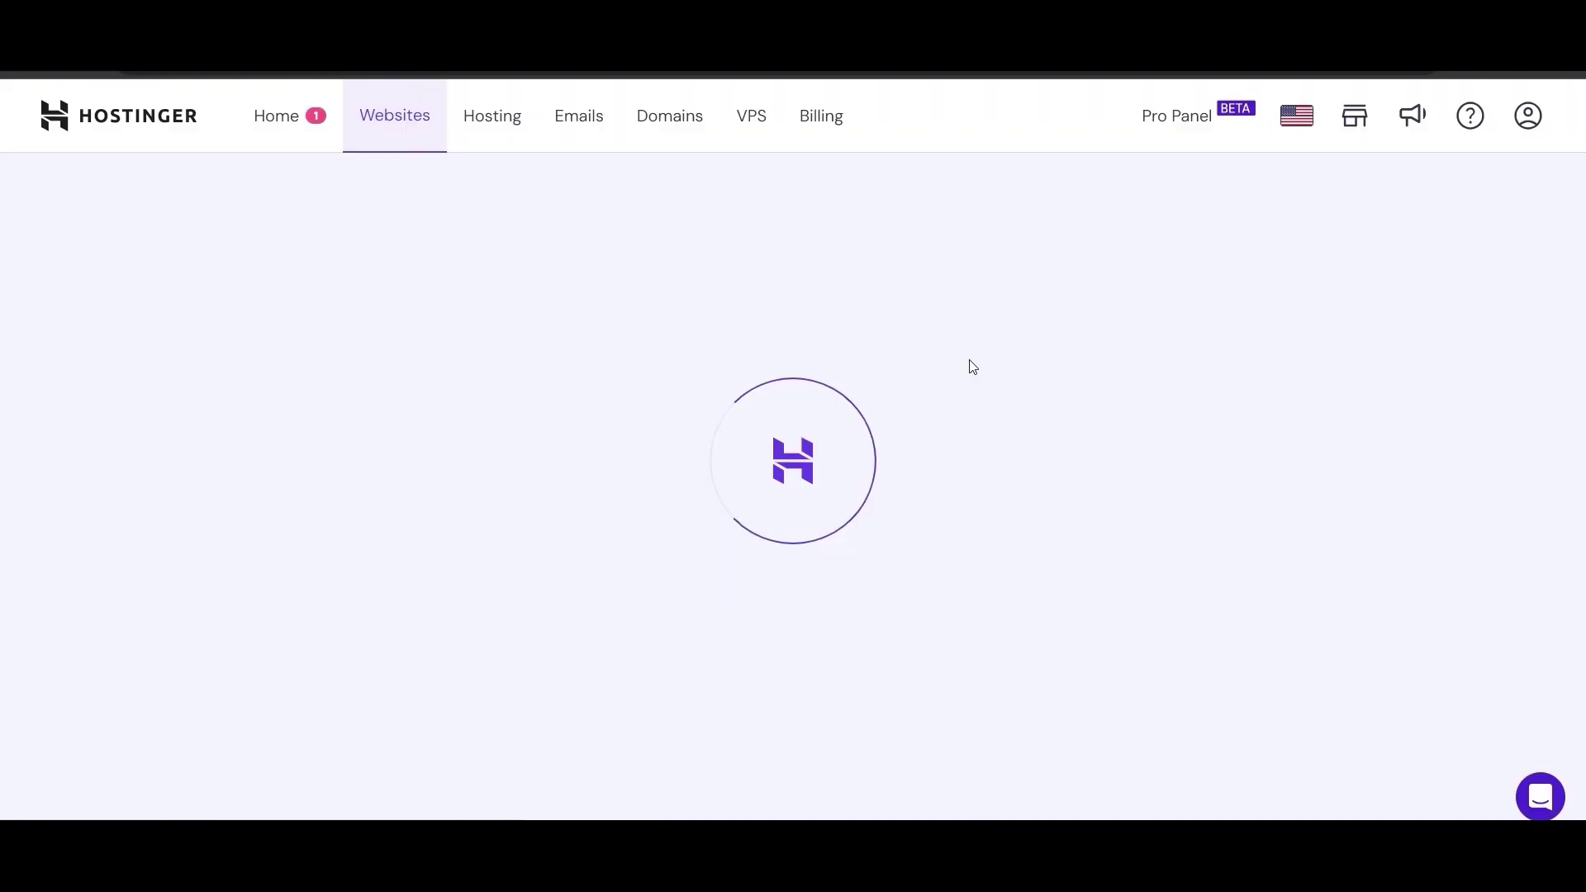
{"action": "left_click", "coordinate": [793, 549]}
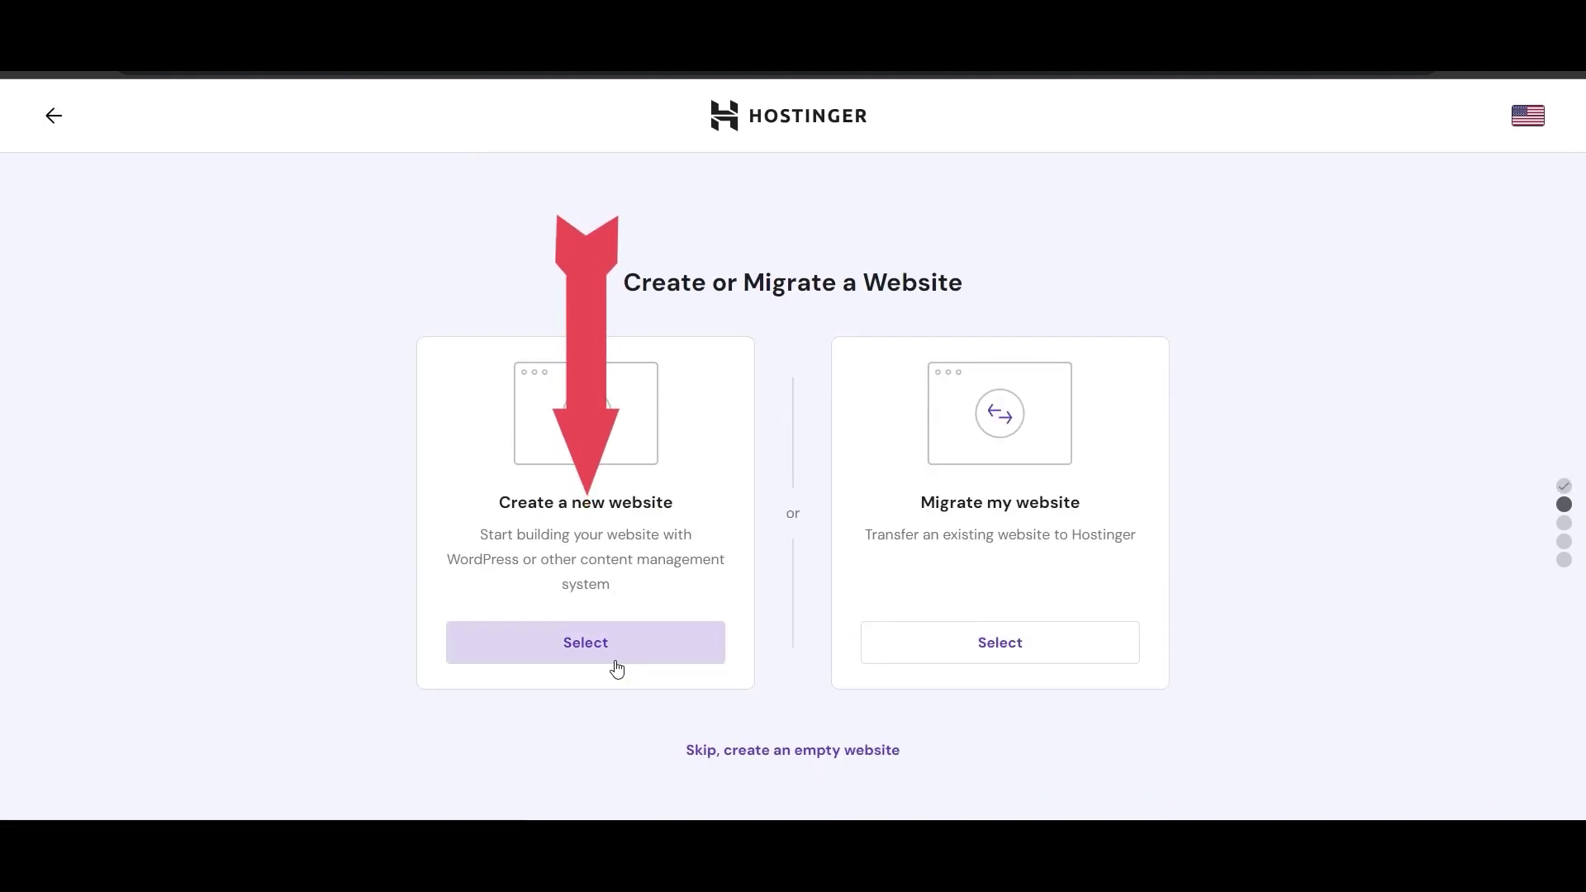
Step: Choose to create a brand-new website using WordPress
{"action": "left_click", "coordinate": [617, 665]}
{"action": "scroll", "coordinate": [508, 549], "scroll_direction": "down", "scroll_amount": 1}
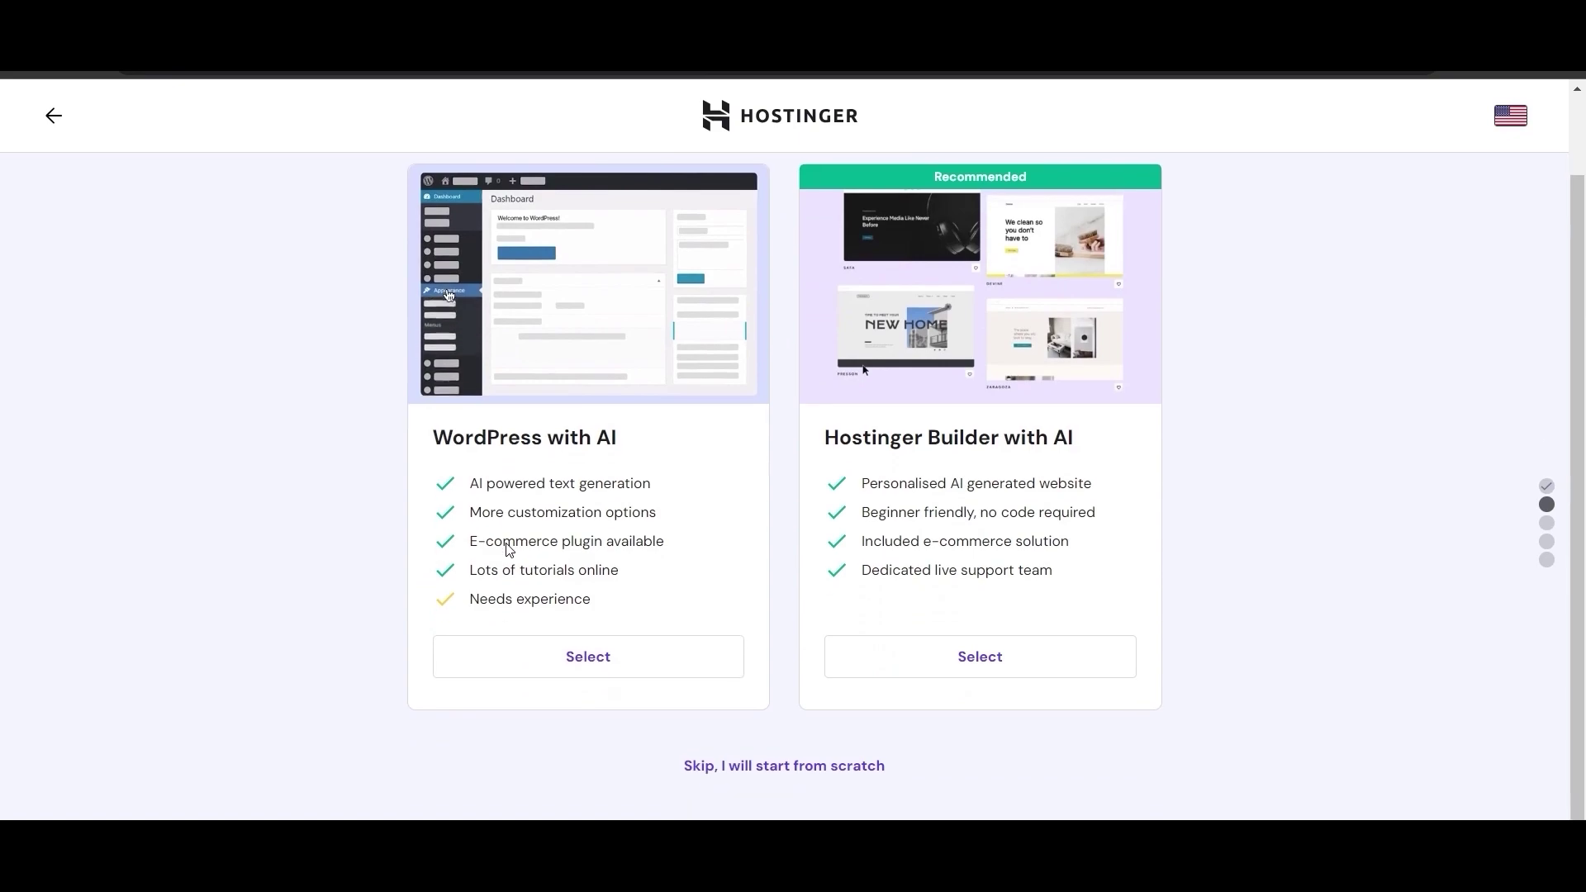
{"action": "scroll", "coordinate": [508, 549], "scroll_direction": "up", "scroll_amount": 1}
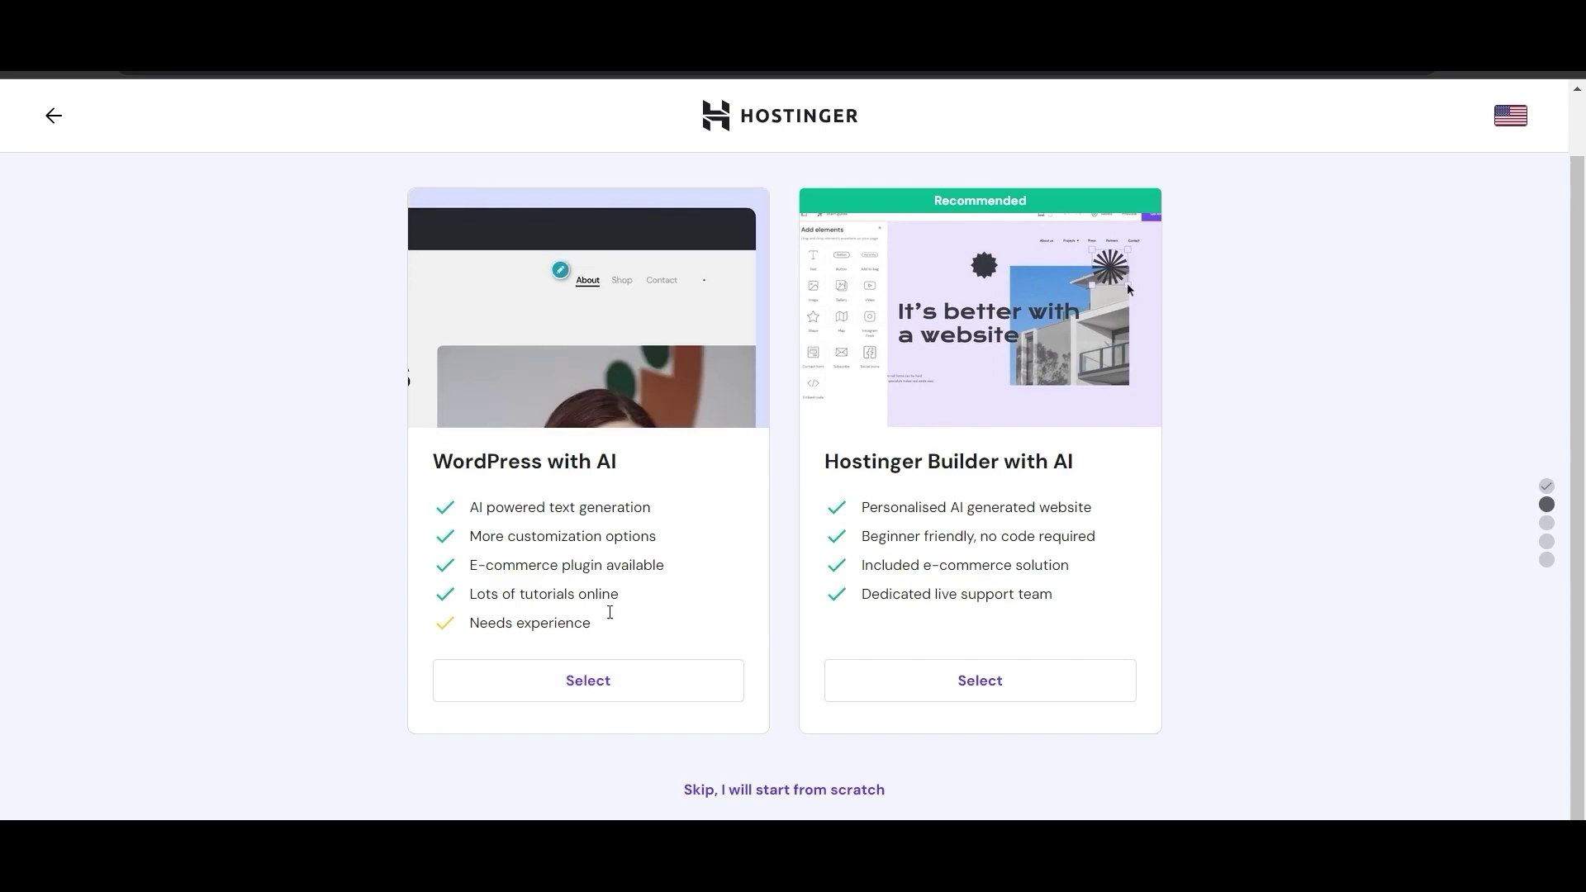
{"action": "left_click", "coordinate": [587, 688]}
{"action": "left_click_drag", "start_coordinate": [519, 252], "coordinate": [1148, 252]}
Step: Accept the ticked plugins (MonsterInsights, OptinMonster, All in One SEO, WPForms) and browse the theme templates
{"action": "left_click", "coordinate": [1147, 256]}
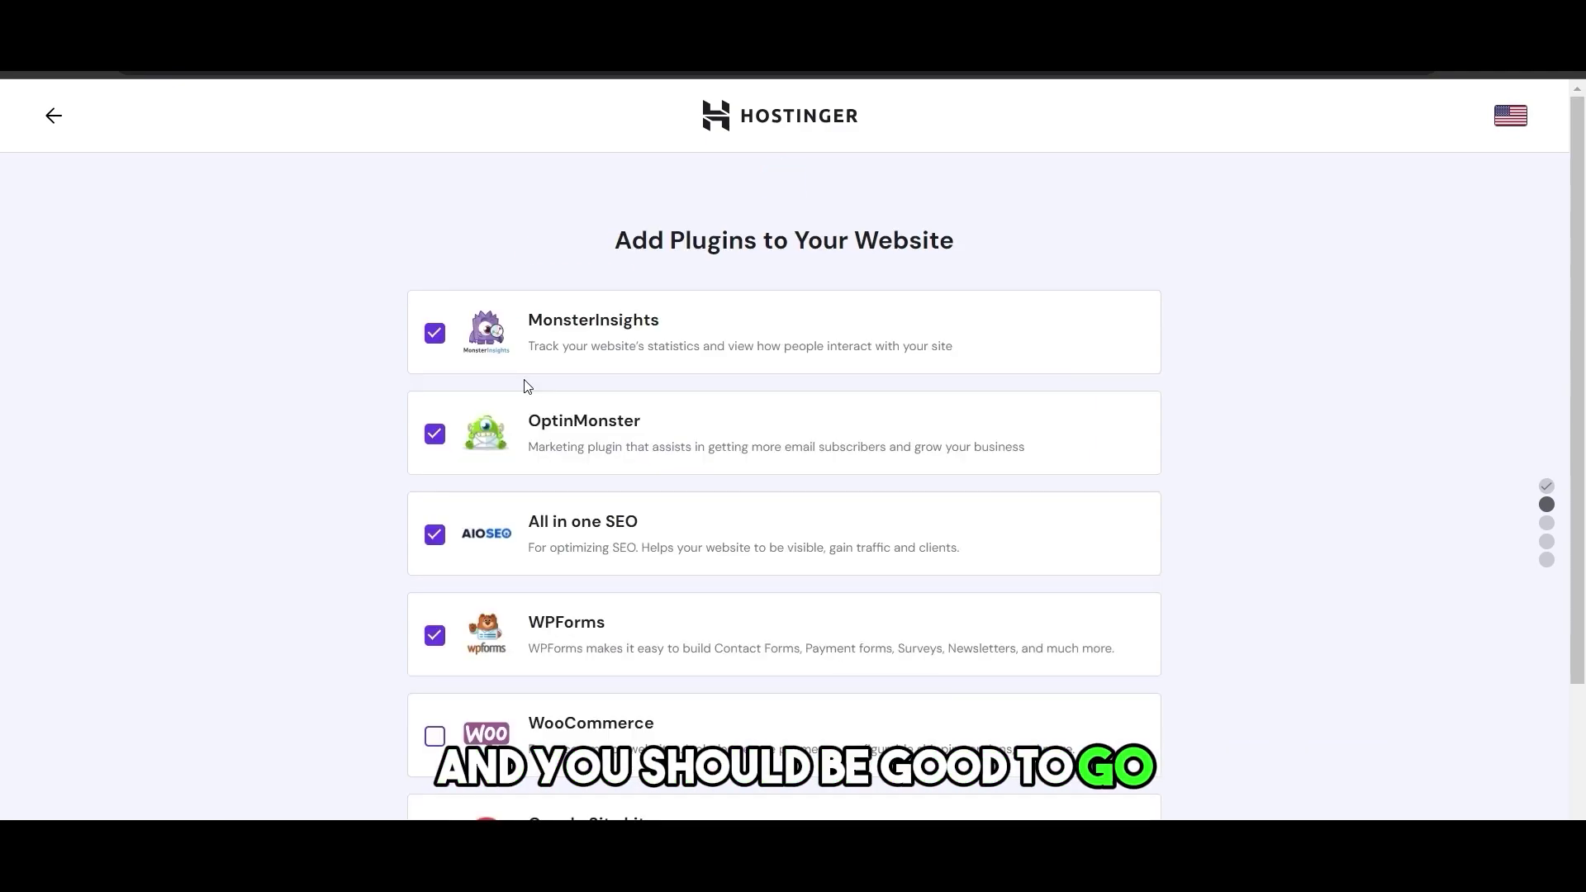
{"action": "scroll", "coordinate": [913, 228], "scroll_direction": "down", "scroll_amount": 2}
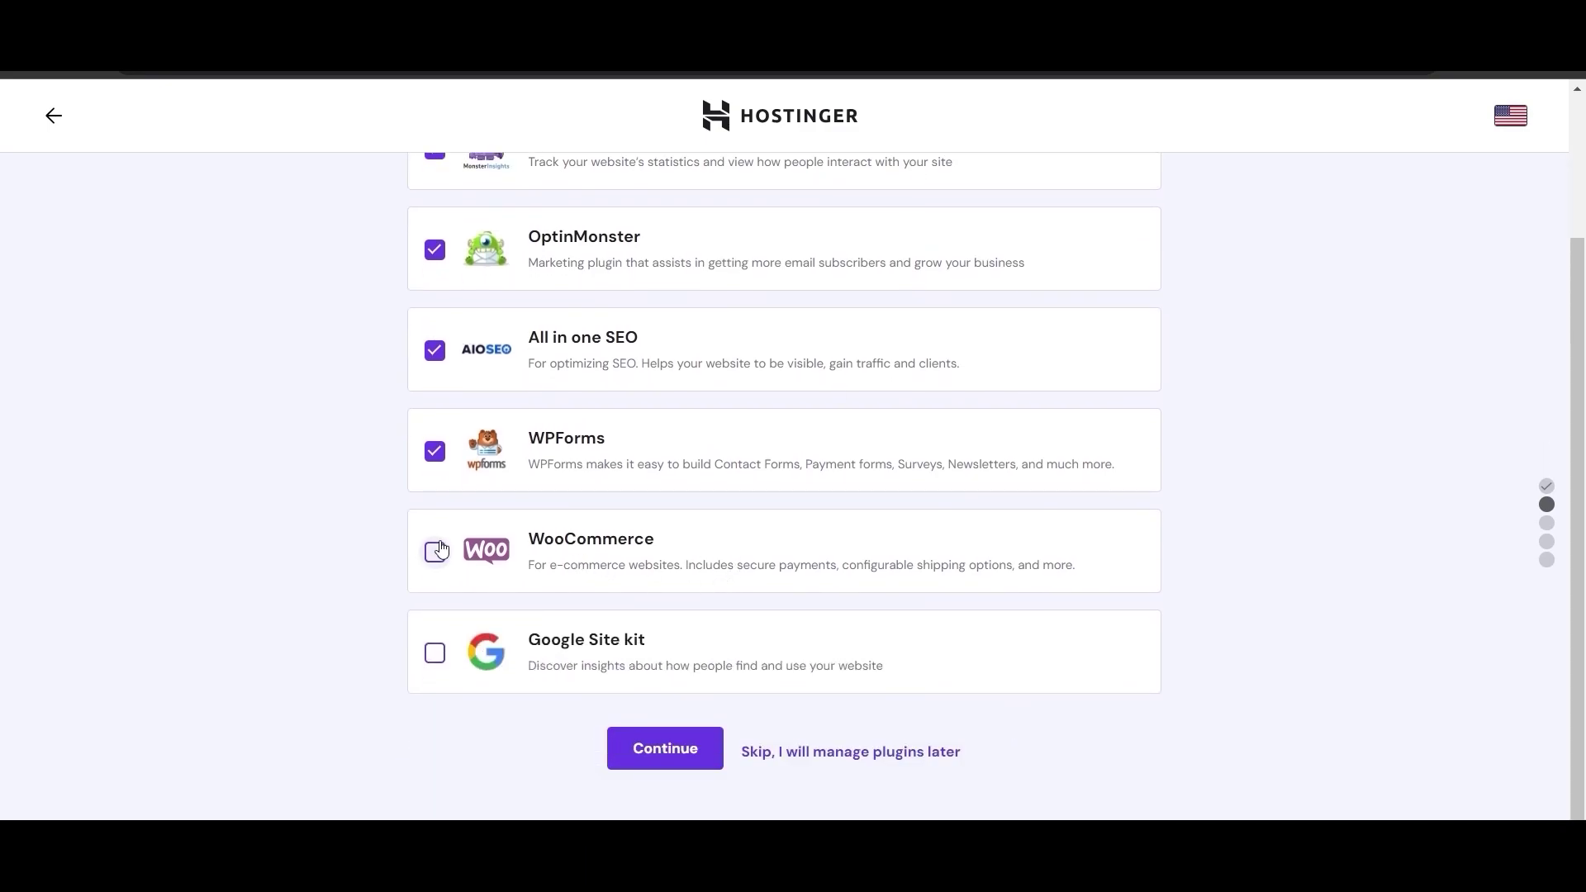
{"action": "scroll", "coordinate": [466, 611], "scroll_direction": "up", "scroll_amount": 1}
{"action": "scroll", "coordinate": [583, 402], "scroll_direction": "down", "scroll_amount": 1}
{"action": "left_click", "coordinate": [660, 745]}
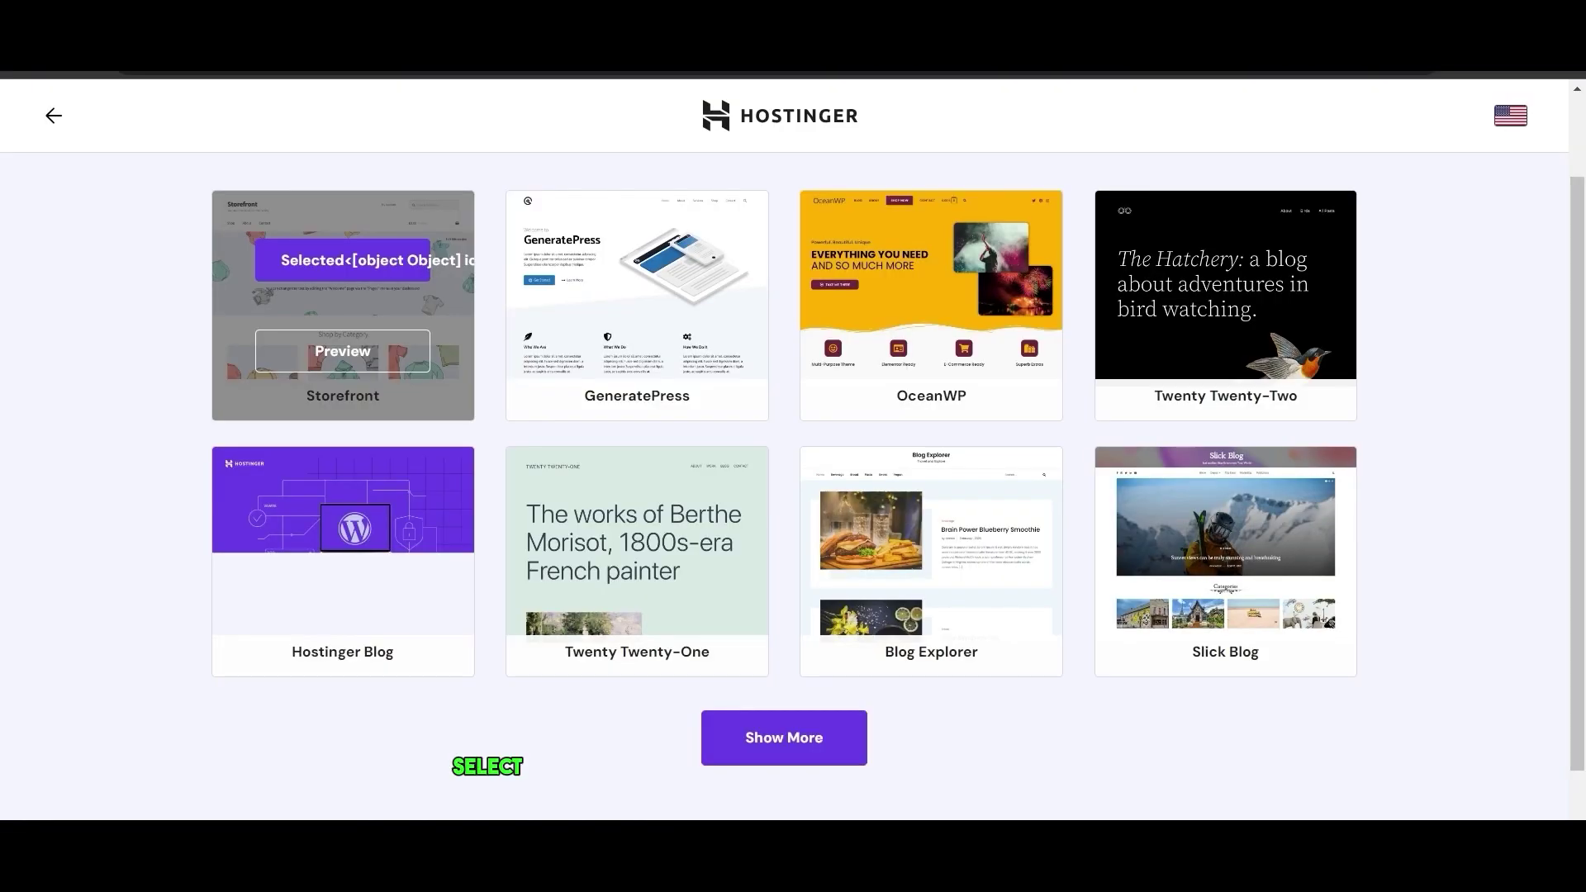
{"action": "scroll", "coordinate": [789, 572], "scroll_direction": "up", "scroll_amount": 1}
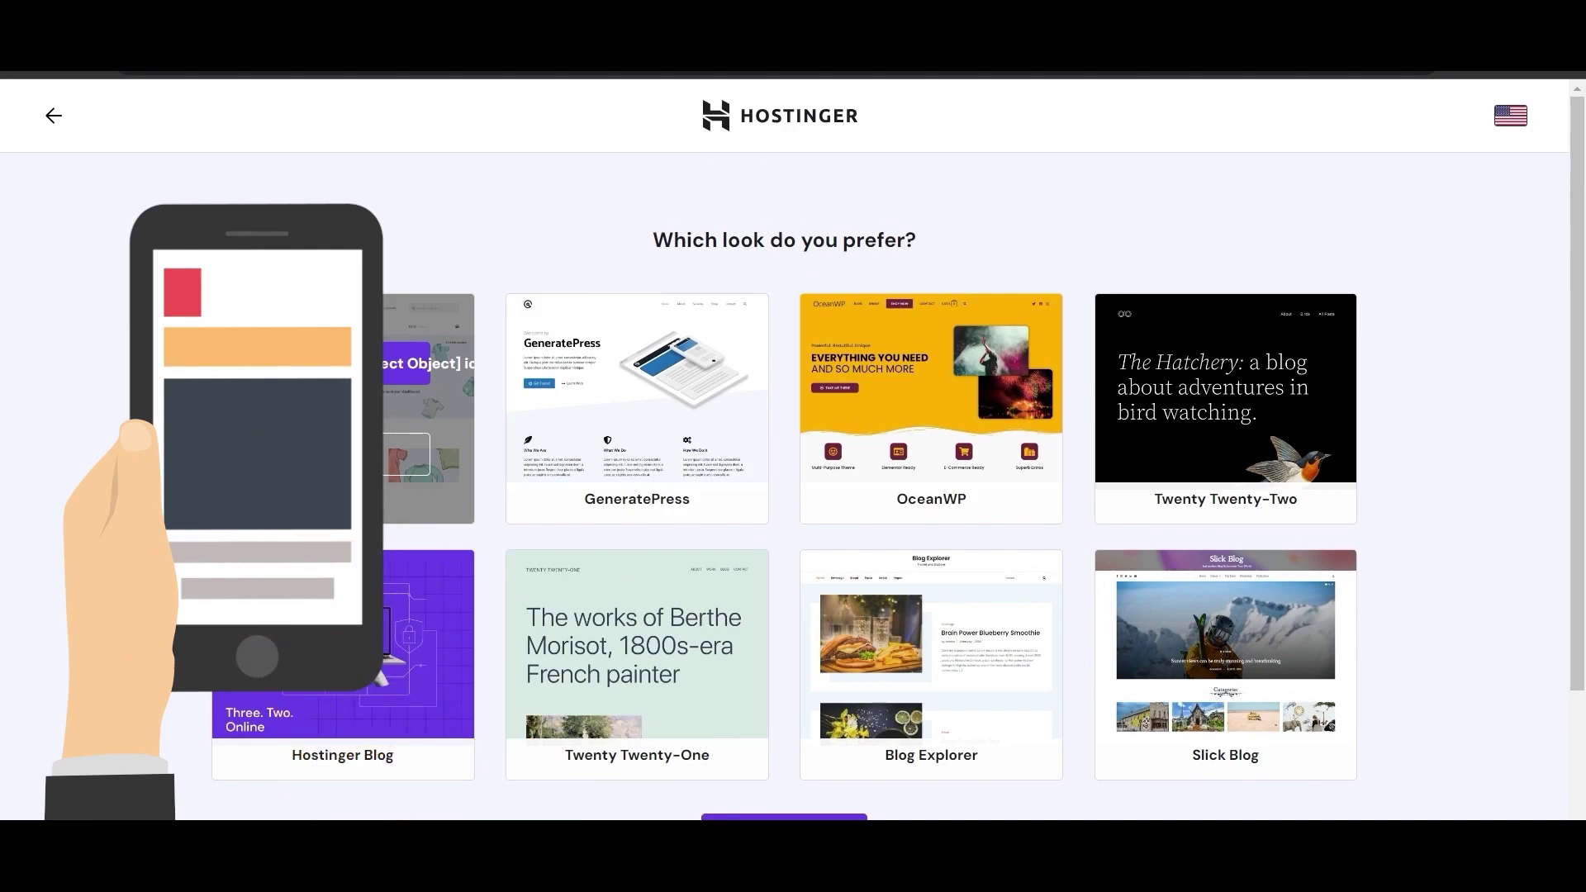
{"action": "scroll", "coordinate": [793, 657], "scroll_direction": "down", "scroll_amount": 6}
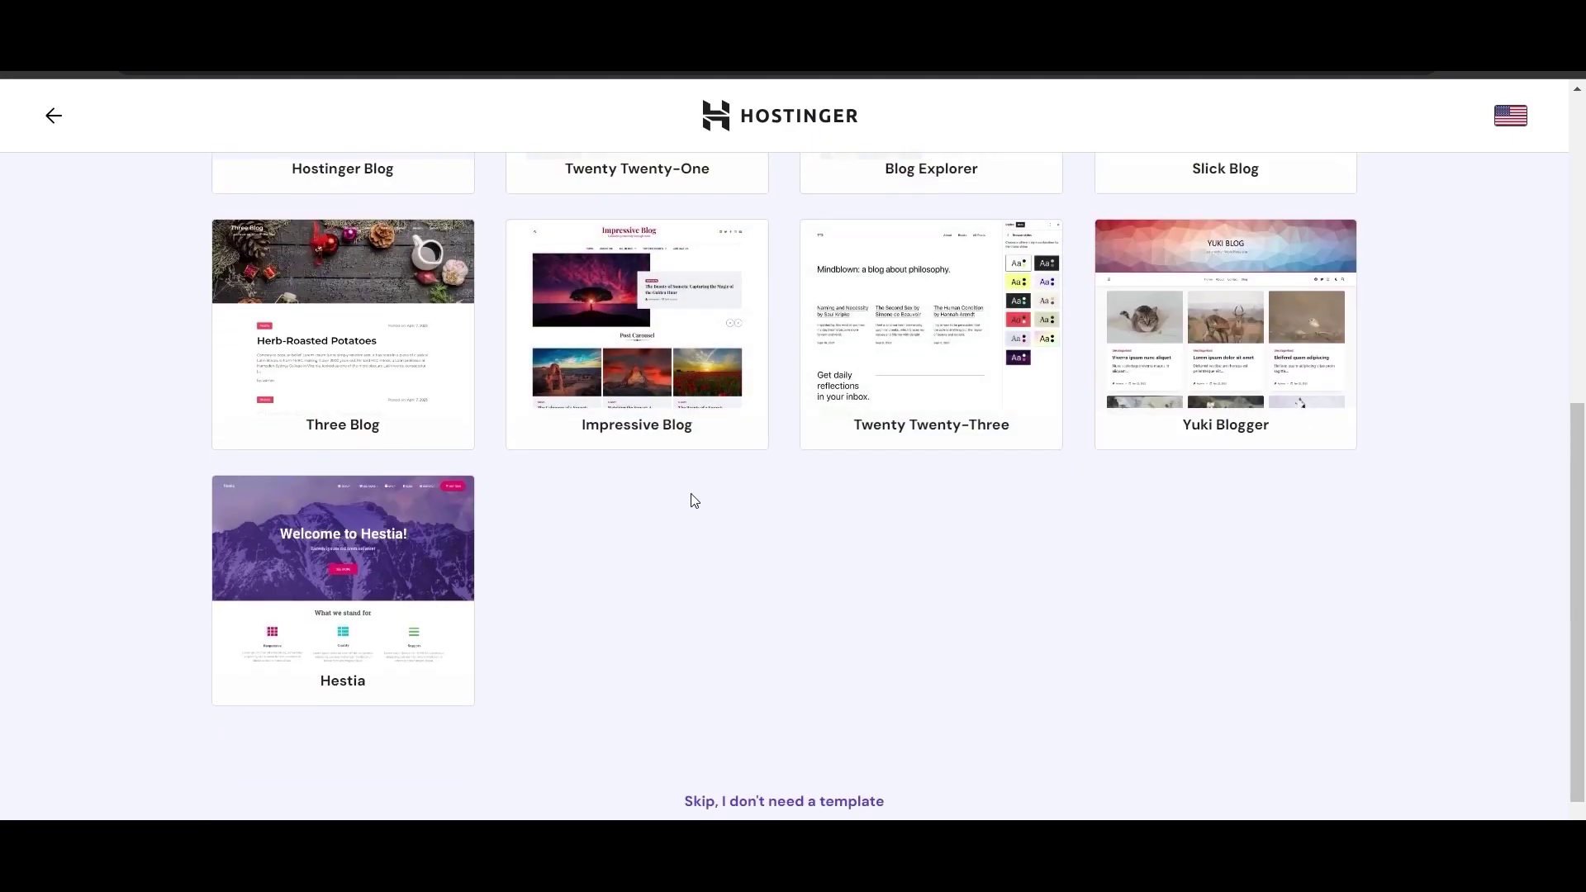
{"action": "scroll", "coordinate": [693, 503], "scroll_direction": "up", "scroll_amount": 1}
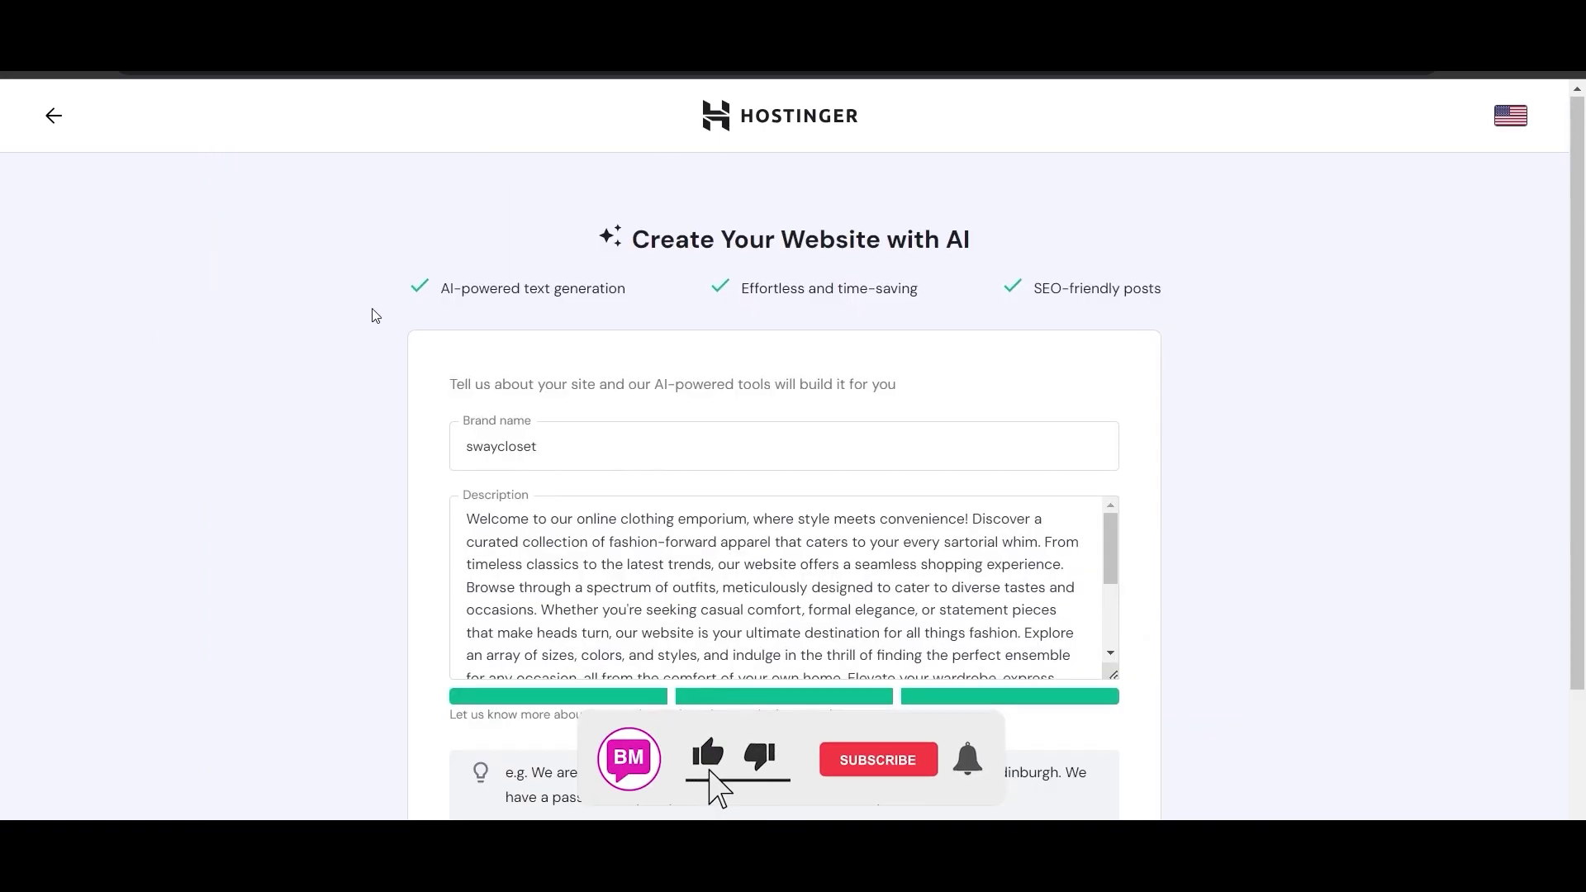
Step: Start AI content generation and assign swaycloset.com as the website's domain
{"action": "scroll", "coordinate": [438, 297], "scroll_direction": "down", "scroll_amount": 2}
{"action": "scroll", "coordinate": [539, 295], "scroll_direction": "up", "scroll_amount": 1}
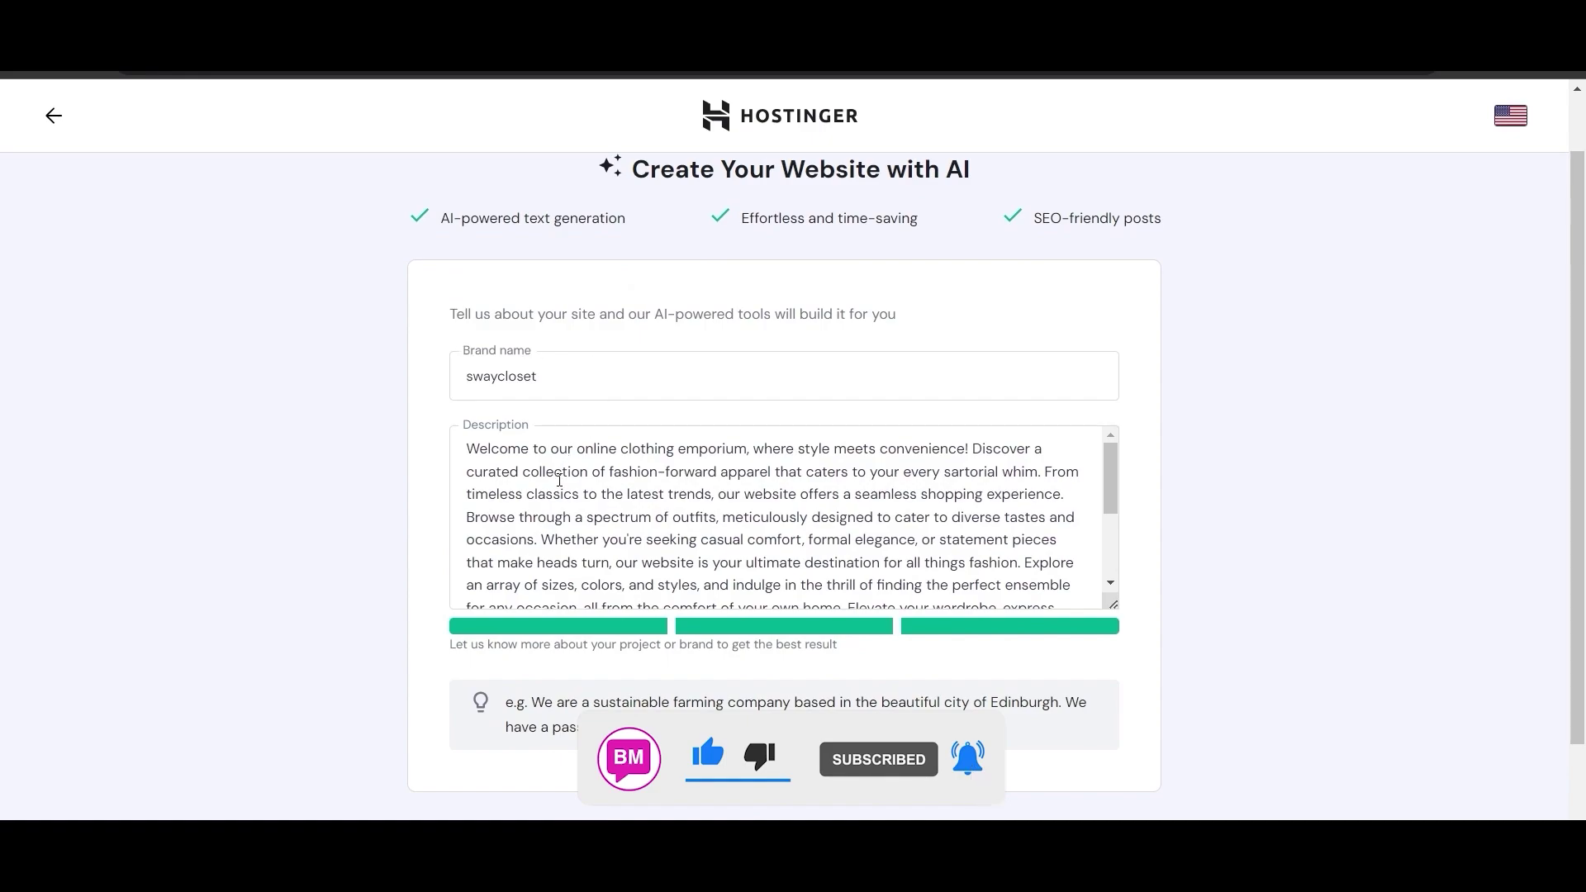
{"action": "scroll", "coordinate": [561, 497], "scroll_direction": "down", "scroll_amount": 3}
{"action": "scroll", "coordinate": [567, 679], "scroll_direction": "down", "scroll_amount": 1}
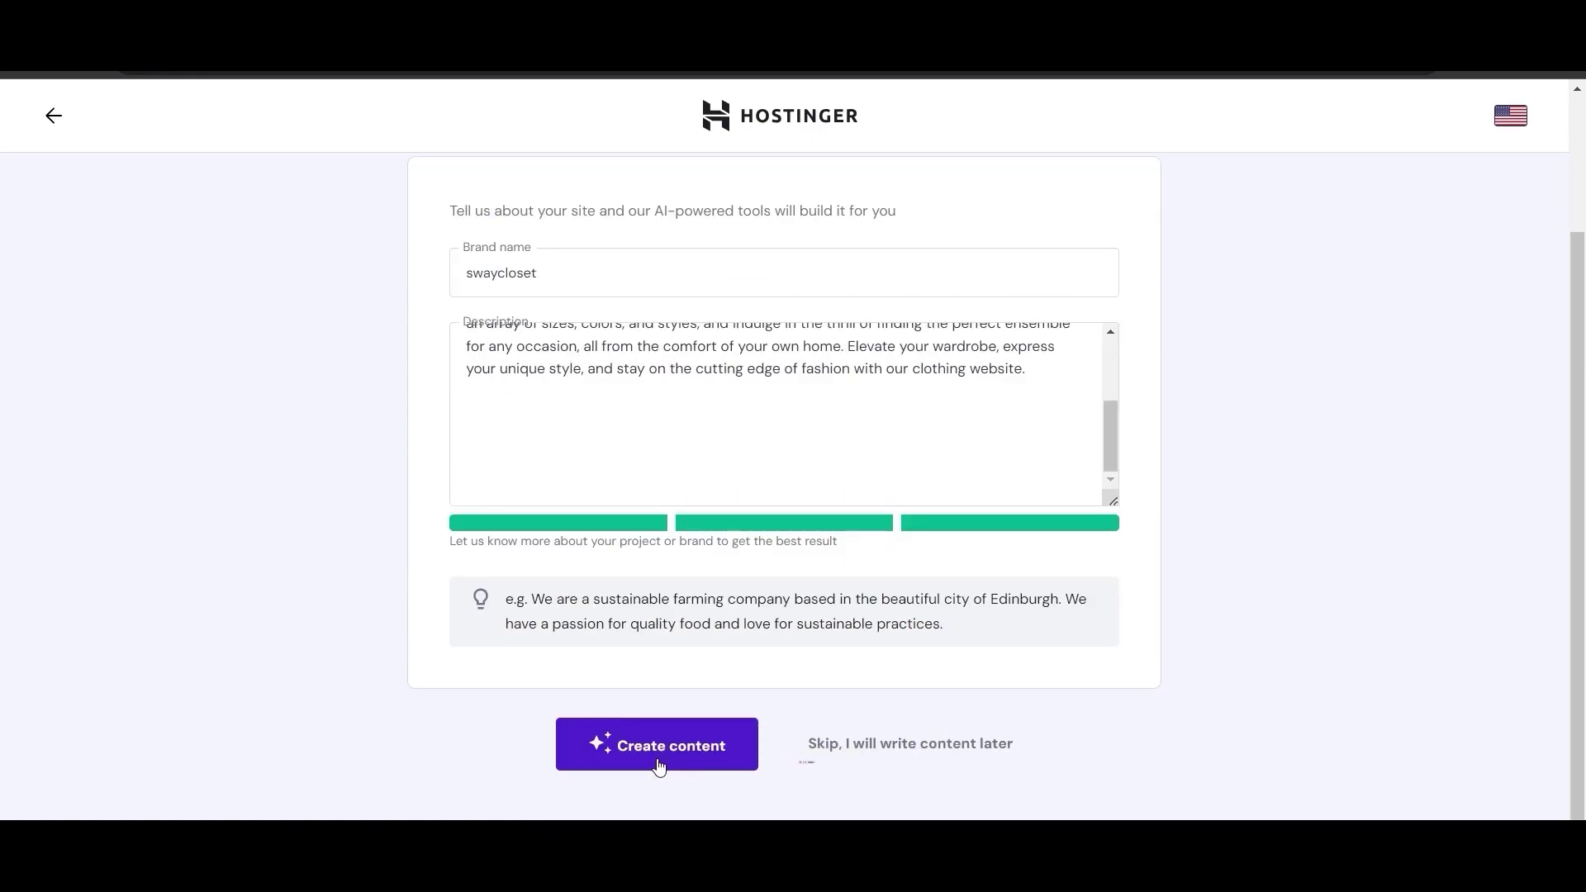
{"action": "left_click", "coordinate": [656, 751]}
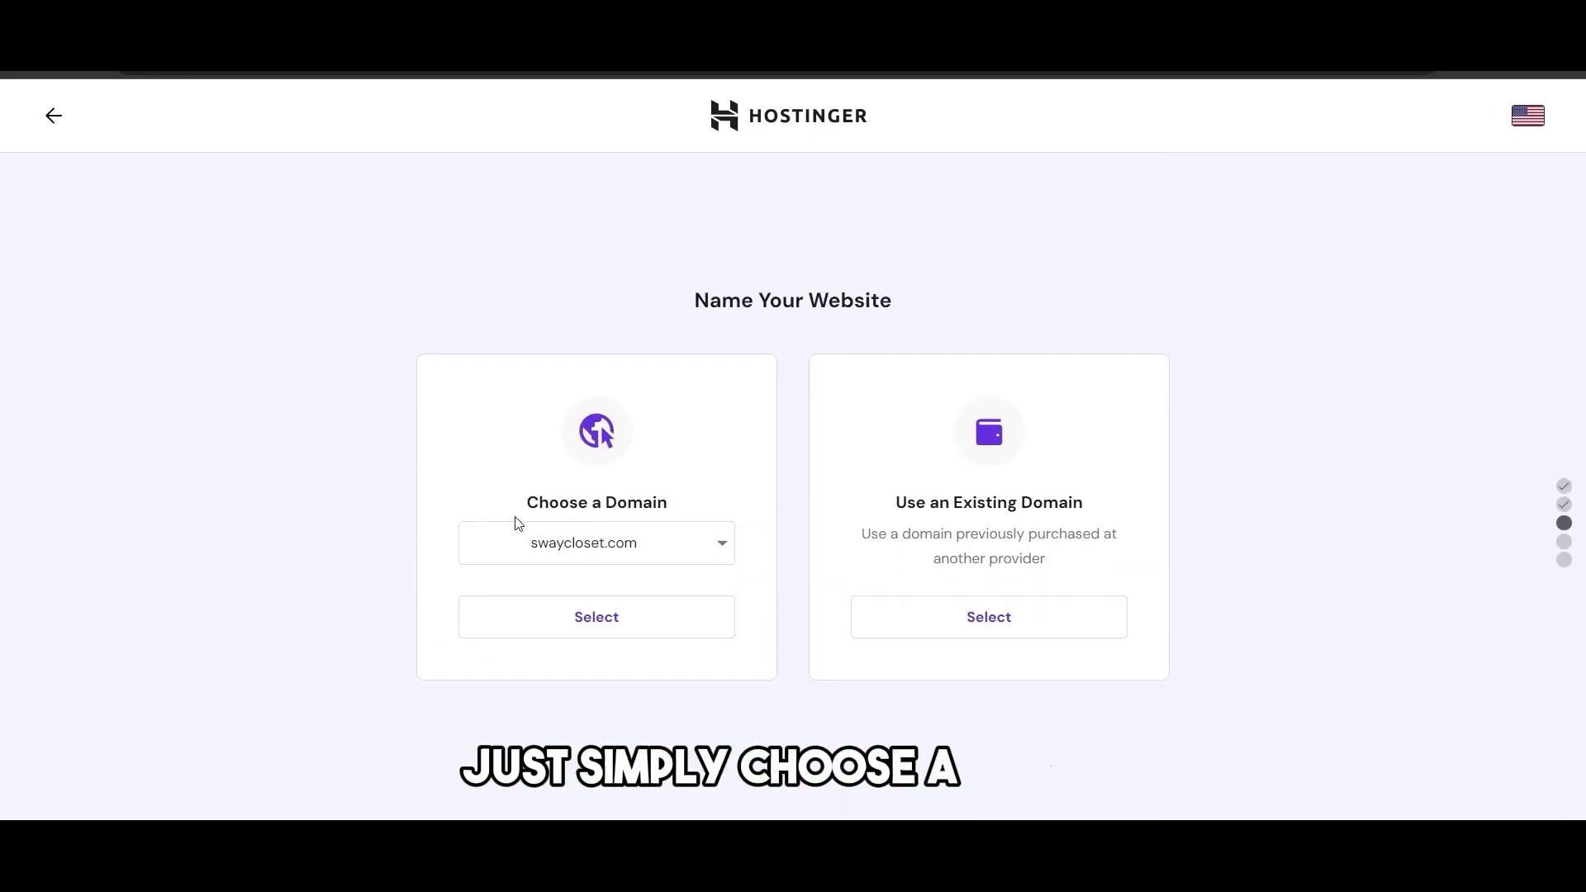
{"action": "left_click", "coordinate": [521, 542]}
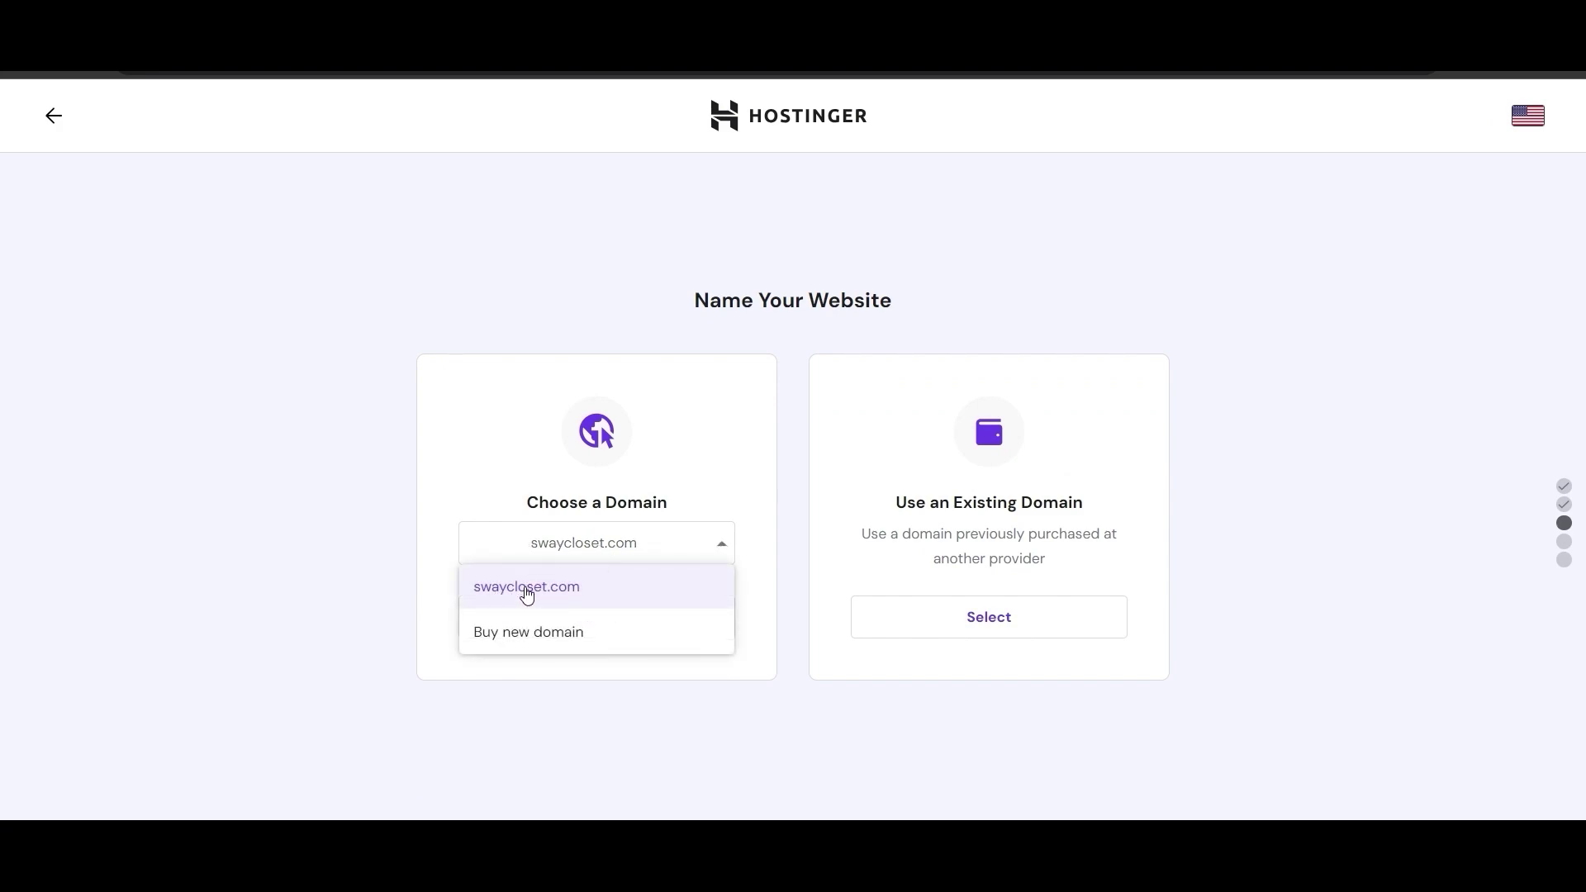
{"action": "left_click", "coordinate": [527, 588]}
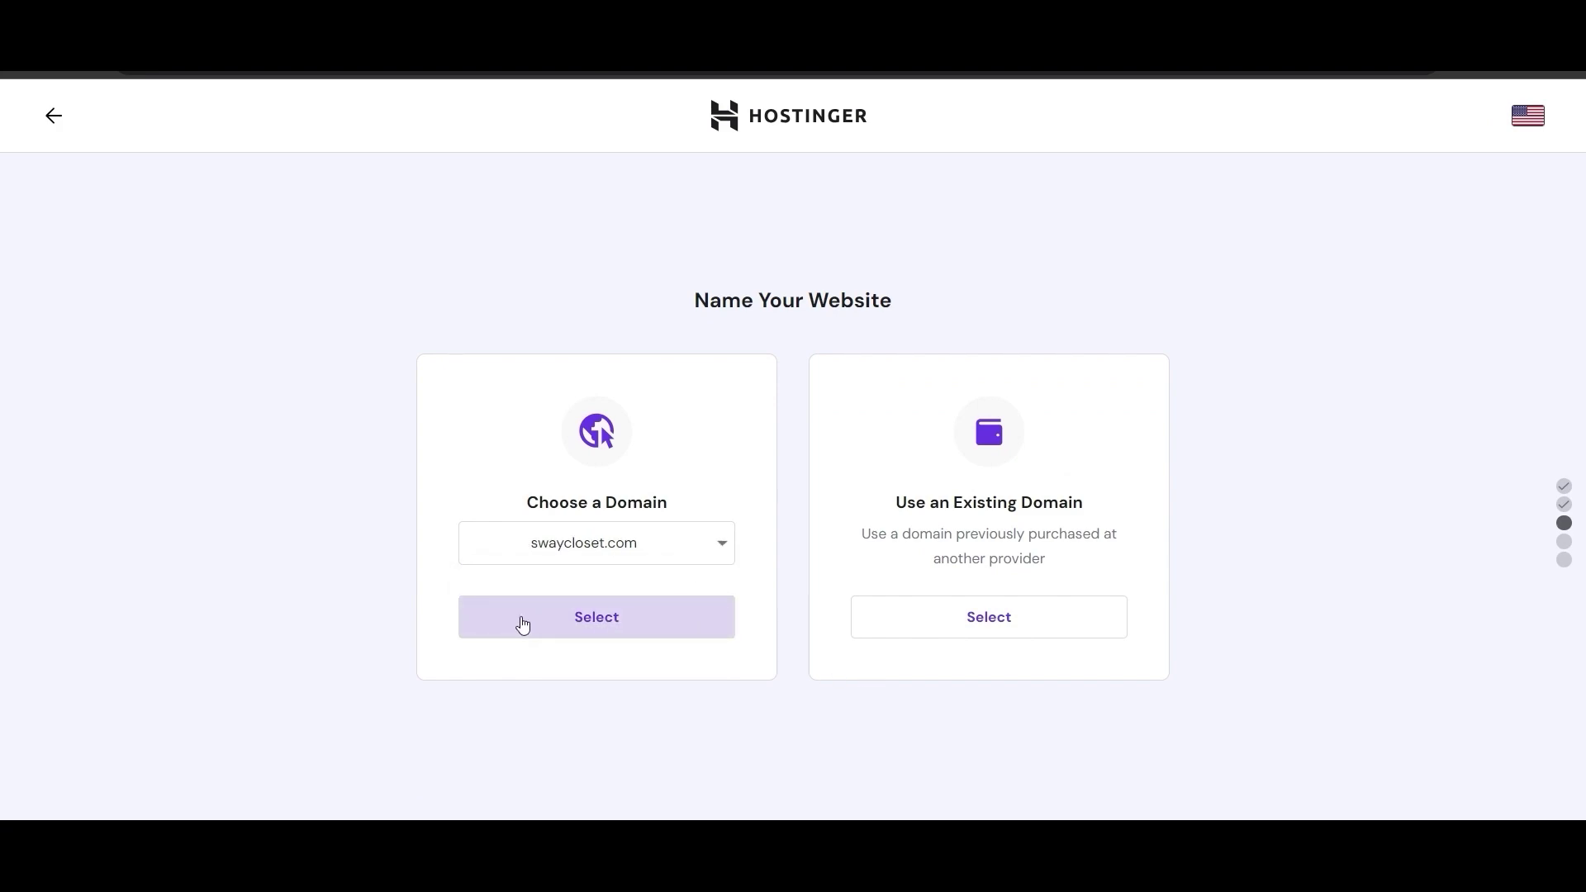
{"action": "left_click", "coordinate": [538, 621]}
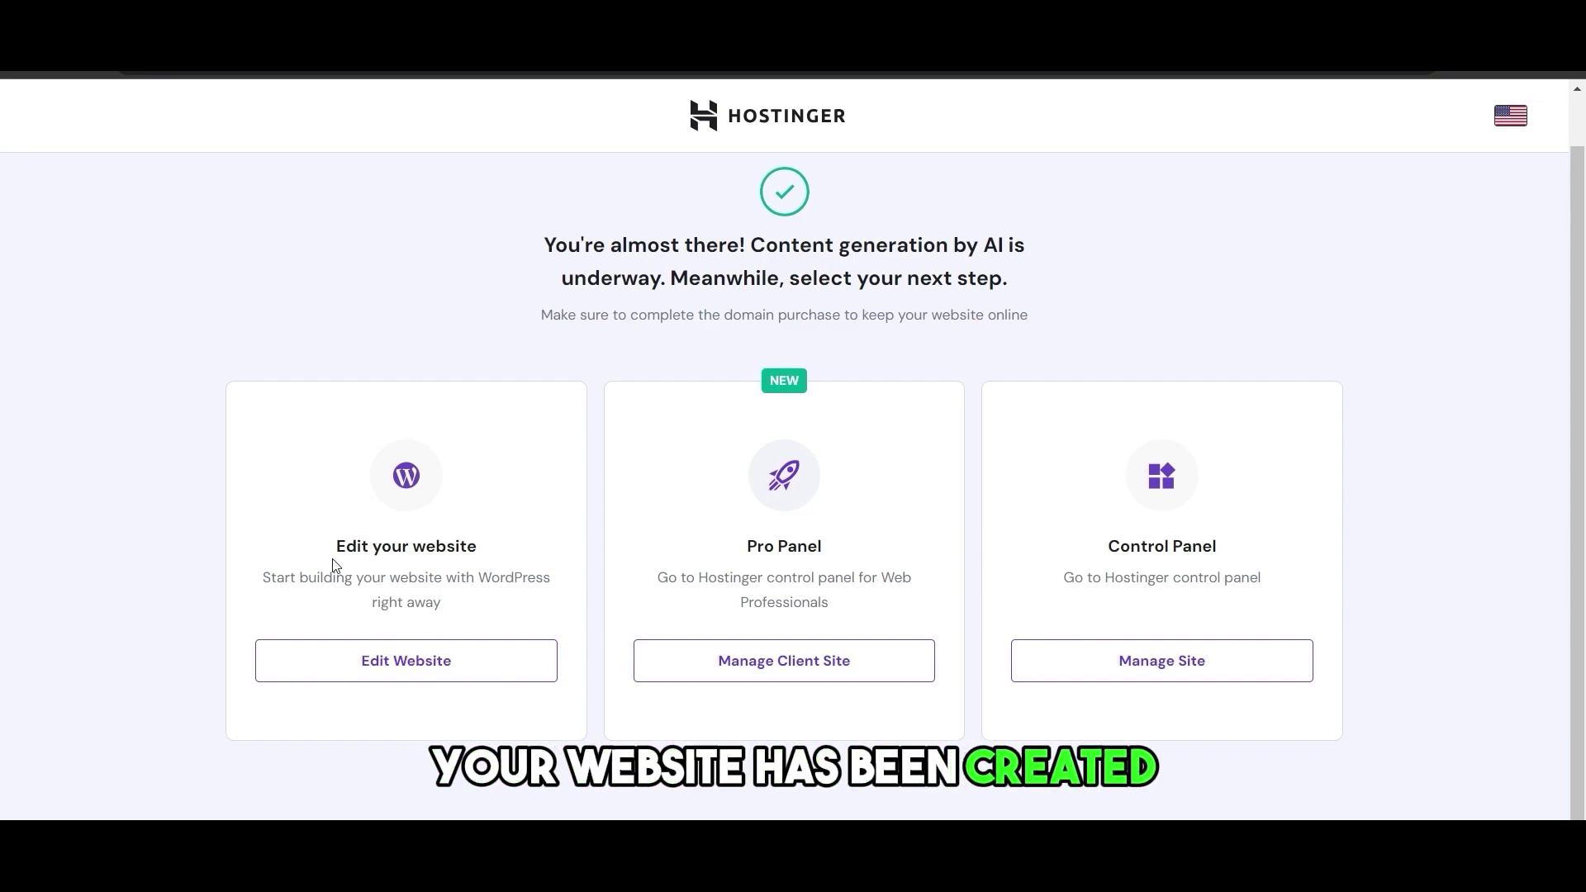
Step: Enter the swaycloset.com WordPress admin via Edit Website
{"action": "left_click_drag", "start_coordinate": [339, 548], "coordinate": [478, 547]}
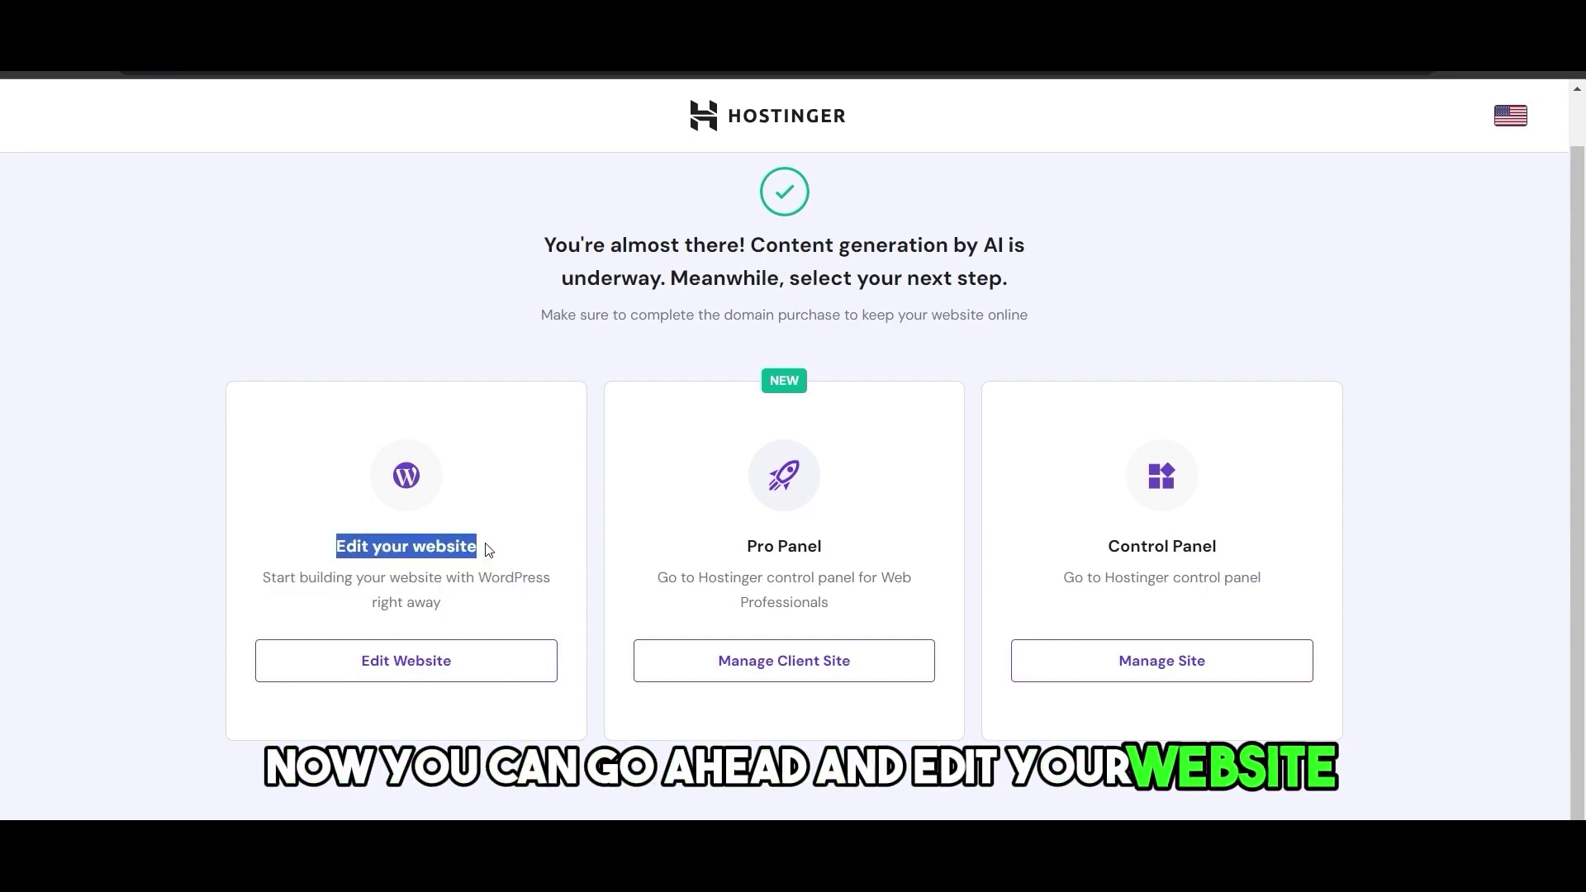
{"action": "left_click", "coordinate": [449, 661]}
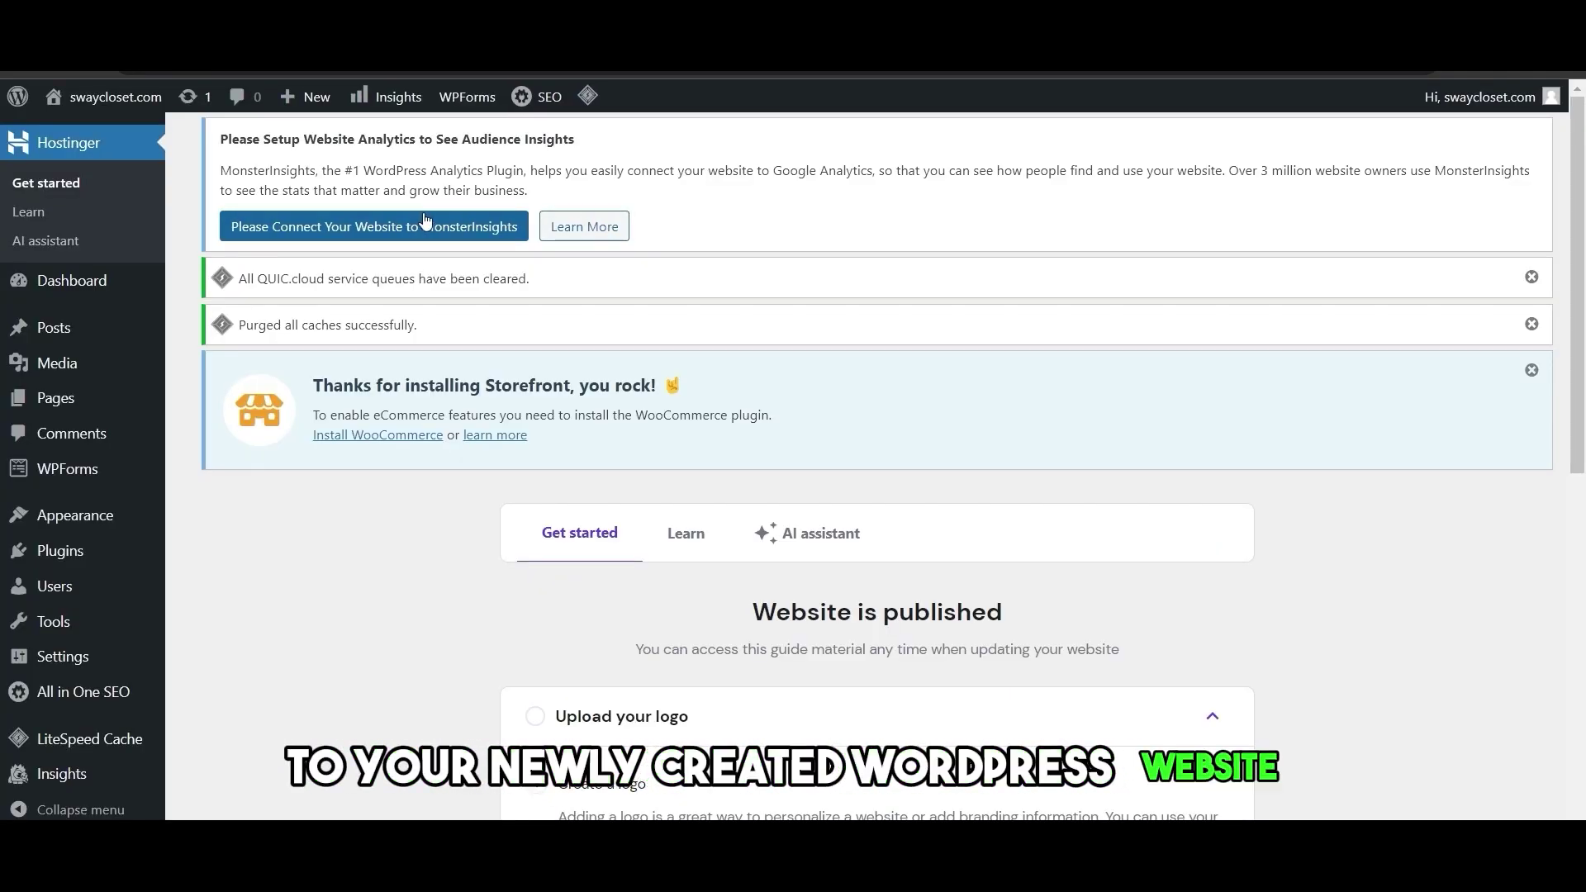
{"action": "scroll", "coordinate": [637, 262], "scroll_direction": "down", "scroll_amount": 4}
{"action": "scroll", "coordinate": [800, 354], "scroll_direction": "down", "scroll_amount": 5}
{"action": "scroll", "coordinate": [807, 360], "scroll_direction": "up", "scroll_amount": 1}
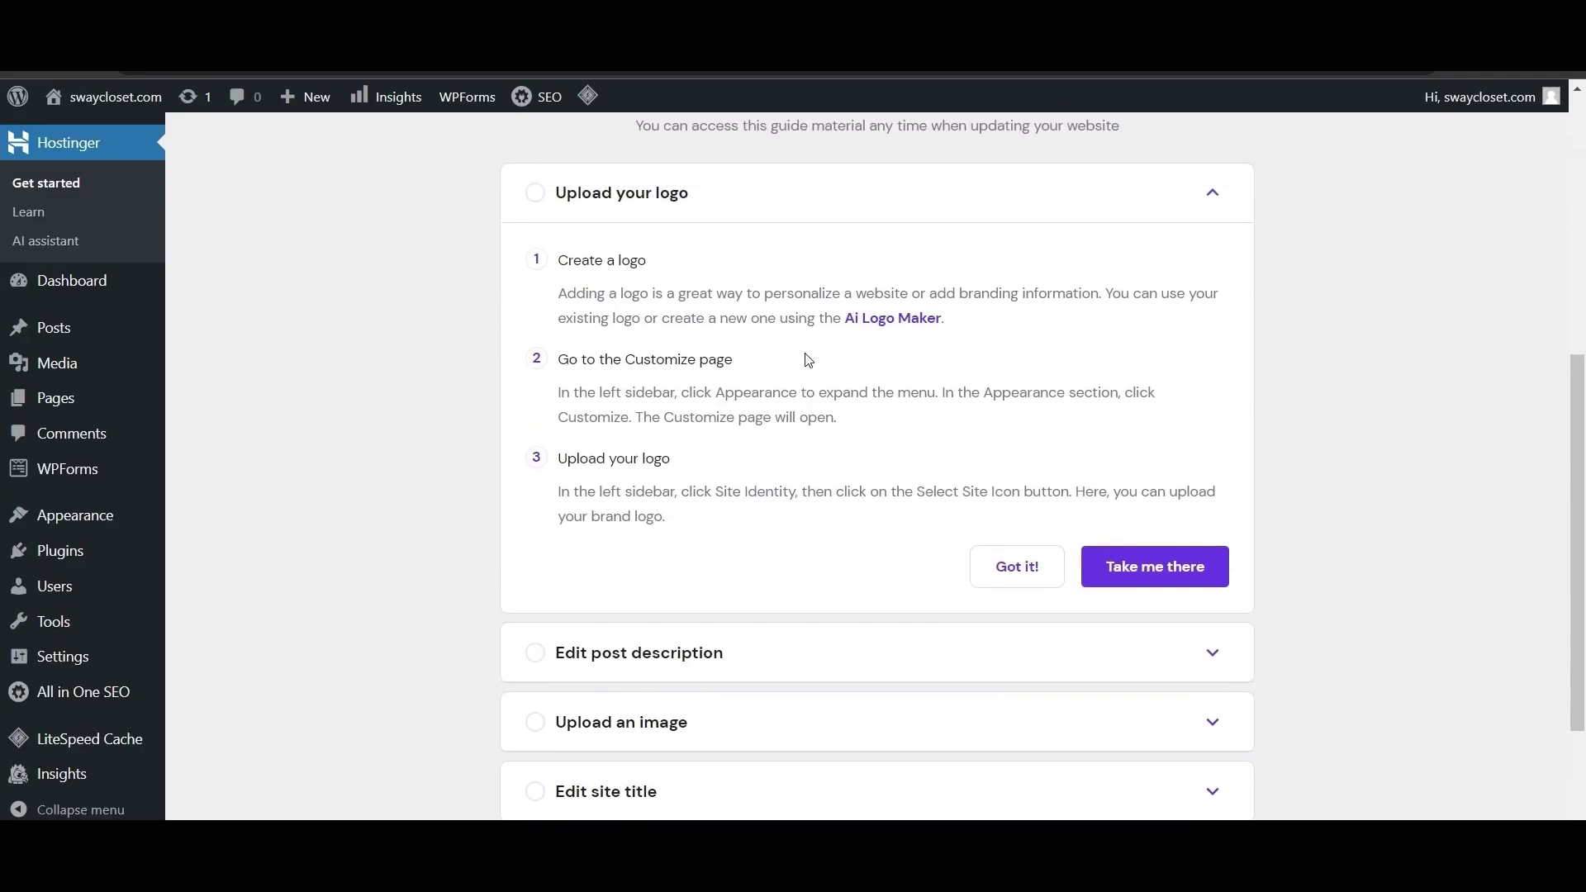
Step: Review the Get started guide, then view the live swaycloset.com front page
{"action": "left_click_drag", "start_coordinate": [623, 367], "coordinate": [701, 371]}
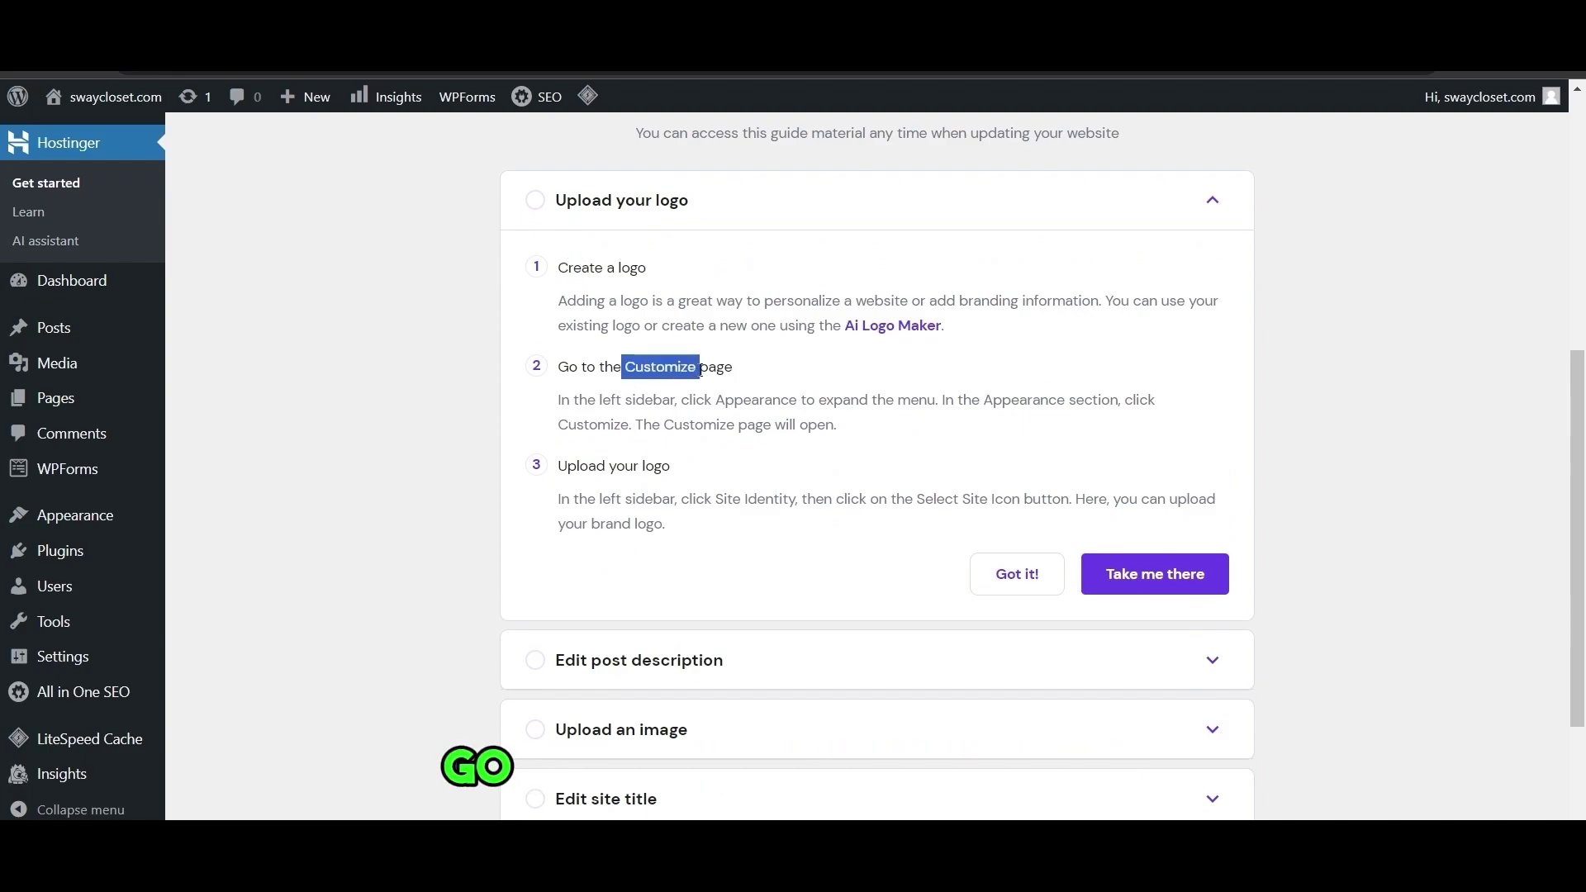
{"action": "left_click_drag", "start_coordinate": [607, 467], "coordinate": [625, 467]}
{"action": "left_click", "coordinate": [624, 466]}
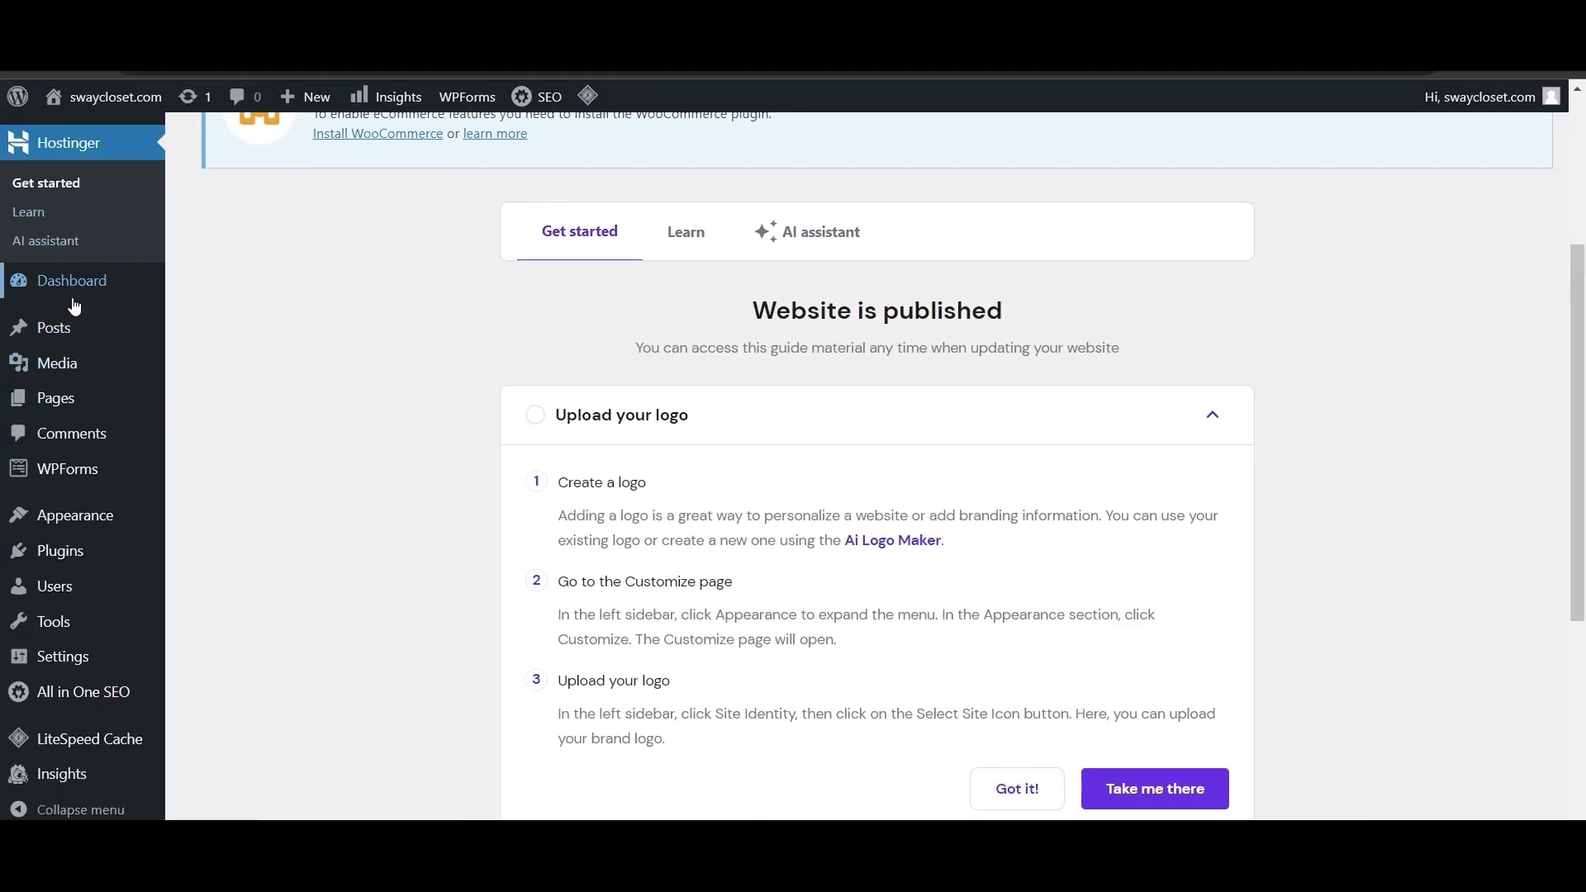
{"action": "left_click", "coordinate": [161, 166]}
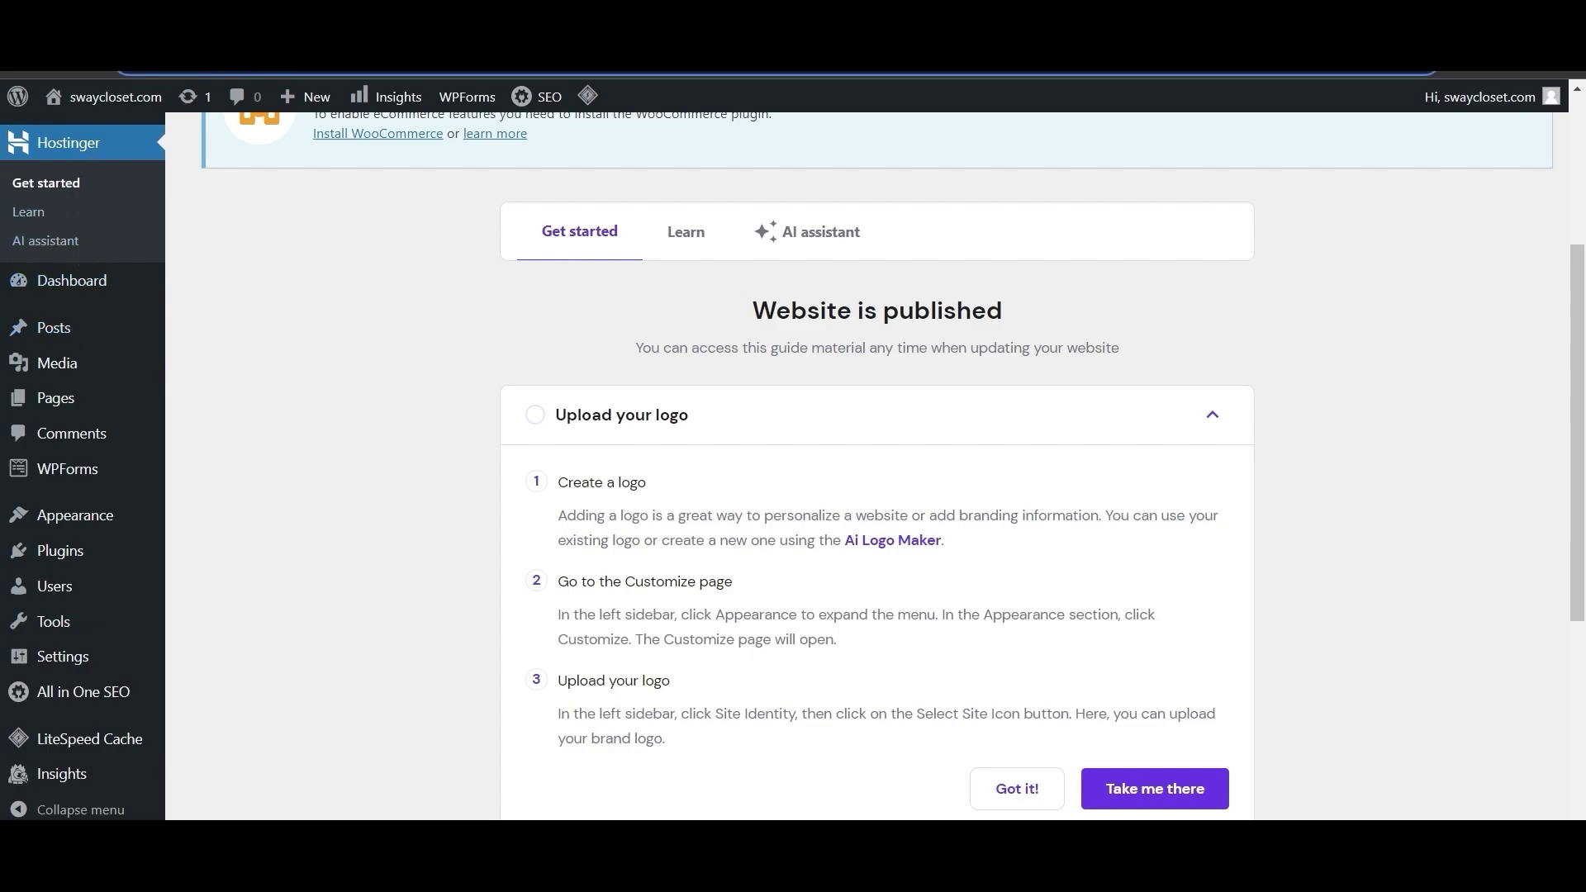
Step: Go back from the live site to the admin guide and open the Dashboard
{"action": "scroll", "coordinate": [190, 318], "scroll_direction": "down", "scroll_amount": 3}
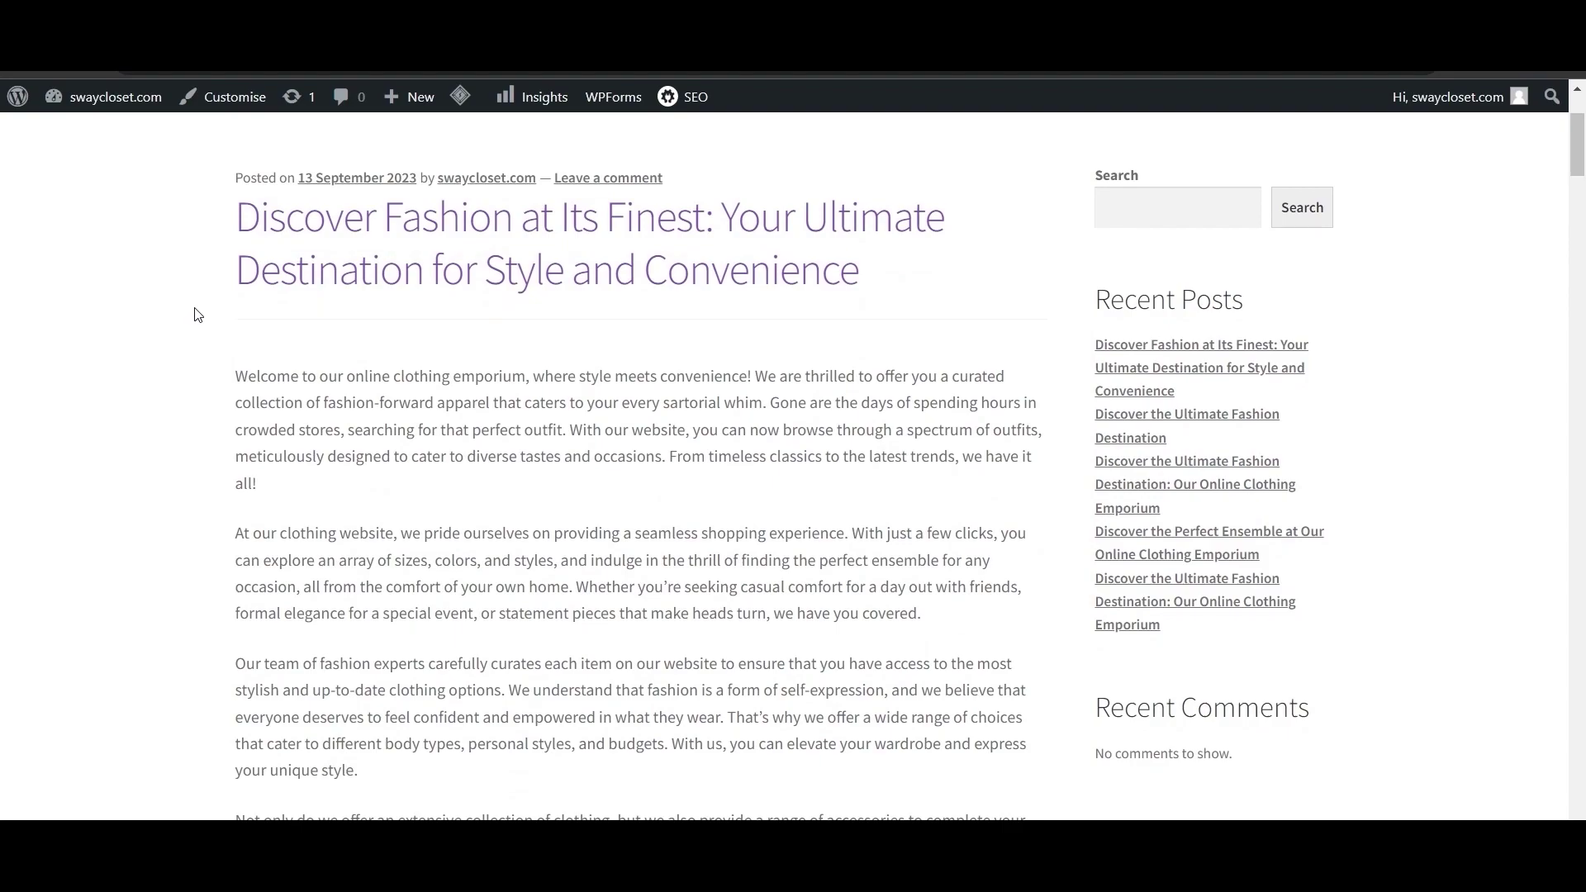
{"action": "scroll", "coordinate": [206, 304], "scroll_direction": "up", "scroll_amount": 3}
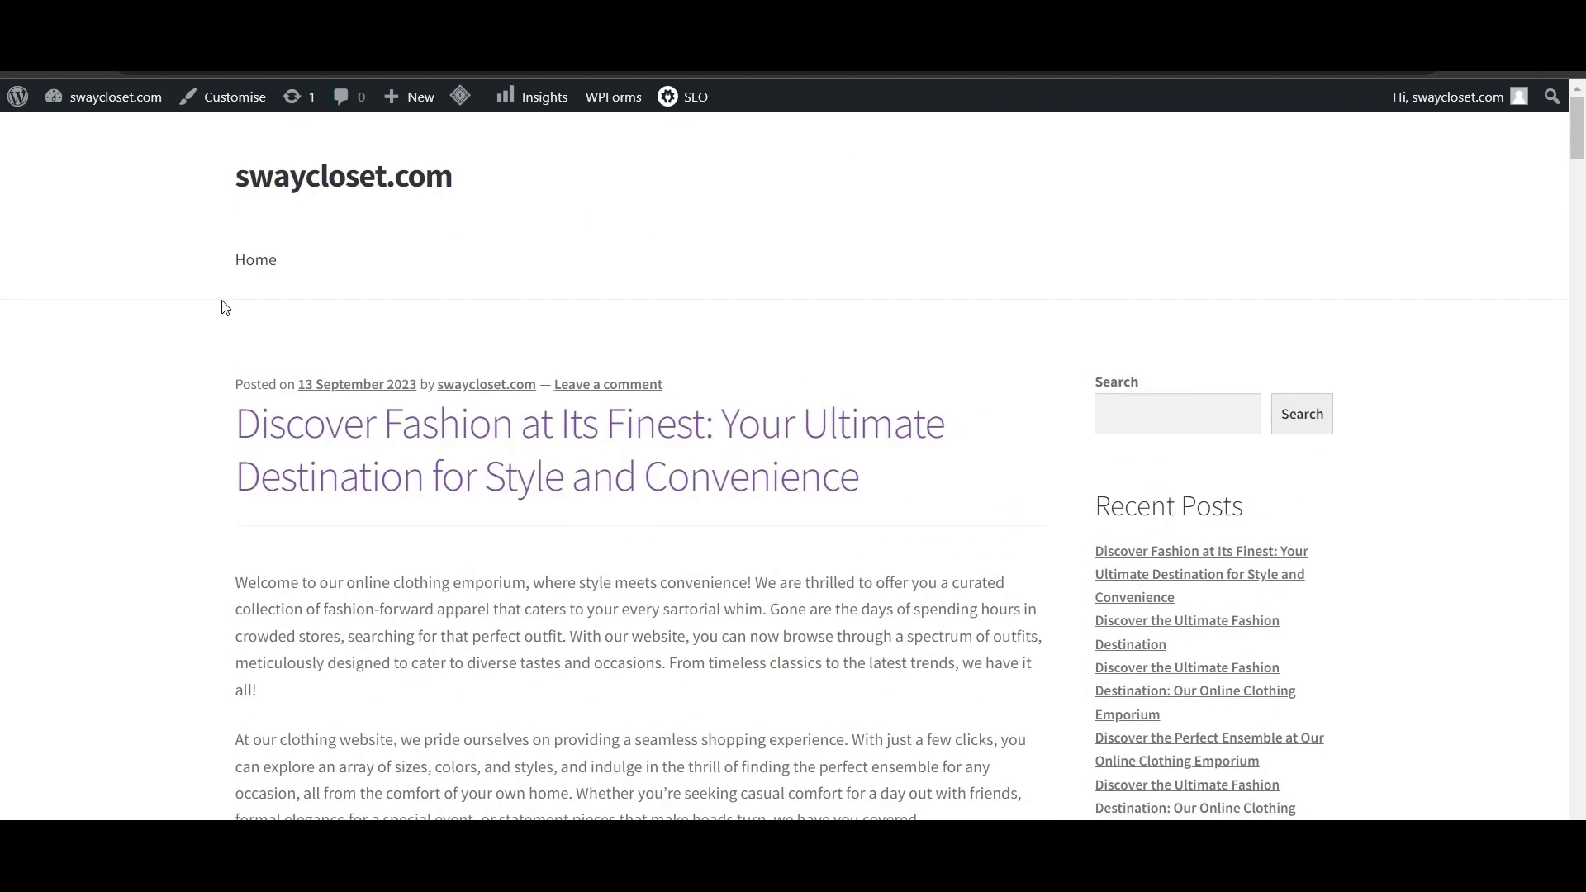
{"action": "key", "text": "alt+Left"}
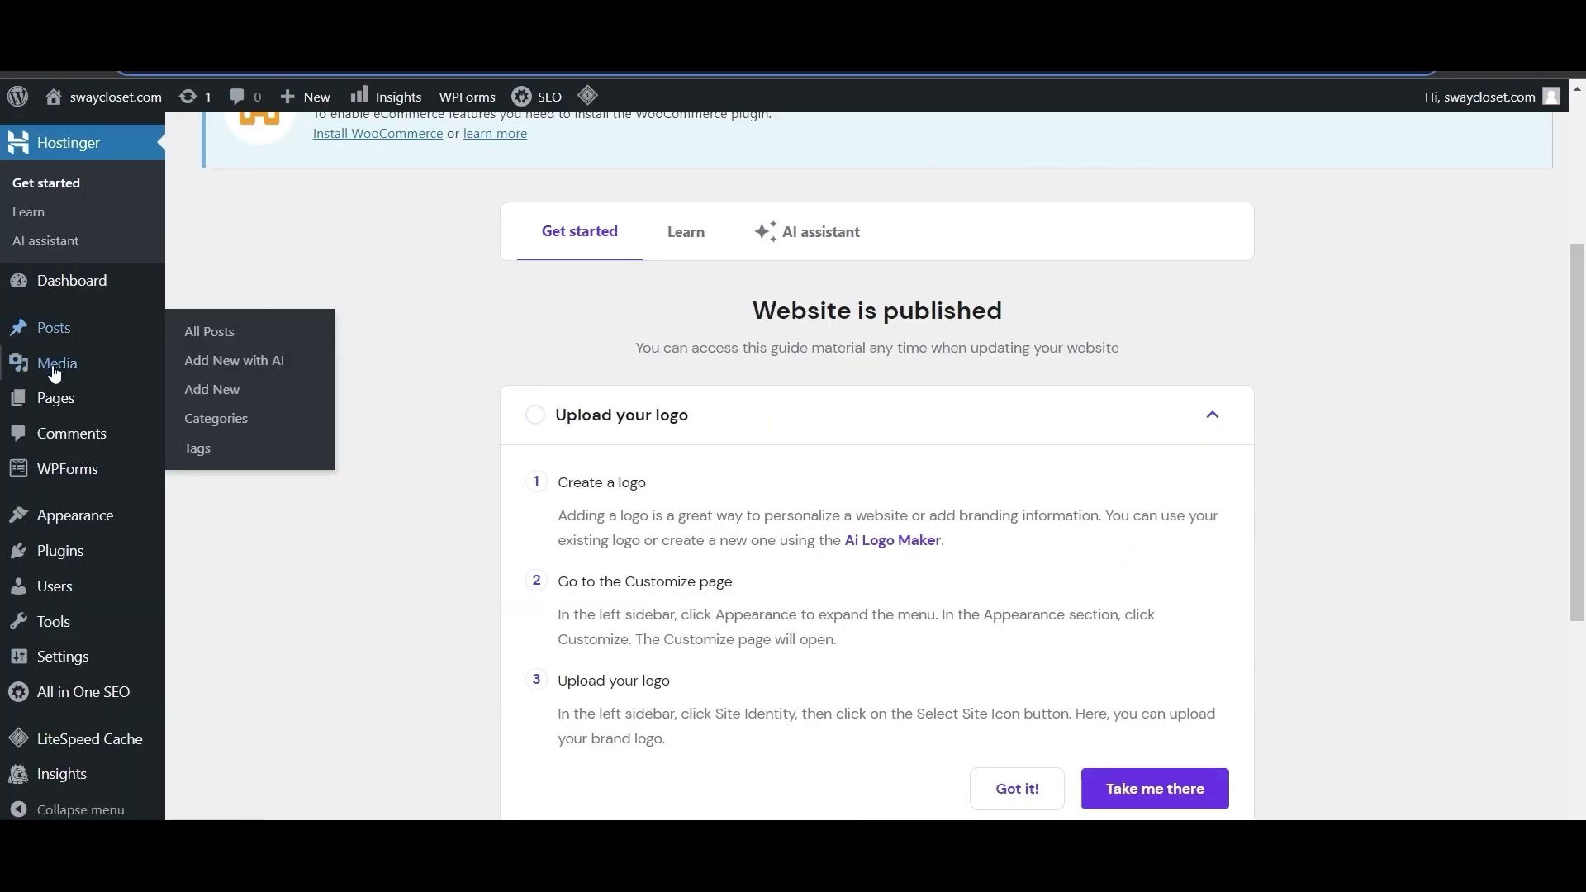
{"action": "scroll", "coordinate": [49, 336], "scroll_direction": "down", "scroll_amount": 7}
{"action": "scroll", "coordinate": [132, 450], "scroll_direction": "up", "scroll_amount": 5}
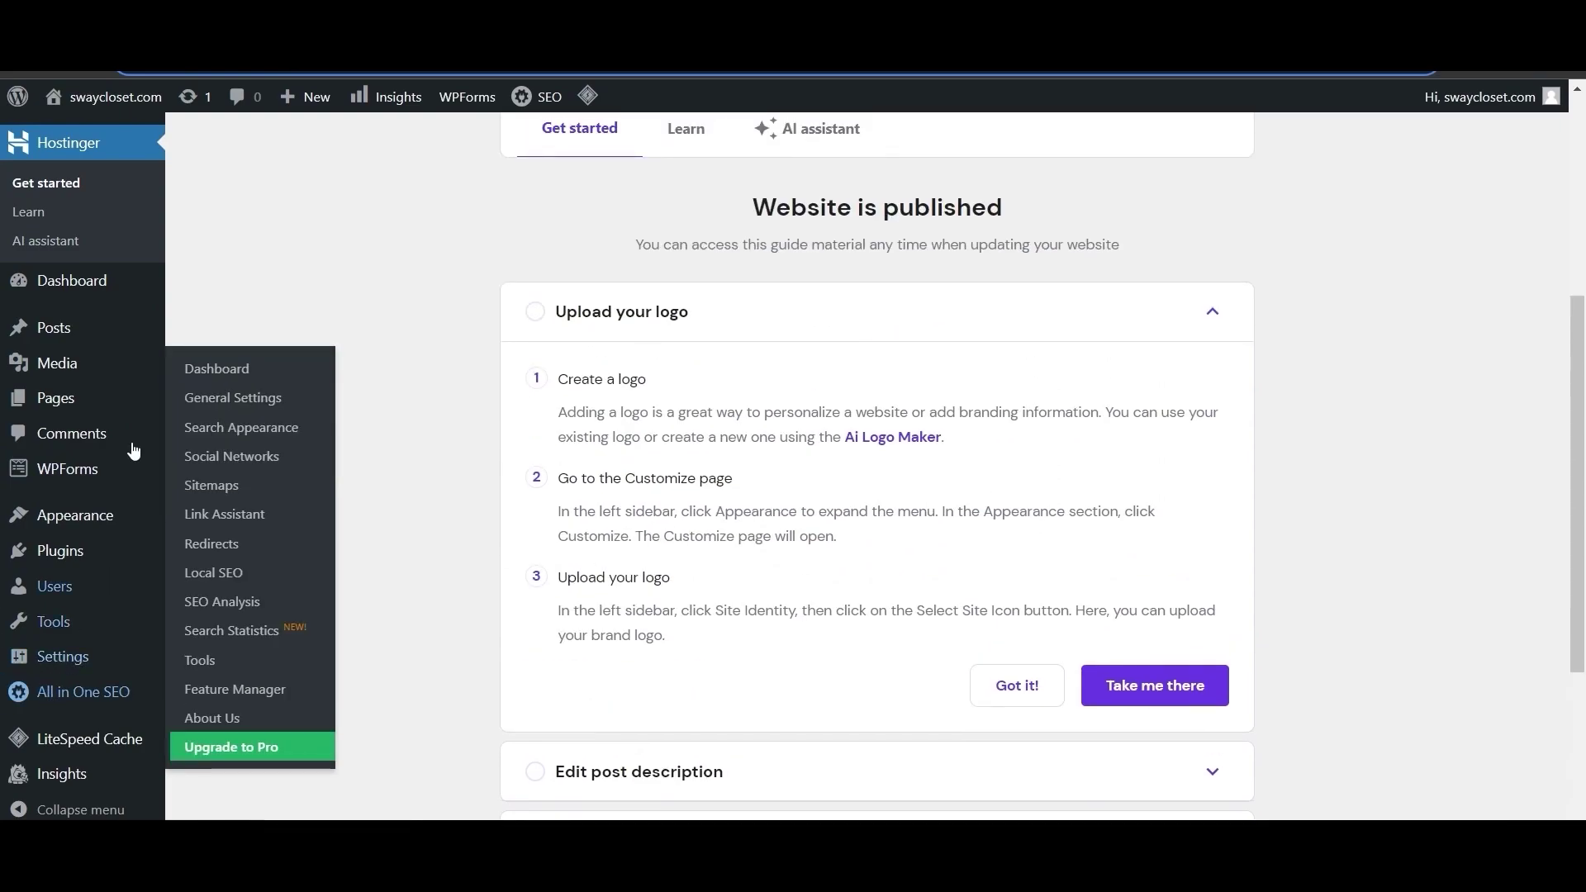
{"action": "left_click", "coordinate": [80, 292]}
{"action": "mouse_move", "coordinate": [87, 436]}
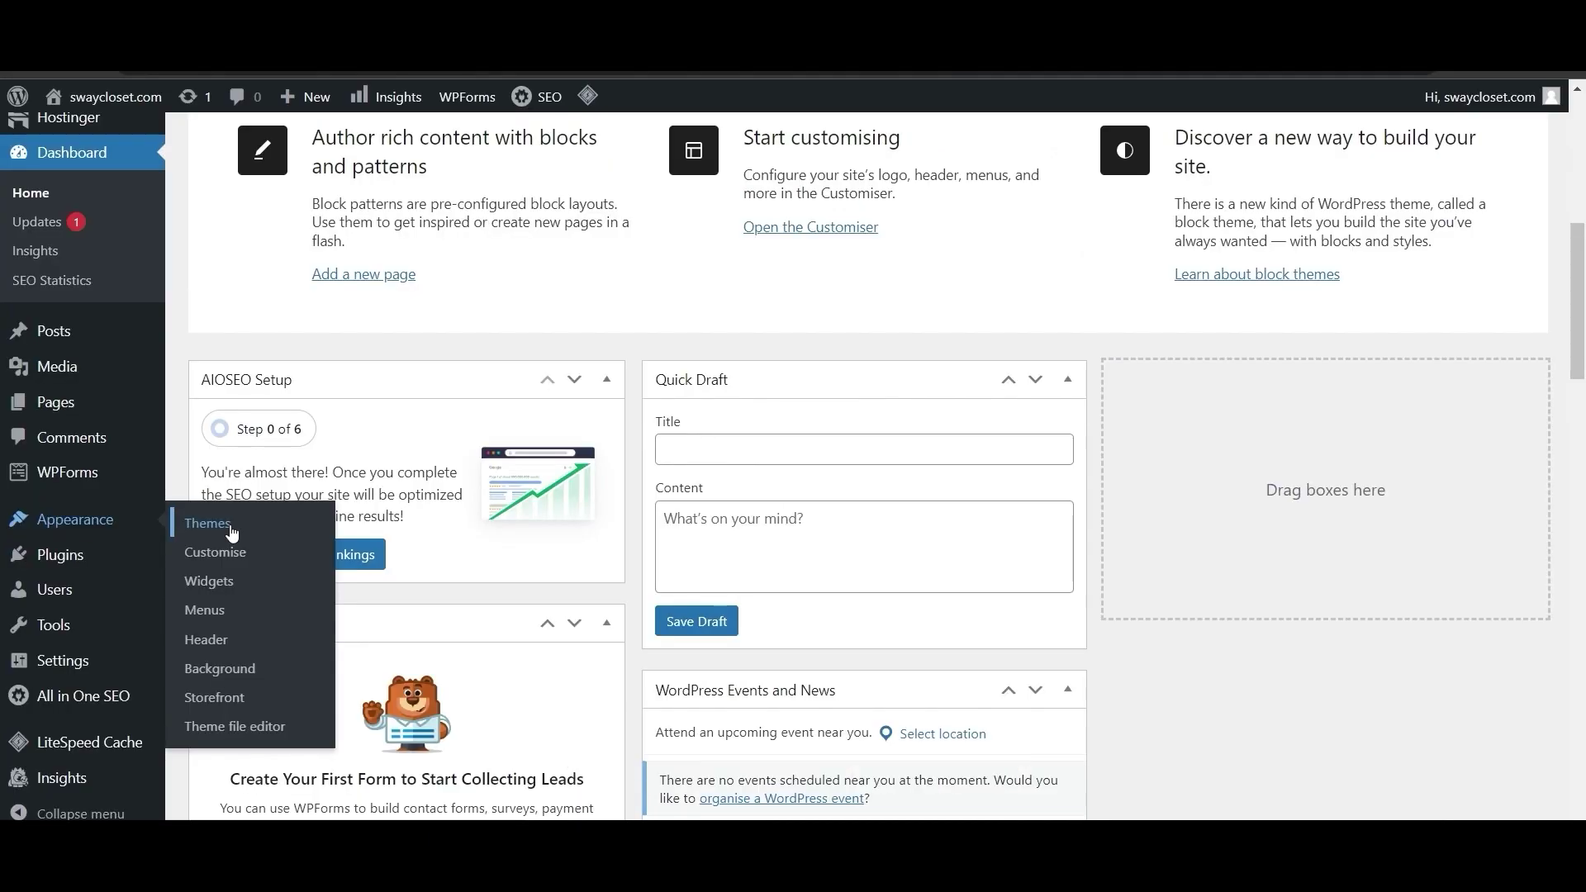
Step: Open Appearance > Themes and view the four installed themes, with Storefront active
{"action": "left_click", "coordinate": [466, 243]}
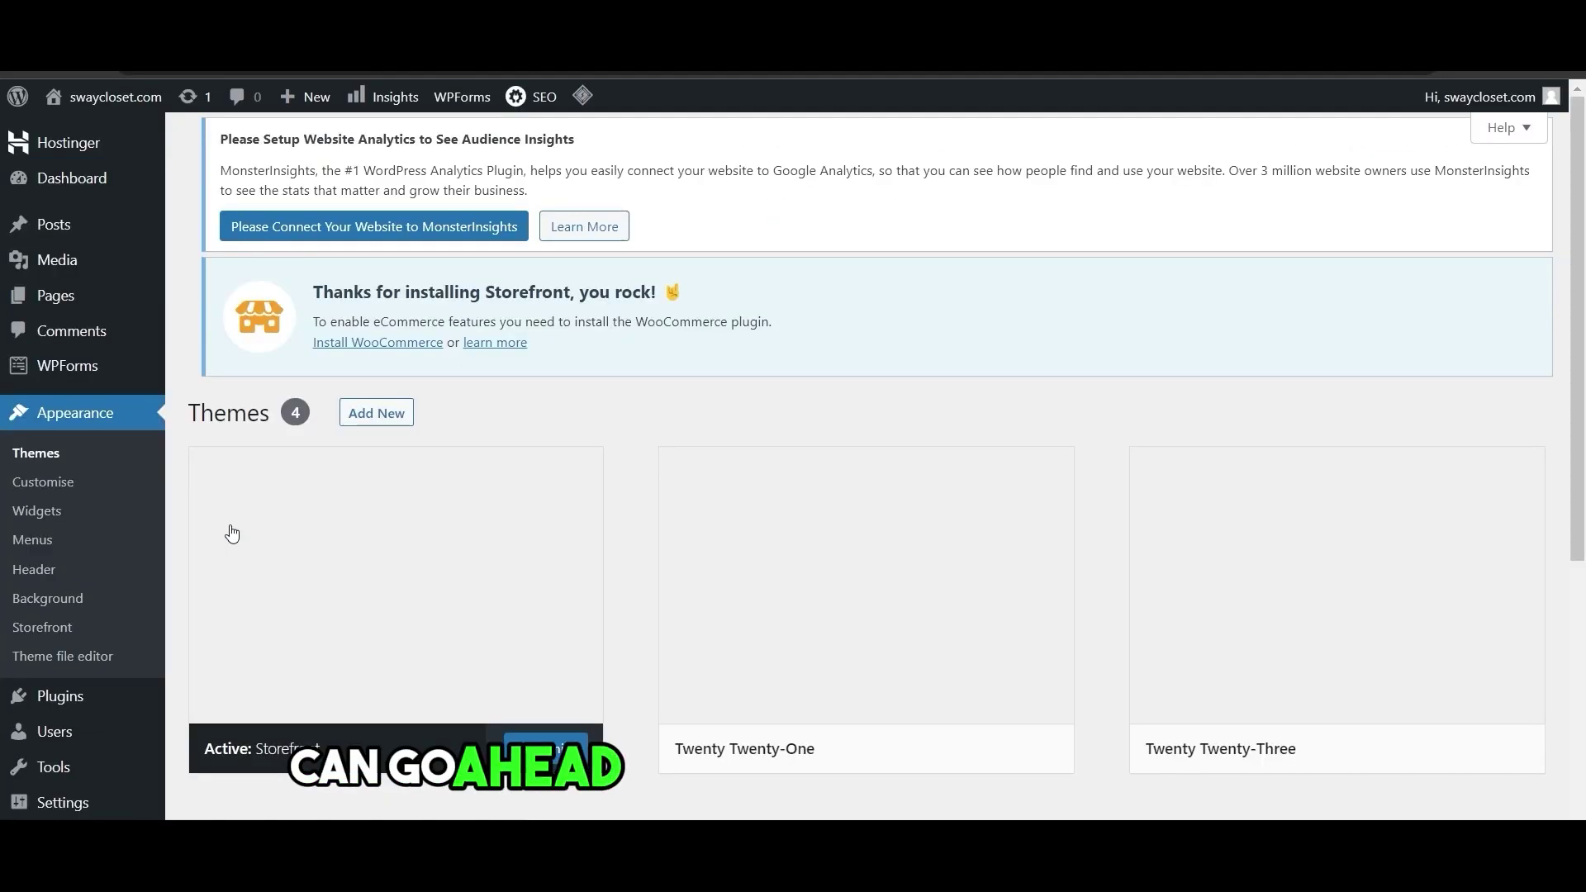
{"action": "scroll", "coordinate": [599, 615], "scroll_direction": "down", "scroll_amount": 3}
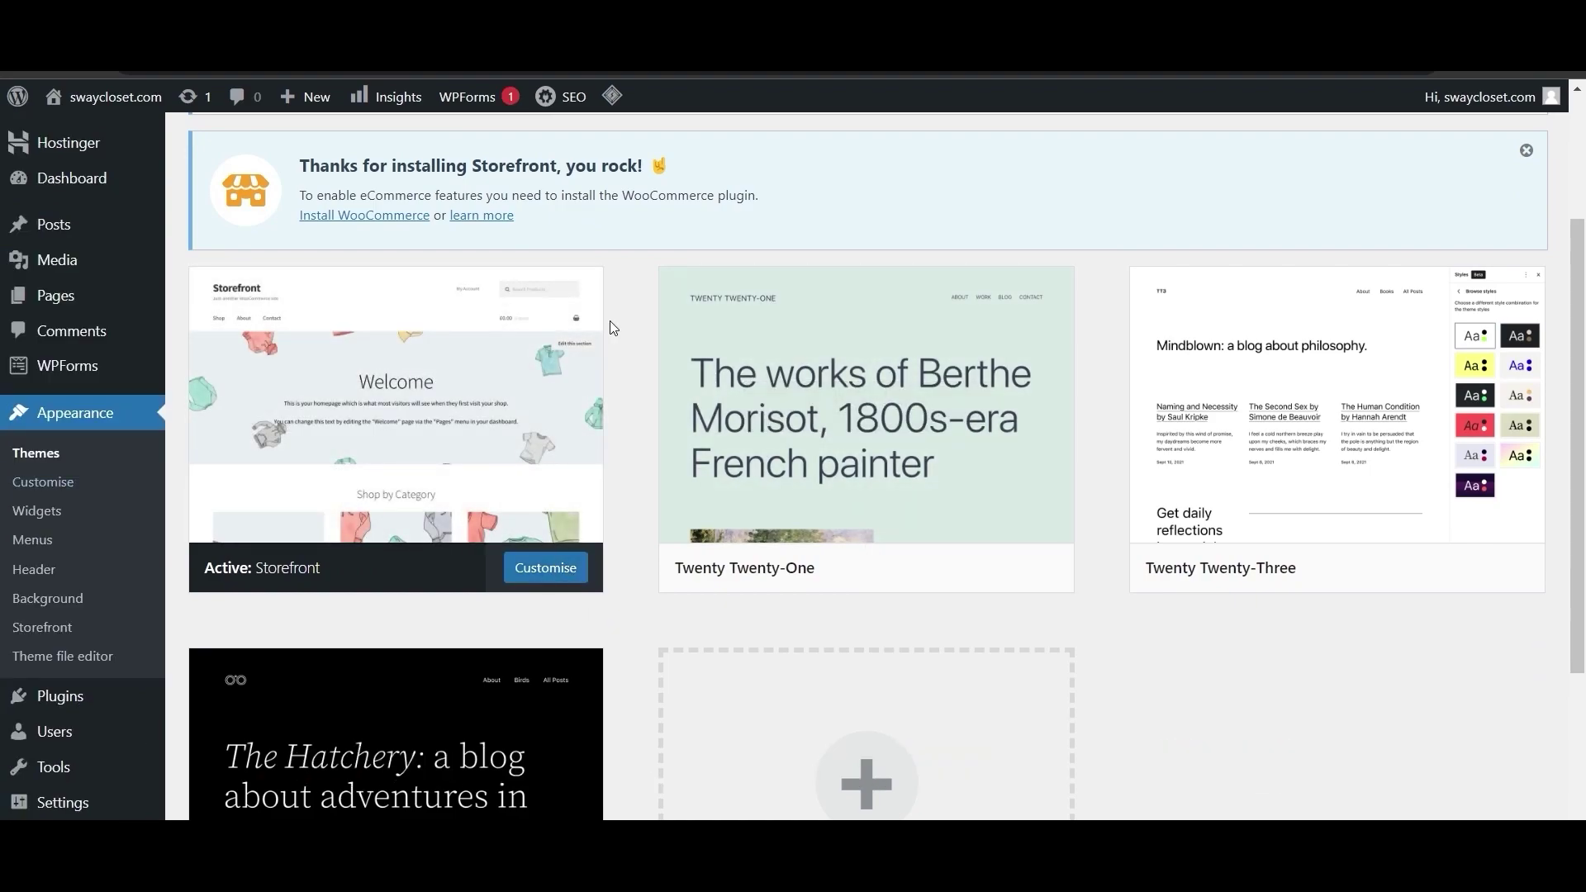
{"action": "scroll", "coordinate": [319, 521], "scroll_direction": "down", "scroll_amount": 1}
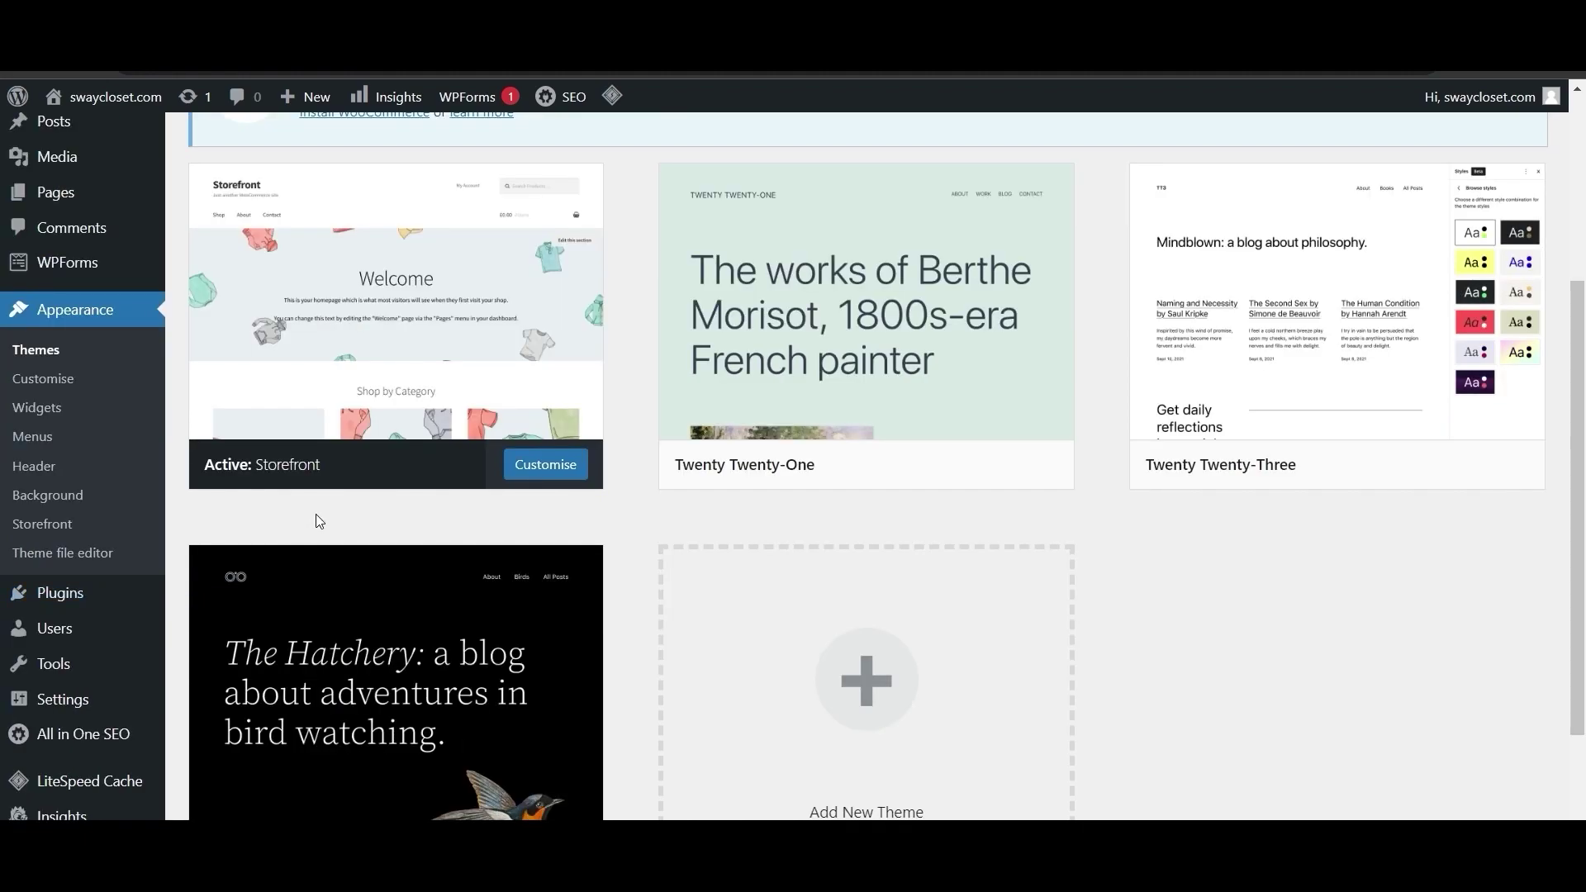
Step: Install the Elementor Website Builder plugin from Plugins > Add New
{"action": "mouse_move", "coordinate": [83, 593]}
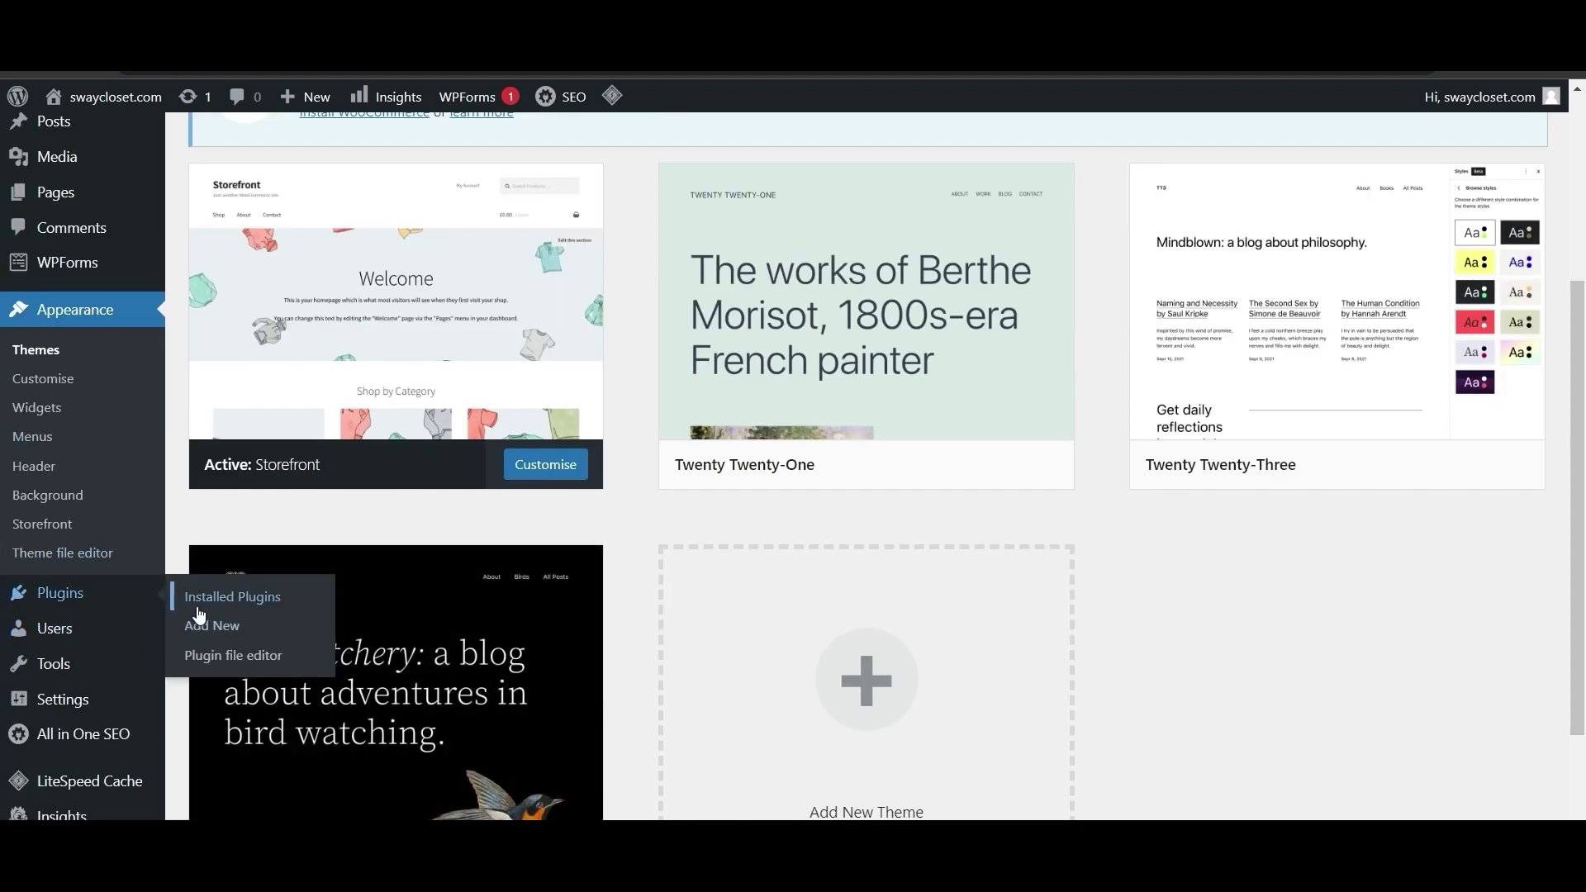
{"action": "left_click", "coordinate": [198, 608]}
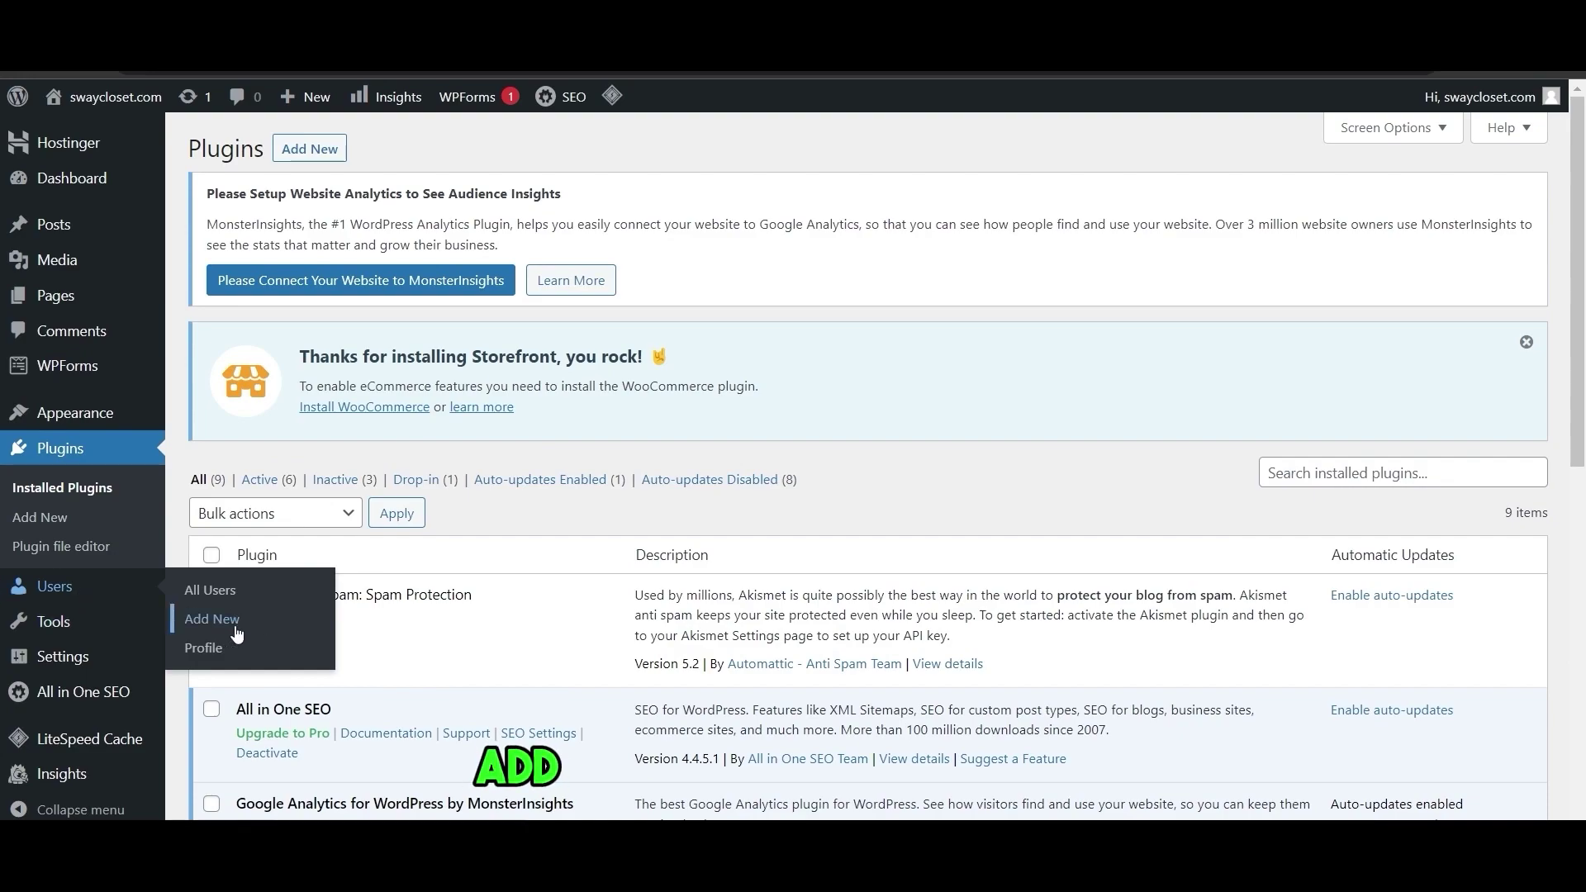
{"action": "left_click", "coordinate": [237, 632]}
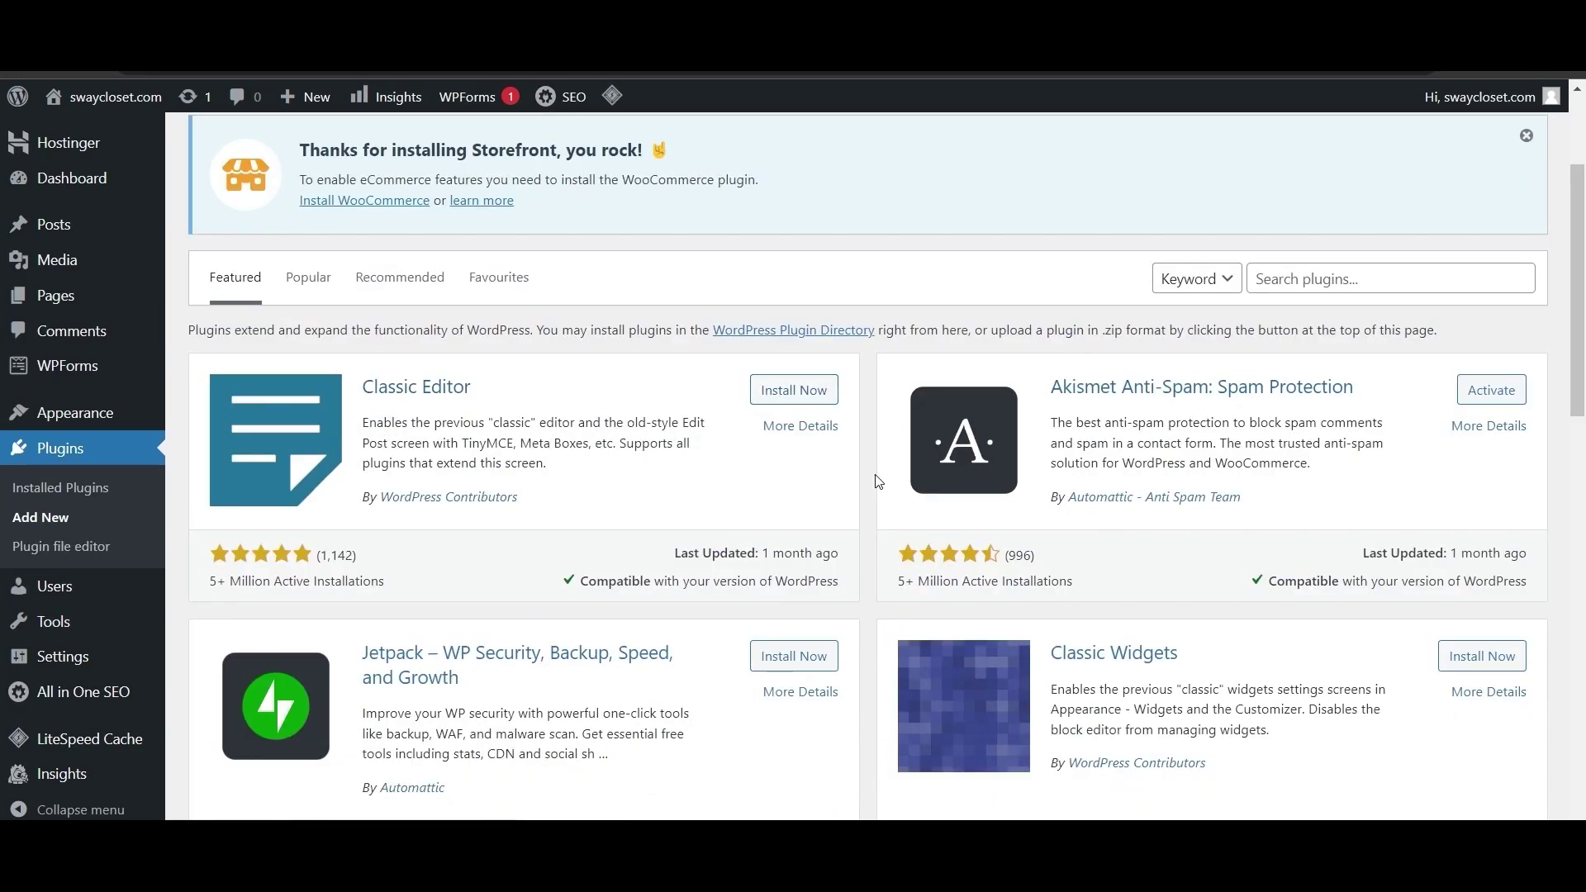
{"action": "scroll", "coordinate": [878, 481], "scroll_direction": "down", "scroll_amount": 2}
{"action": "scroll", "coordinate": [1186, 584], "scroll_direction": "up", "scroll_amount": 4}
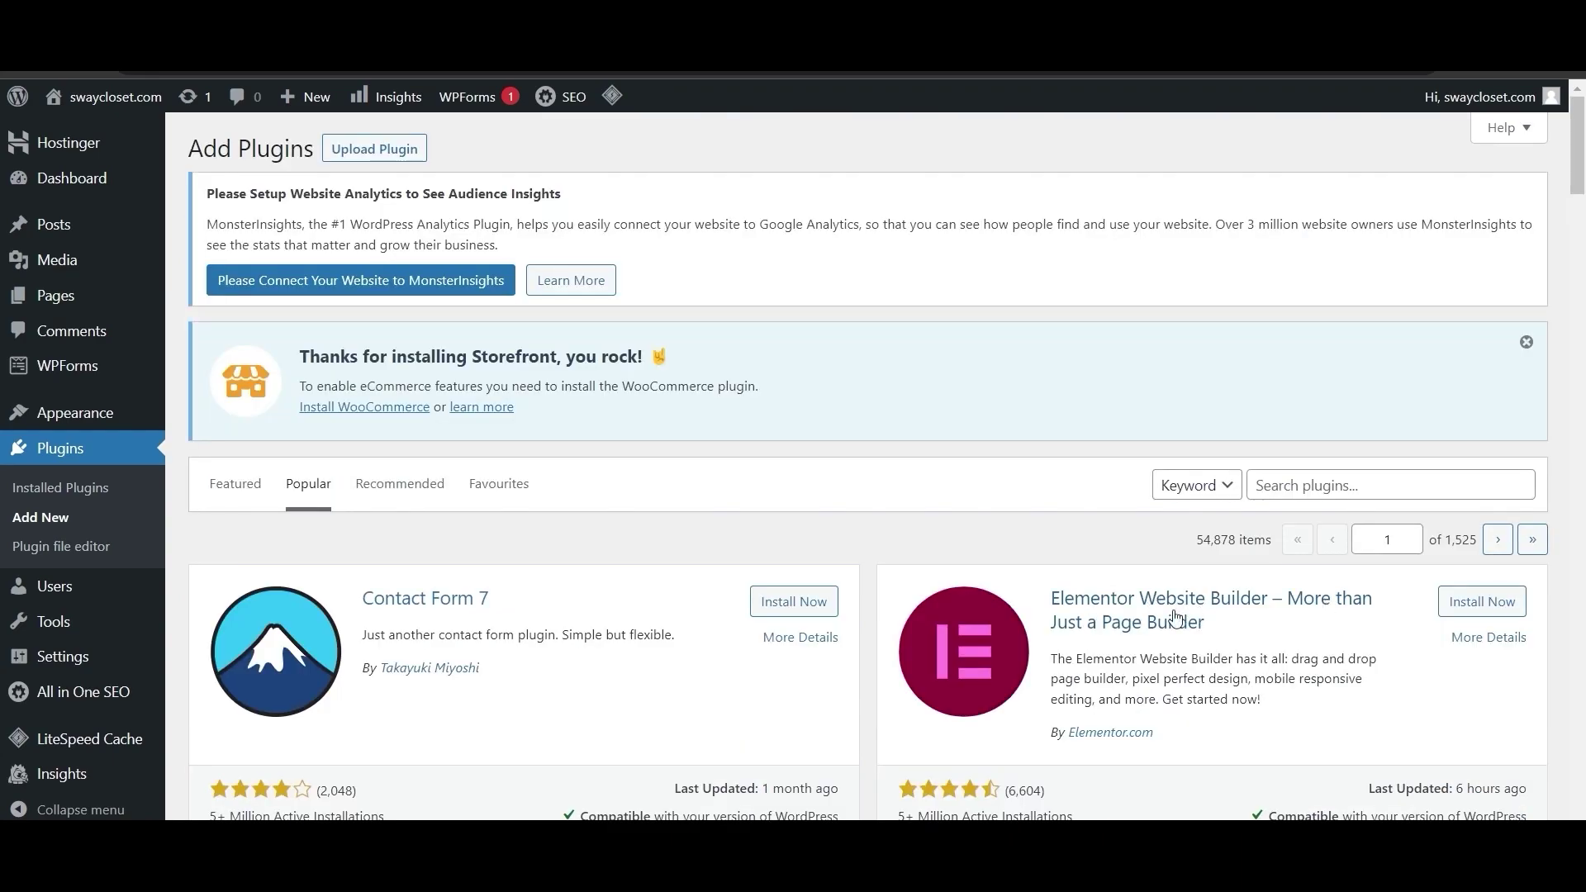
{"action": "left_click", "coordinate": [1128, 617]}
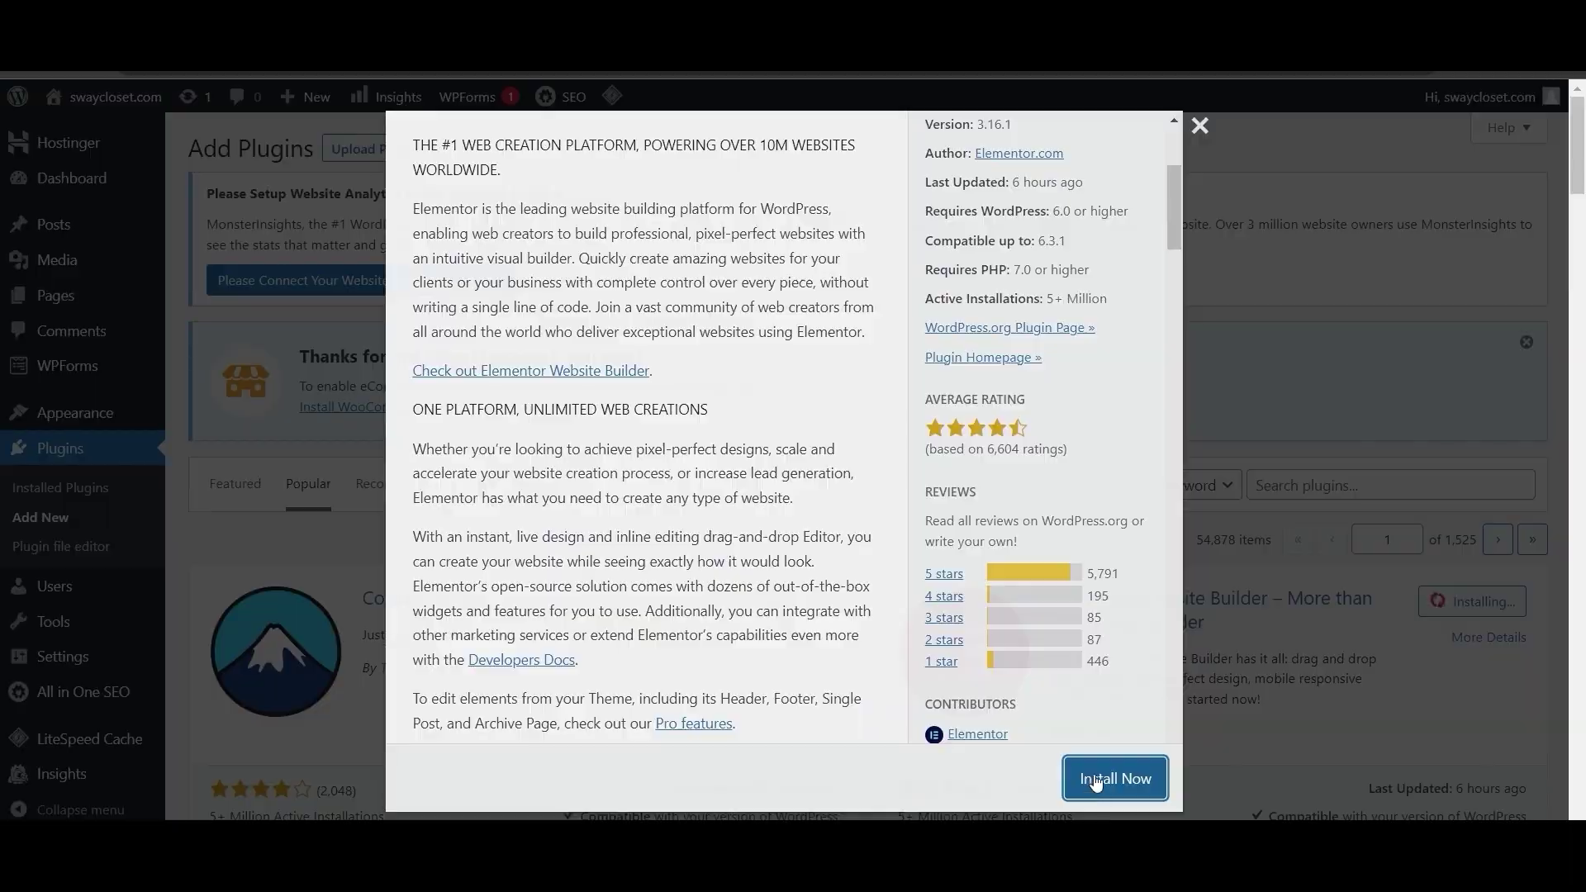
{"action": "left_click", "coordinate": [1095, 781]}
Step: Install the Classic Editor plugin from the Add Plugins list
{"action": "scroll", "coordinate": [975, 615], "scroll_direction": "down", "scroll_amount": 3}
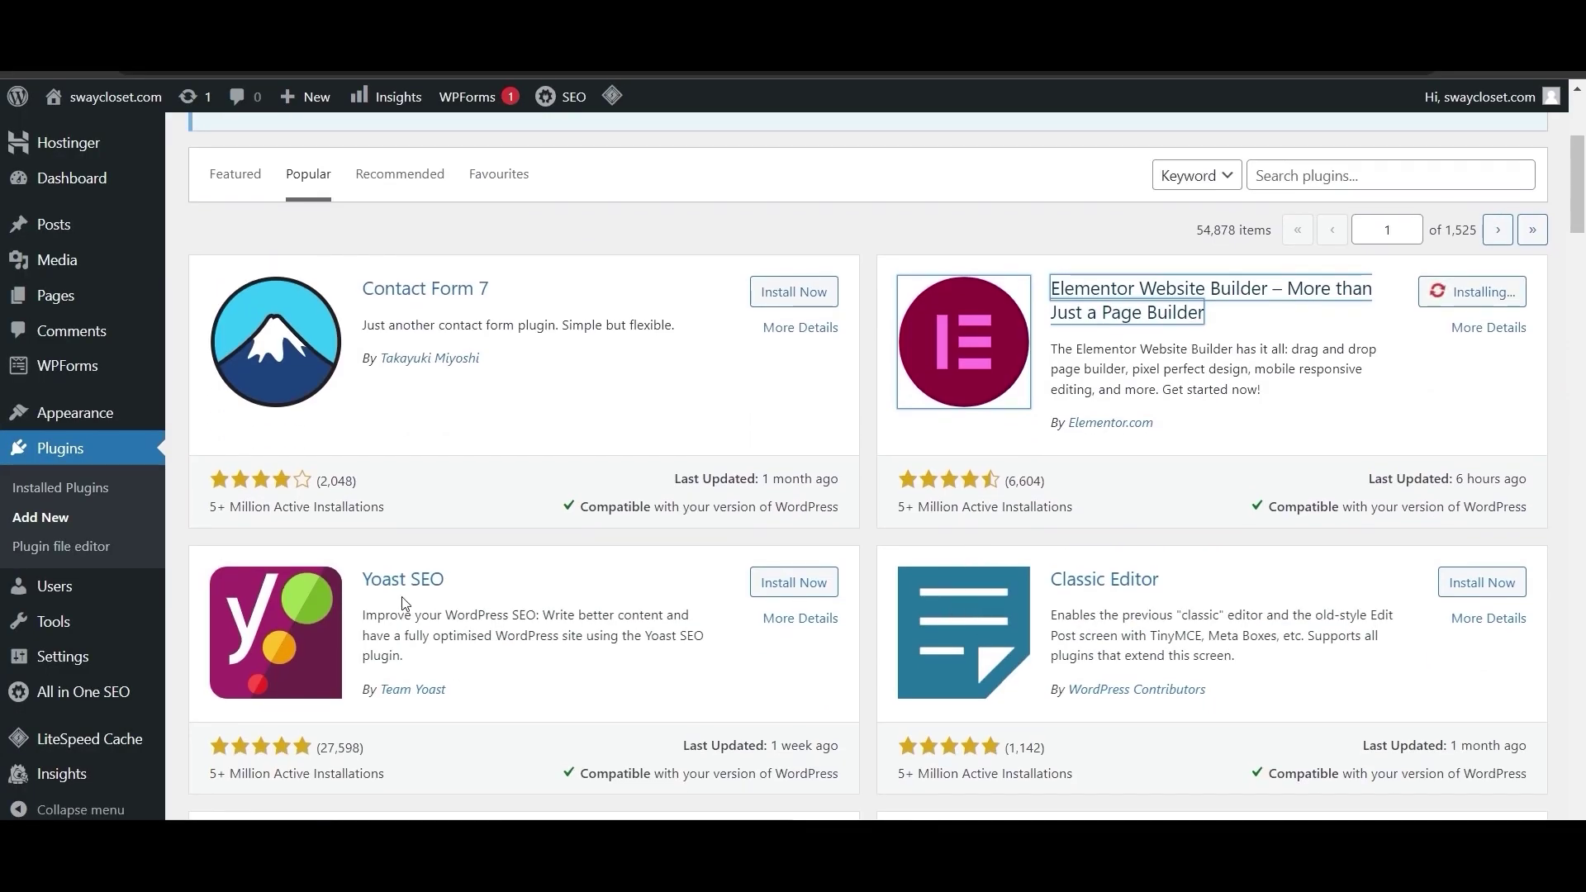
{"action": "scroll", "coordinate": [404, 591], "scroll_direction": "down", "scroll_amount": 3}
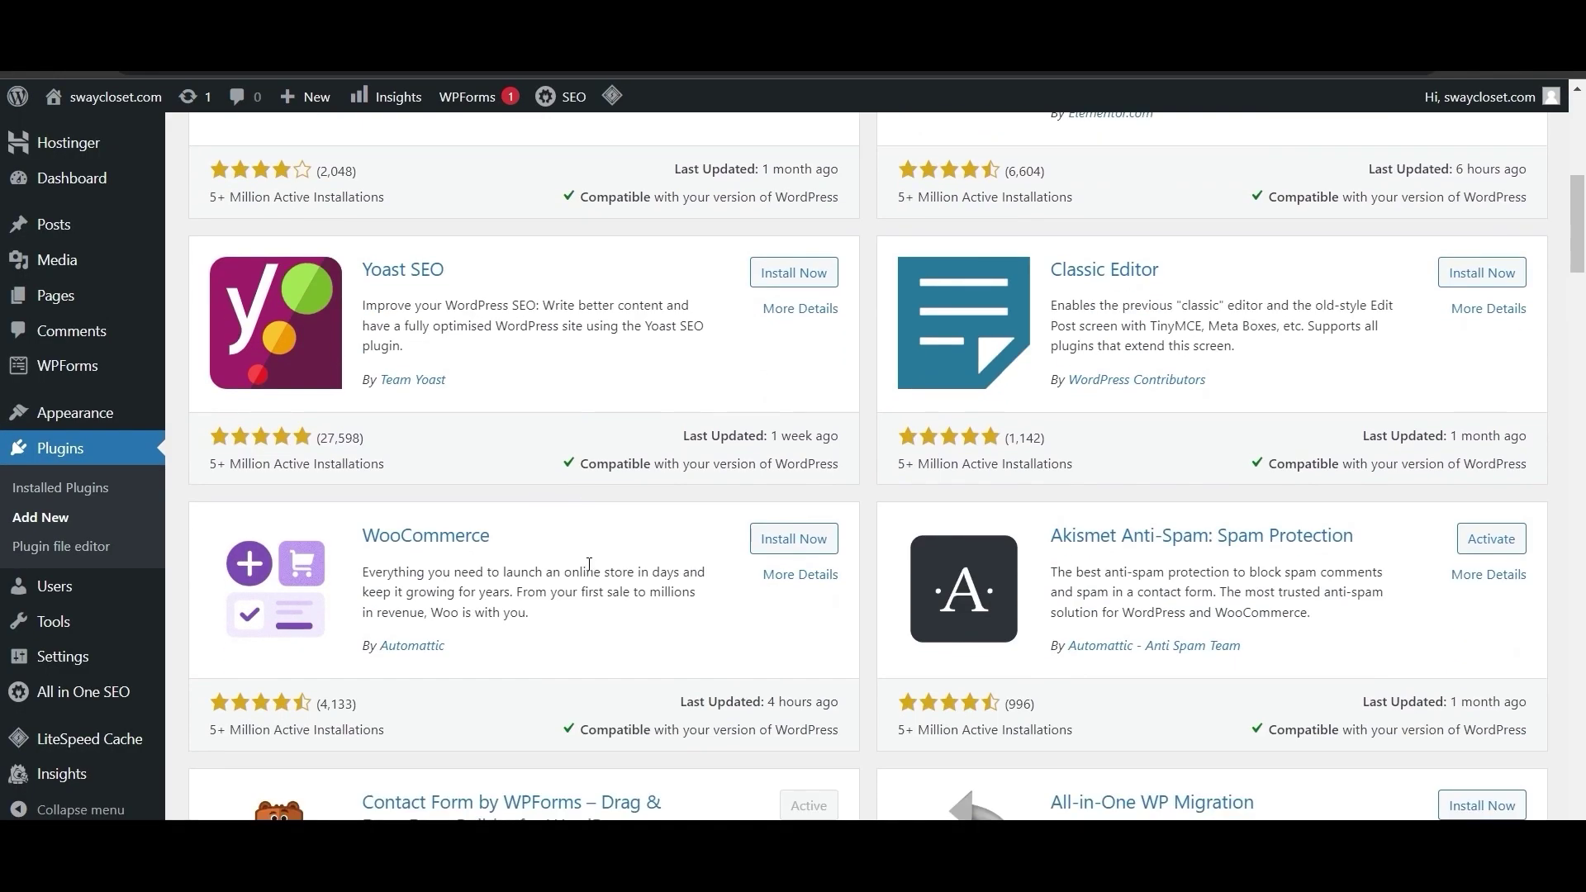
{"action": "scroll", "coordinate": [438, 411], "scroll_direction": "down", "scroll_amount": 3}
{"action": "scroll", "coordinate": [463, 431], "scroll_direction": "down", "scroll_amount": 5}
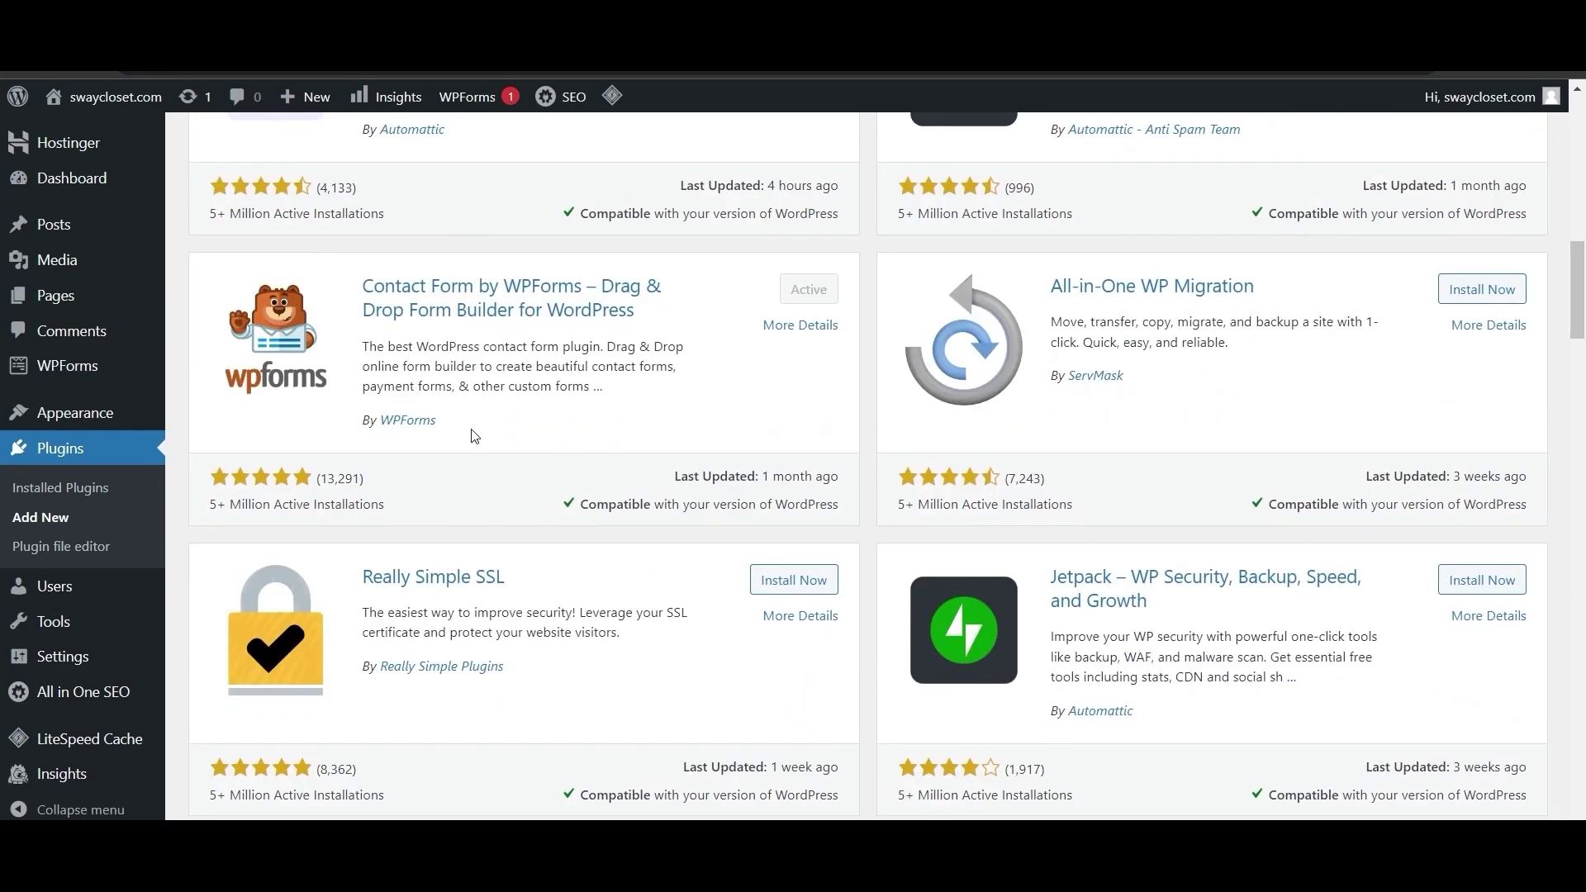
{"action": "scroll", "coordinate": [1080, 541], "scroll_direction": "up", "scroll_amount": 8}
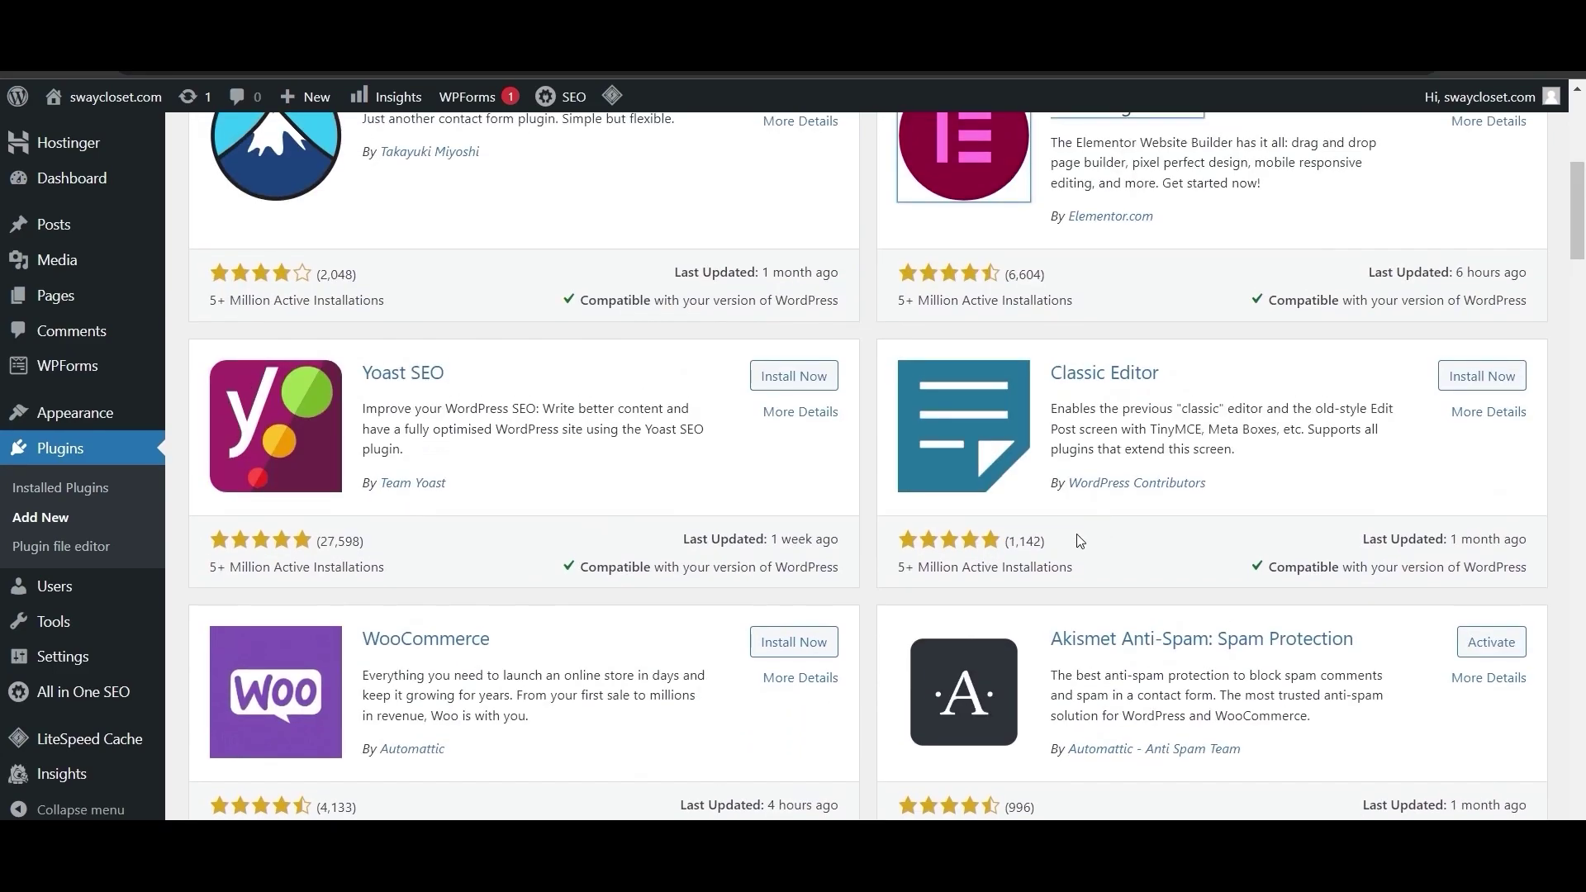
{"action": "left_click", "coordinate": [1464, 383]}
{"action": "scroll", "coordinate": [1225, 636], "scroll_direction": "up", "scroll_amount": 1}
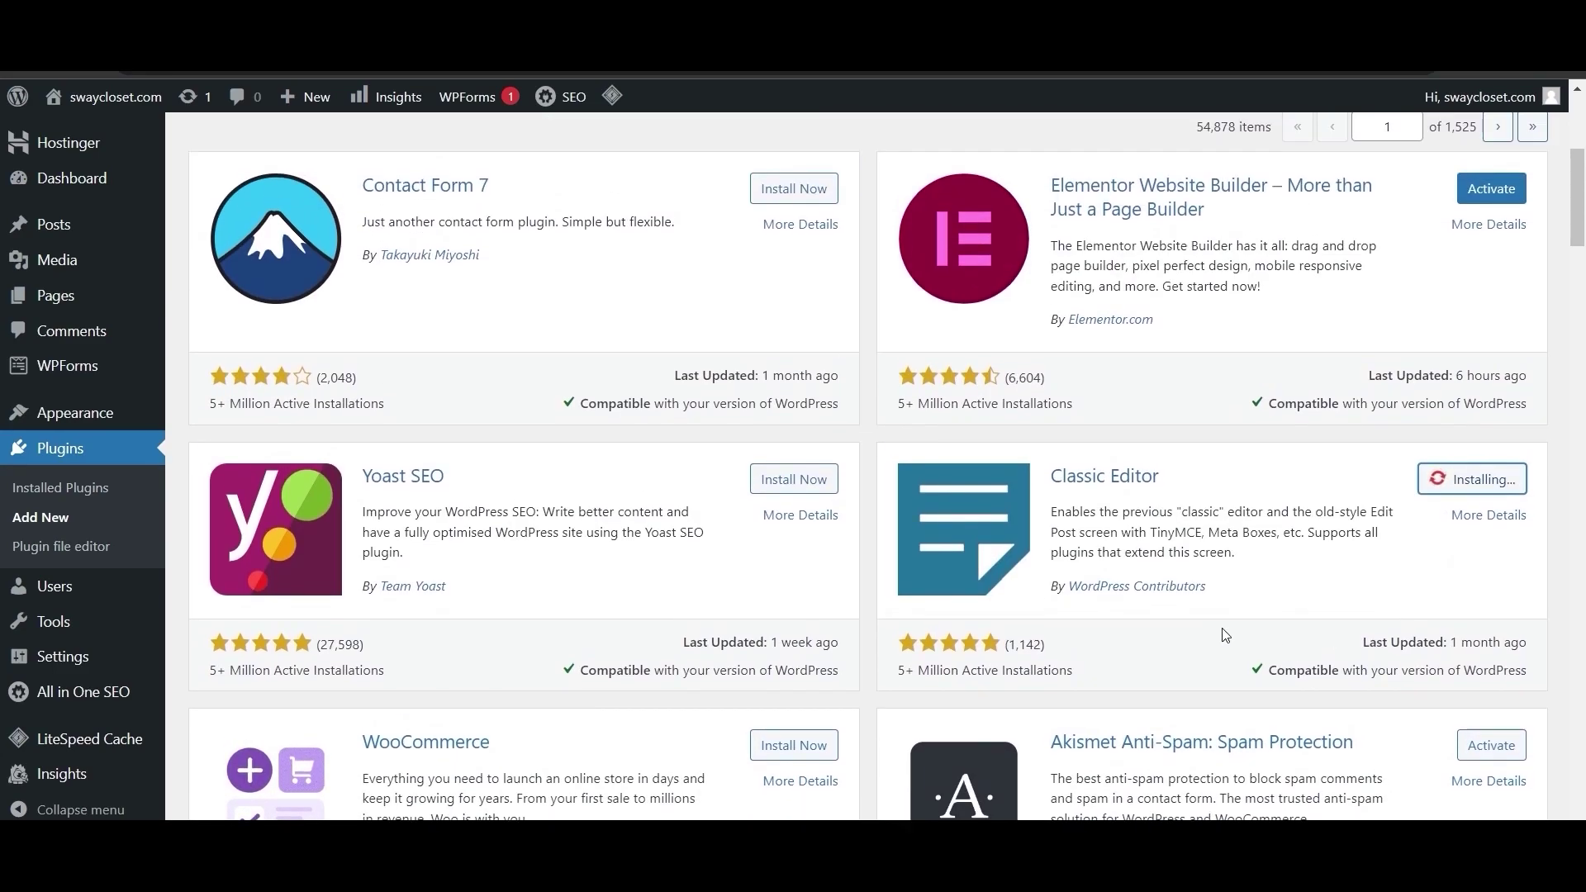
{"action": "scroll", "coordinate": [1511, 403], "scroll_direction": "up", "scroll_amount": 2}
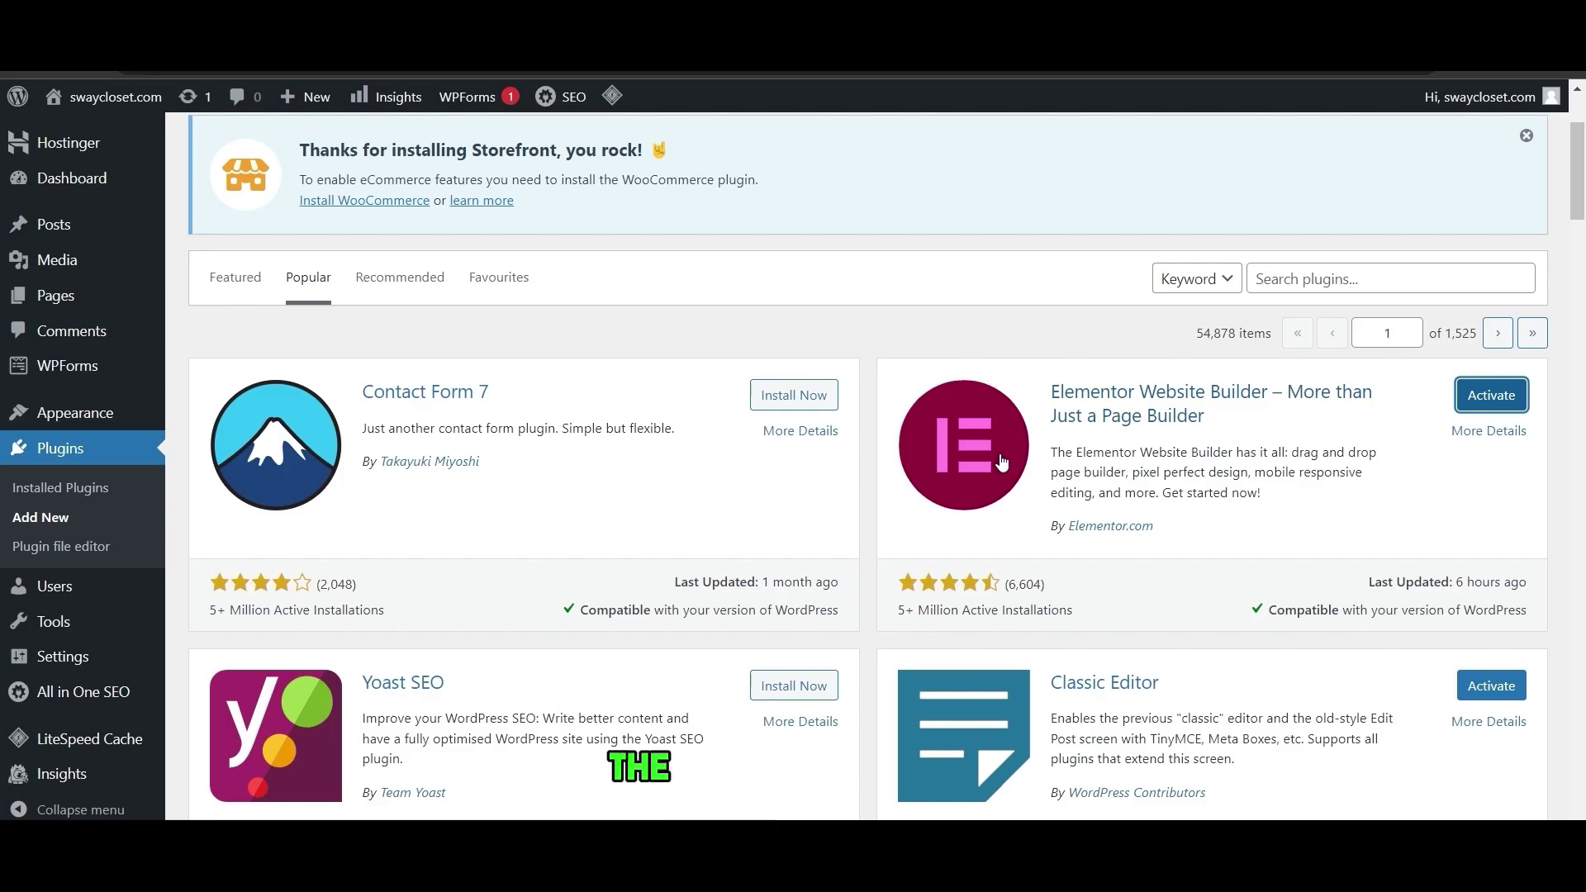
Step: Open Elementor's Kit Library from Templates and apply the Ceramic Studio kit
{"action": "mouse_move", "coordinate": [70, 413]}
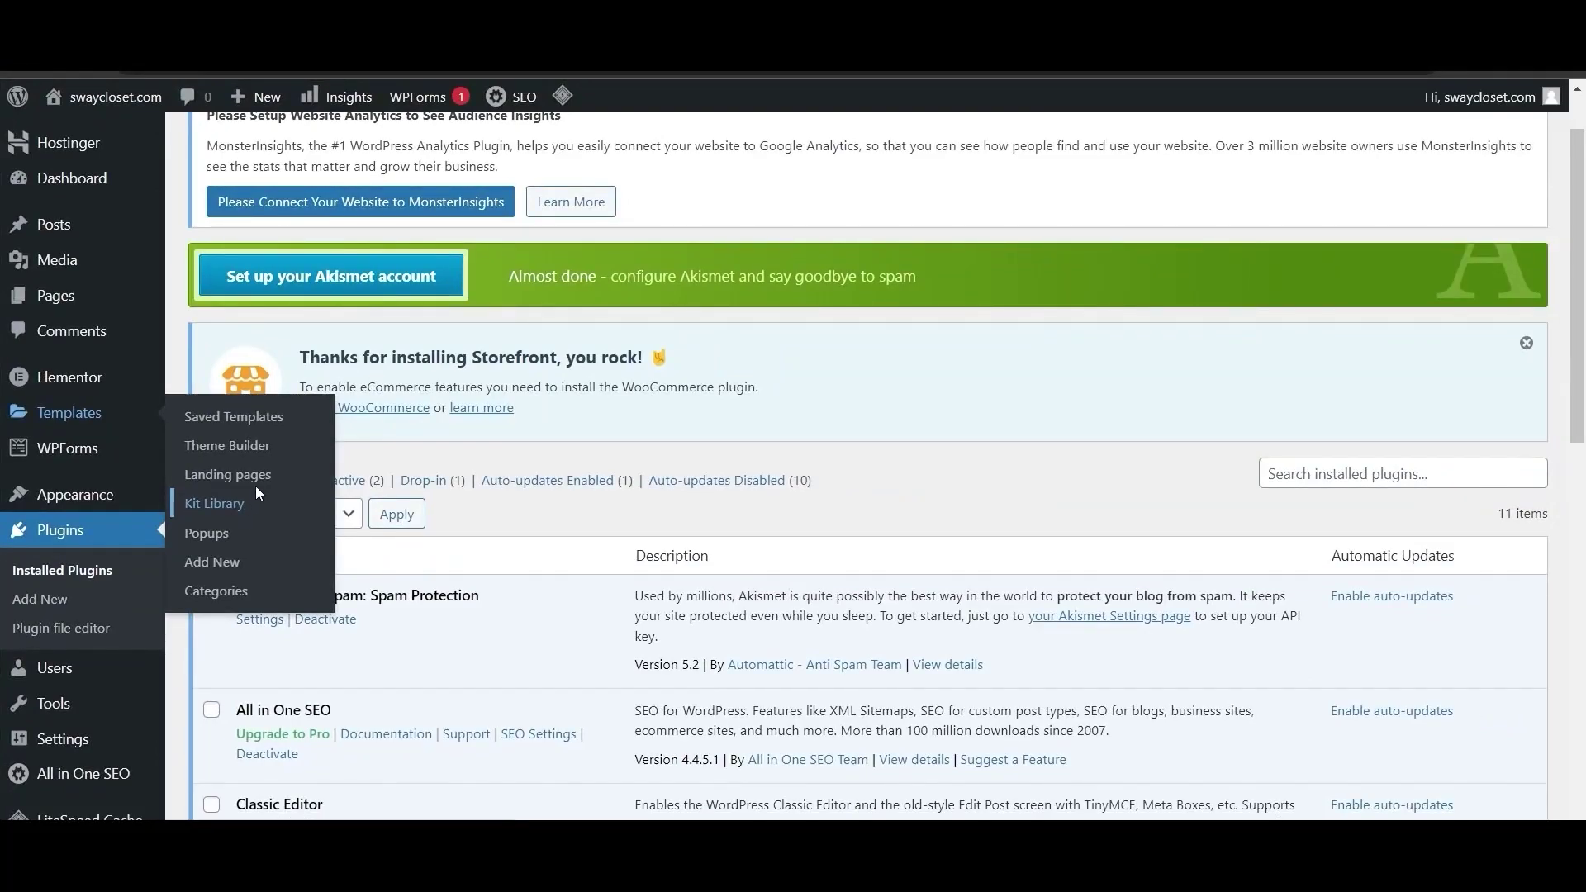
{"action": "left_click", "coordinate": [462, 591]}
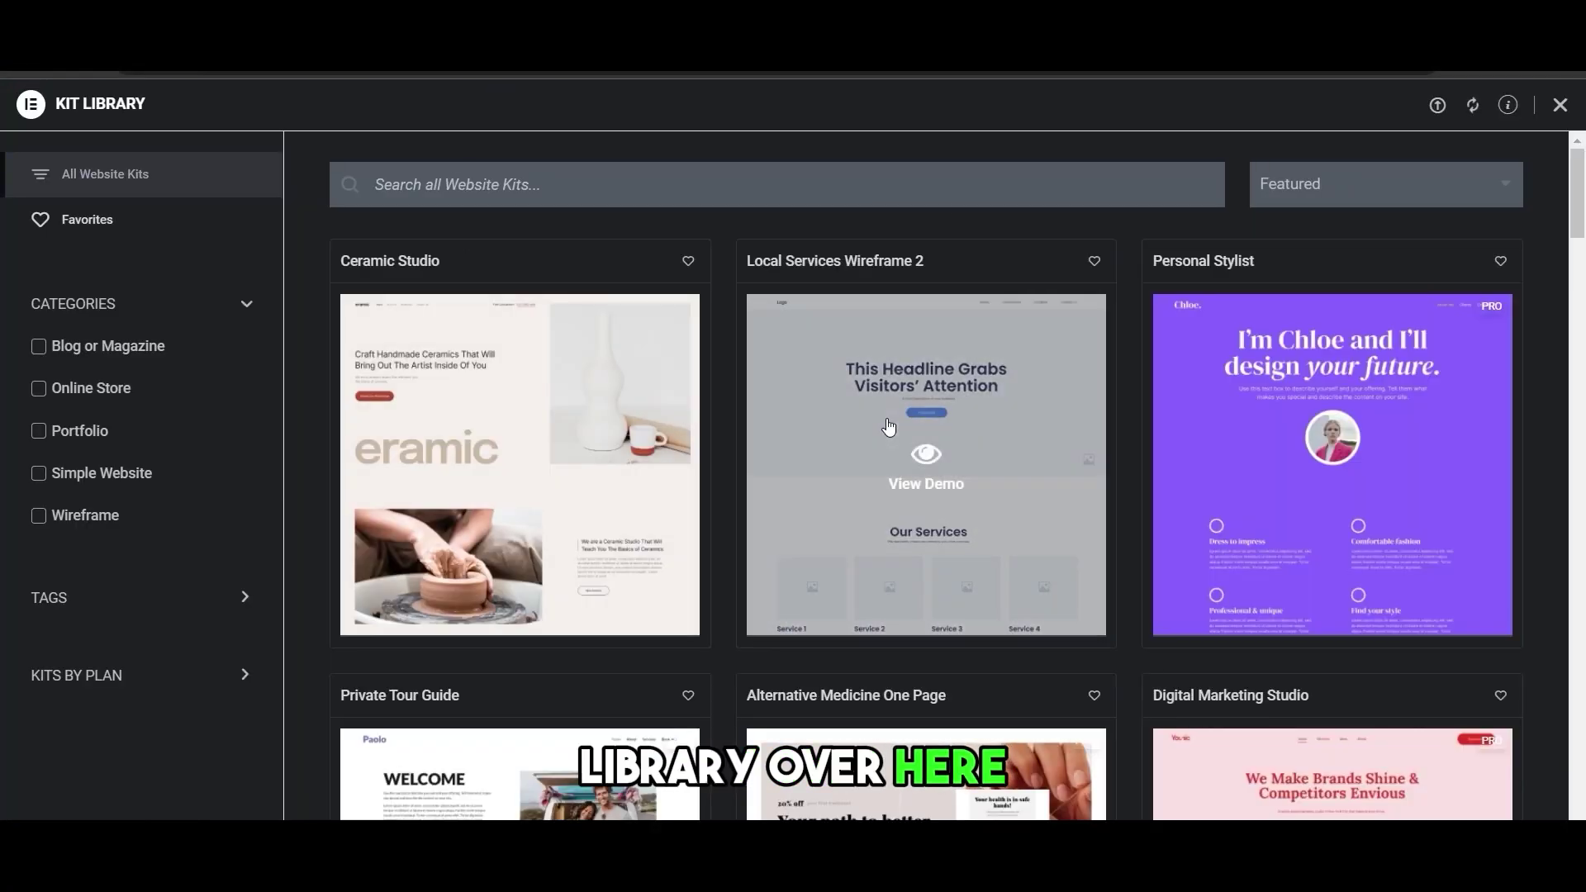
{"action": "scroll", "coordinate": [786, 453], "scroll_direction": "down", "scroll_amount": 1}
{"action": "scroll", "coordinate": [786, 454], "scroll_direction": "down", "scroll_amount": 8}
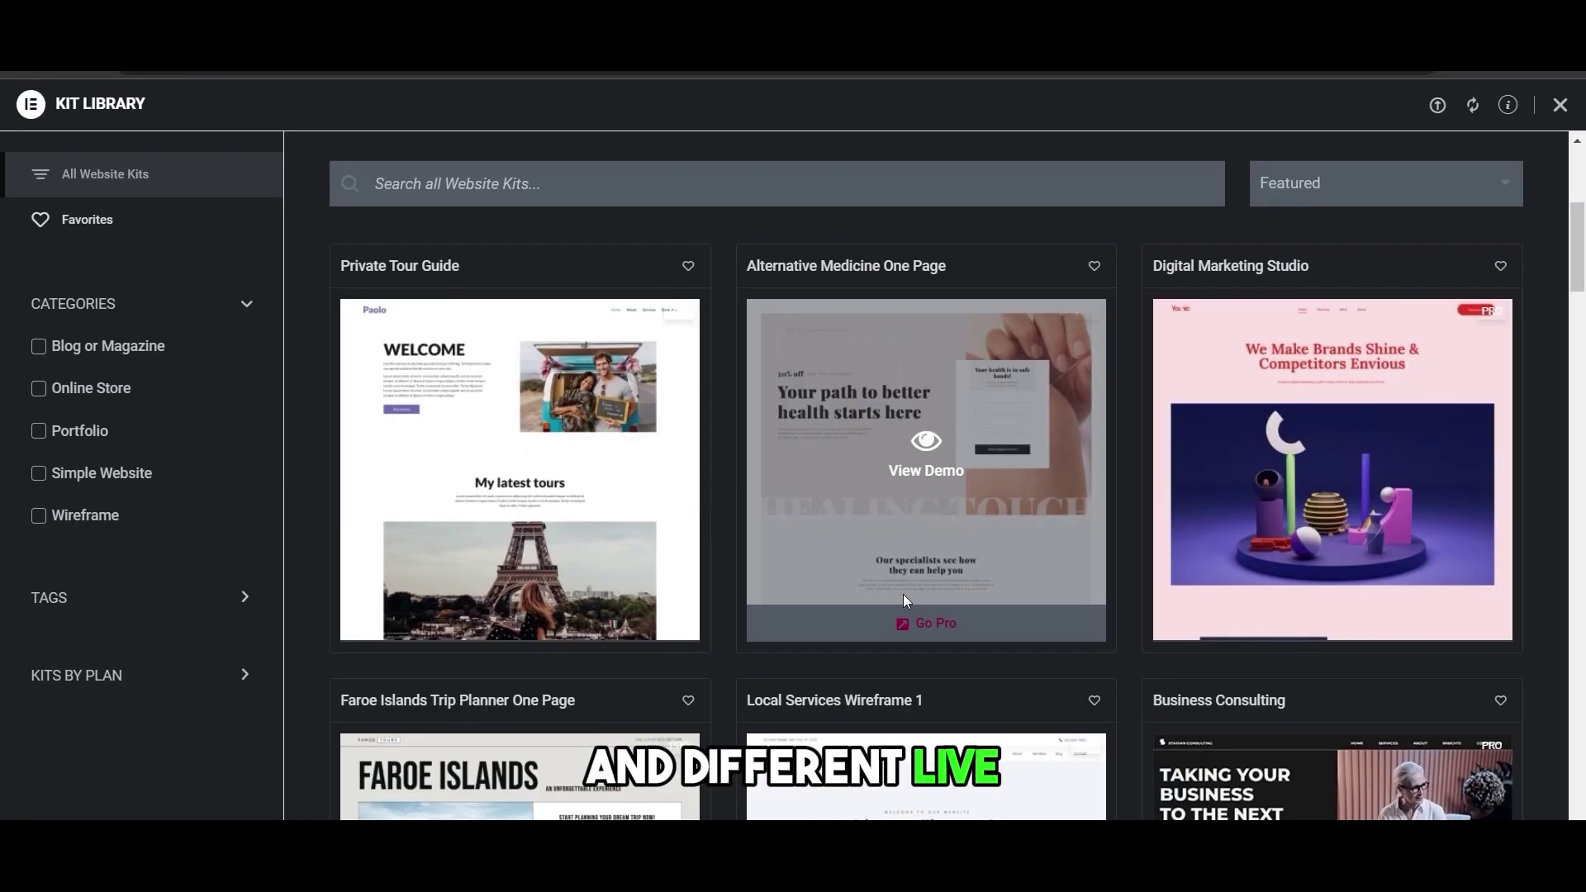
{"action": "left_click", "coordinate": [1468, 112]}
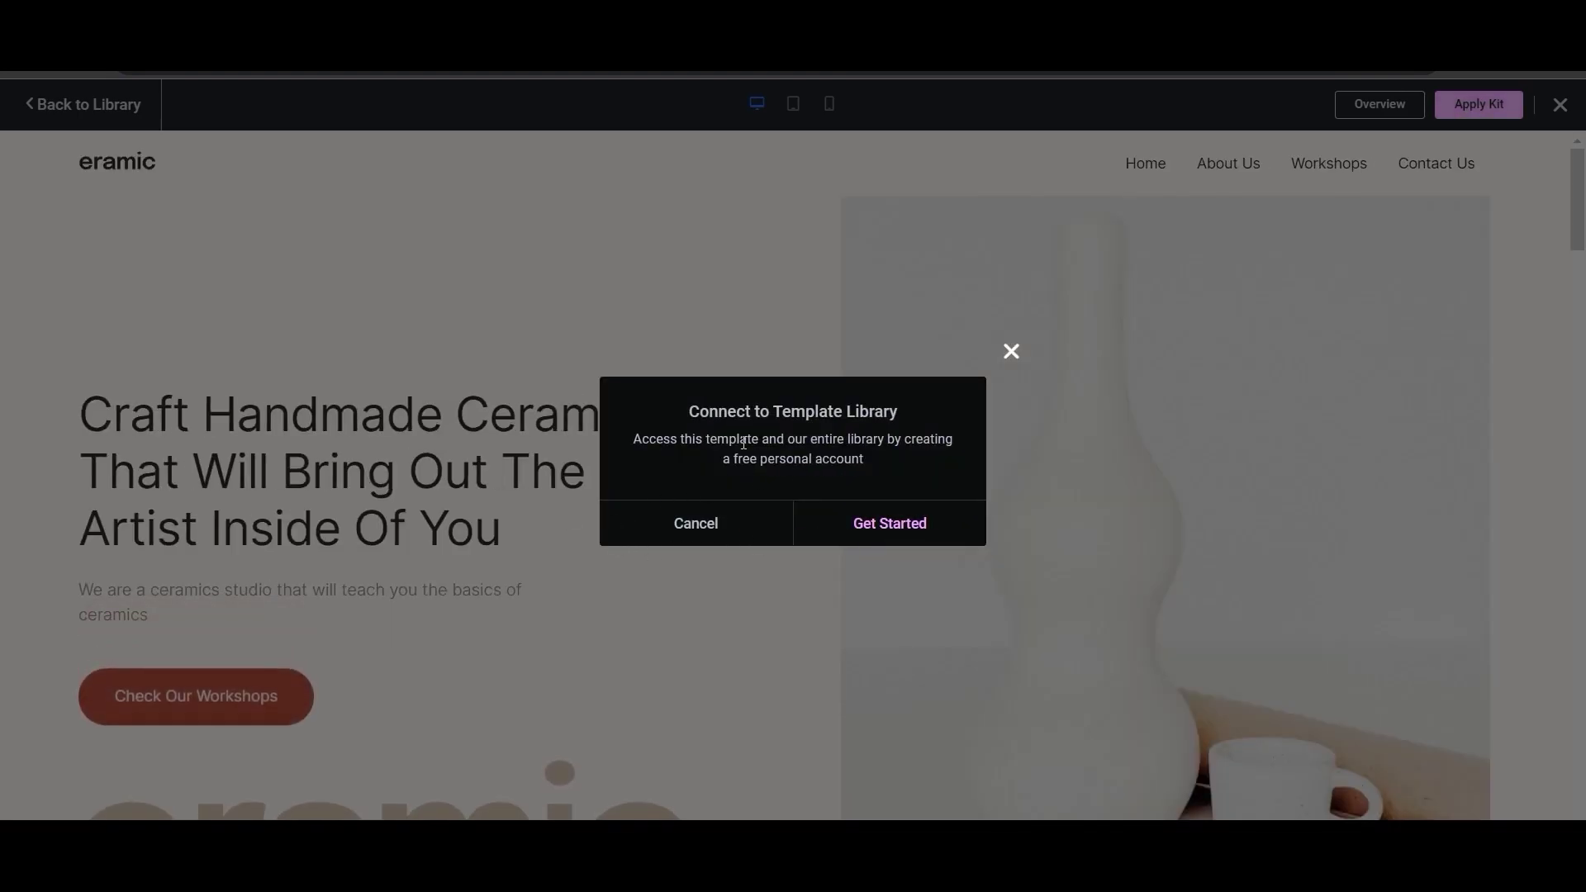
Step: Accept the Connect to Template Library prompt to link the site to Elementor's library
{"action": "left_click", "coordinate": [929, 527]}
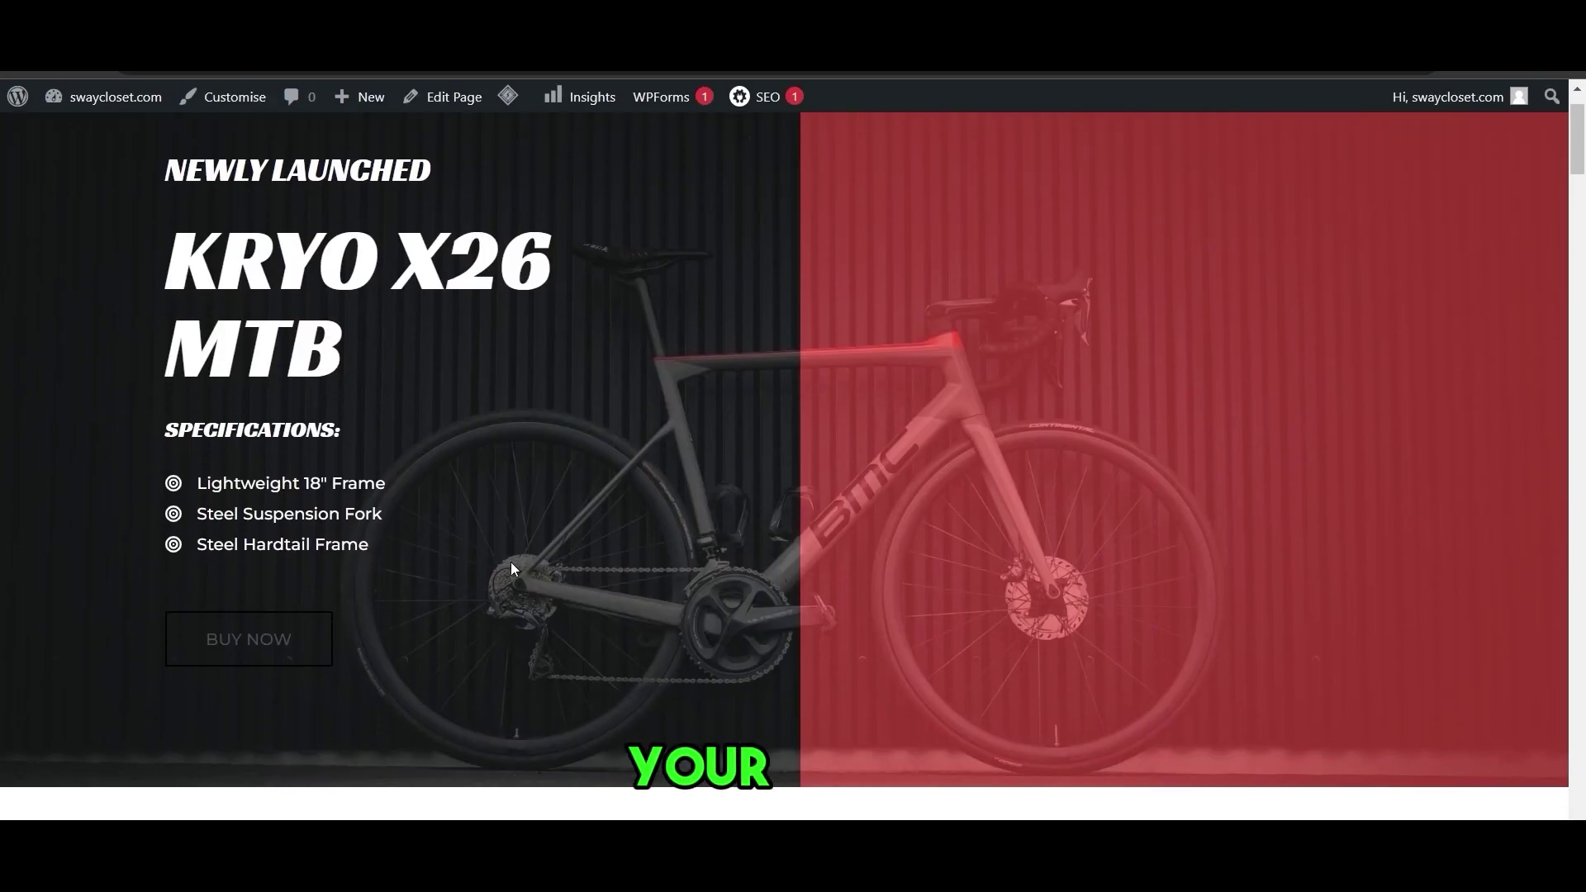
{"action": "scroll", "coordinate": [517, 547], "scroll_direction": "down", "scroll_amount": 10}
{"action": "scroll", "coordinate": [517, 562], "scroll_direction": "down", "scroll_amount": 10}
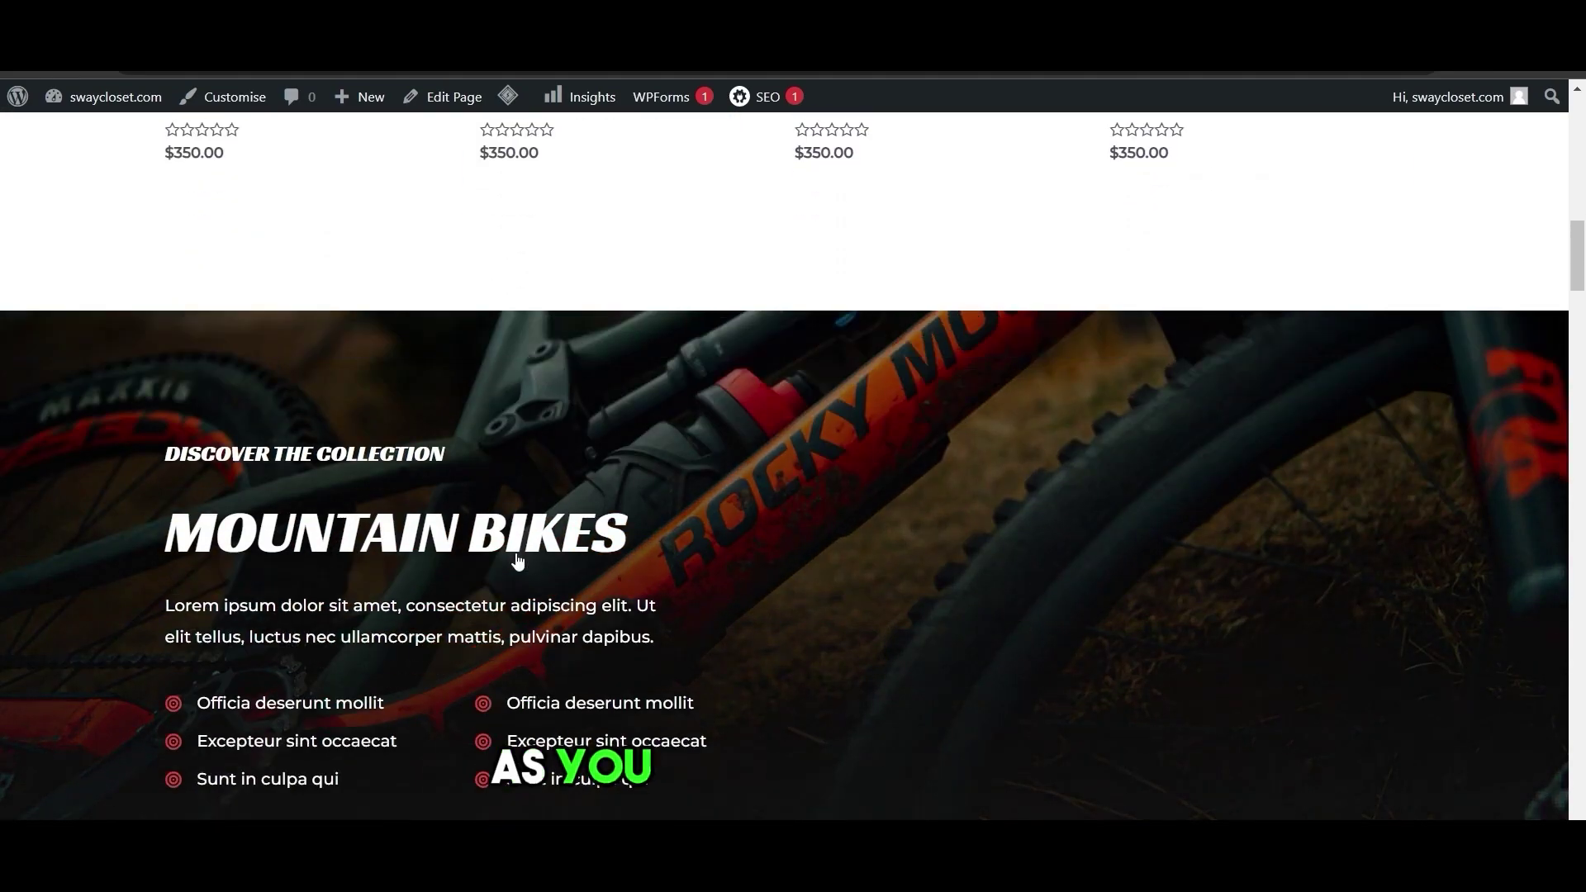
{"action": "scroll", "coordinate": [515, 561], "scroll_direction": "down", "scroll_amount": 5}
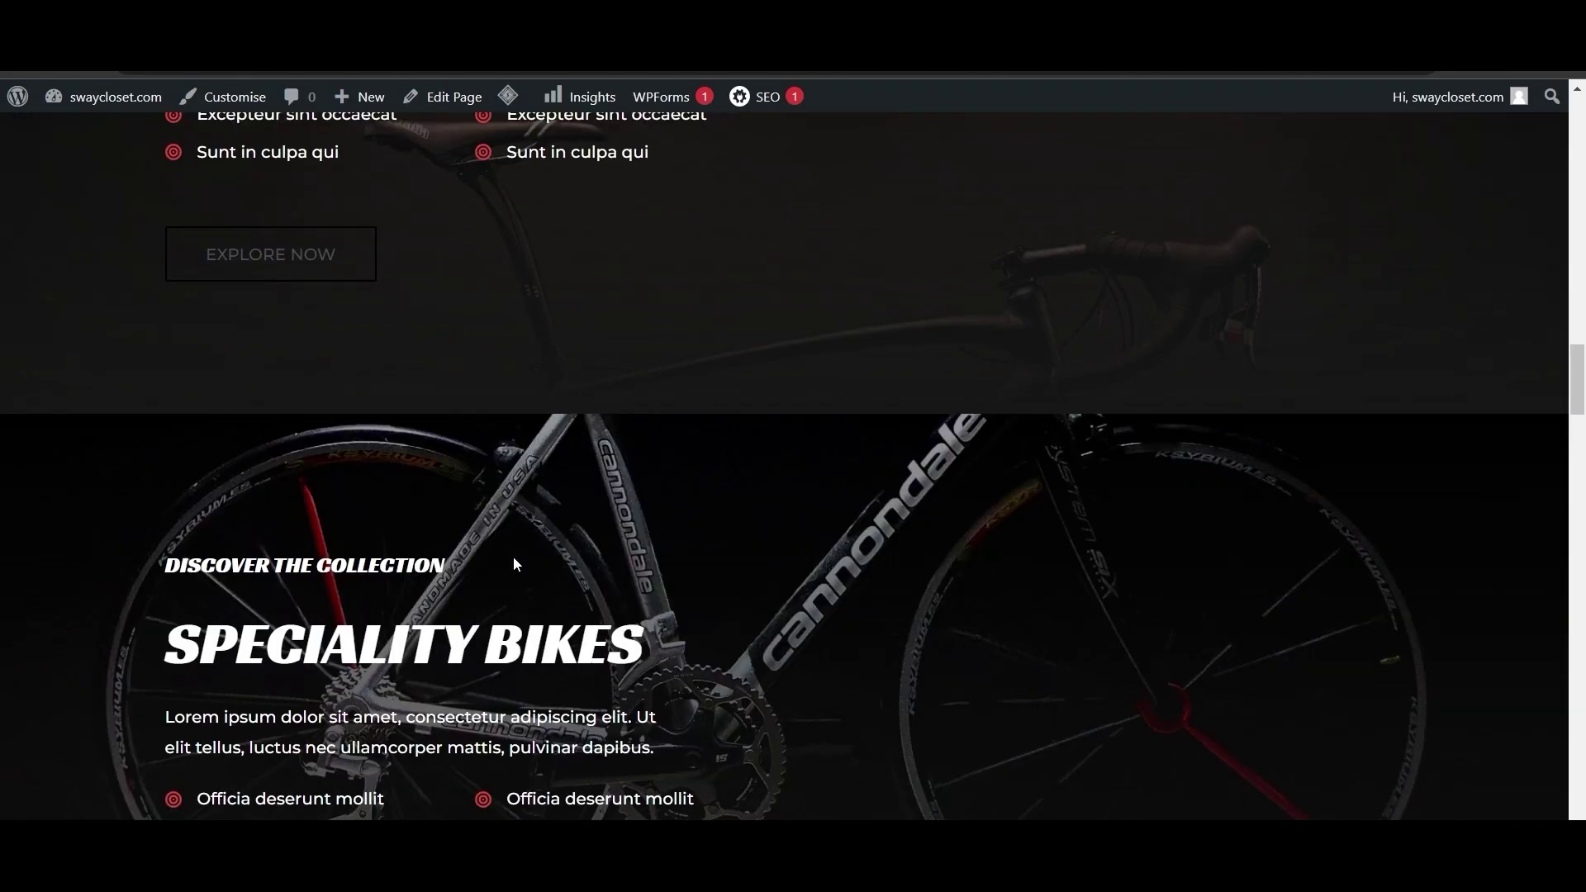
{"action": "scroll", "coordinate": [513, 551], "scroll_direction": "up", "scroll_amount": 12}
{"action": "scroll", "coordinate": [500, 559], "scroll_direction": "up", "scroll_amount": 10}
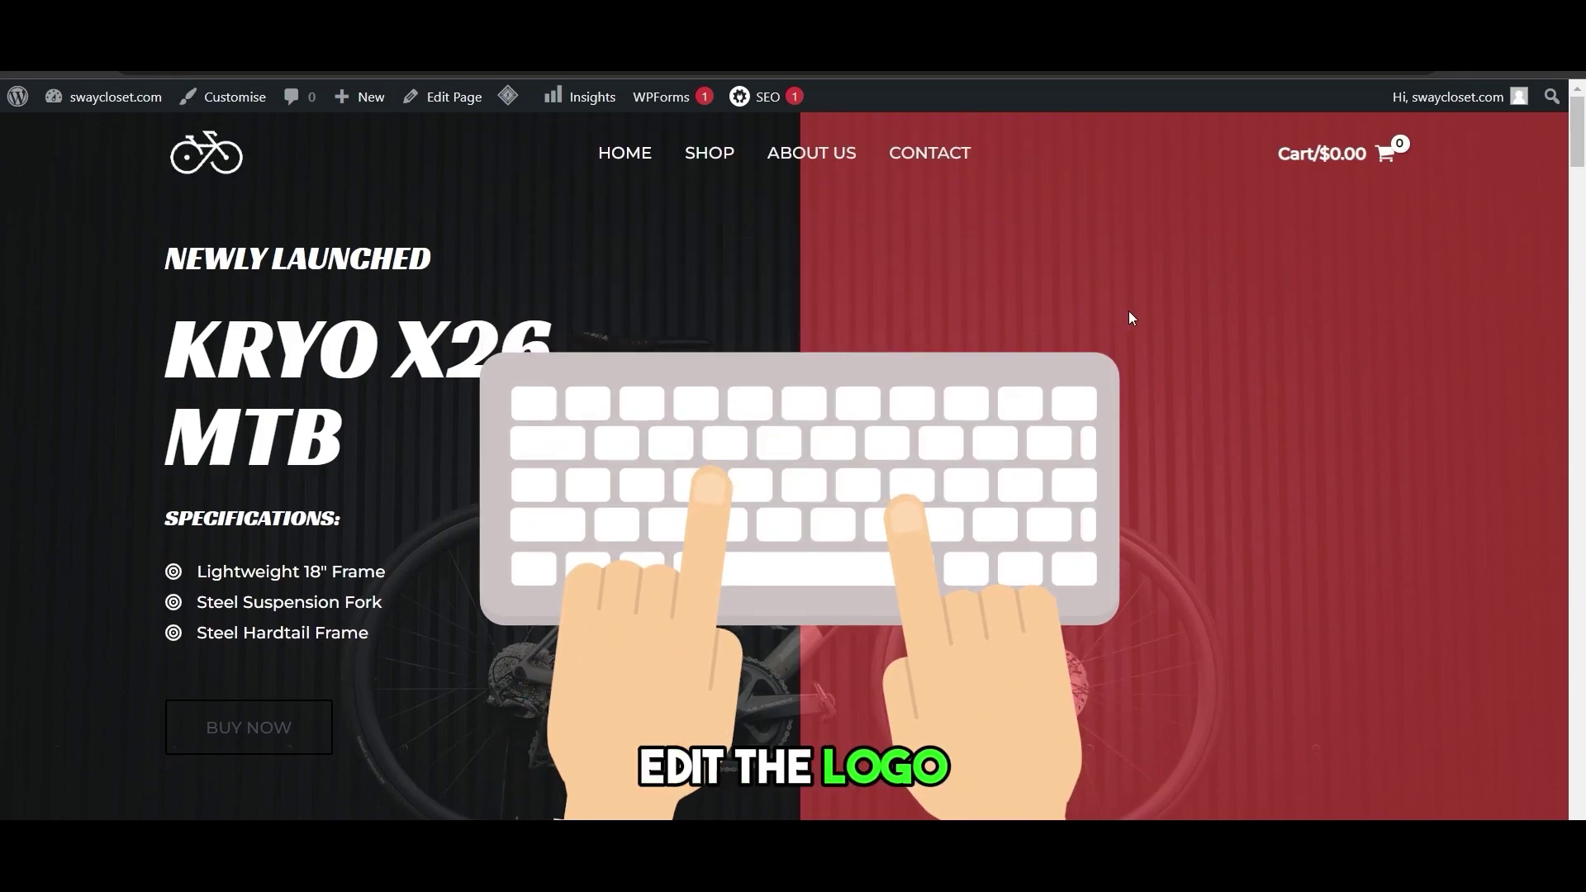
{"action": "scroll", "coordinate": [1373, 564], "scroll_direction": "down", "scroll_amount": 5}
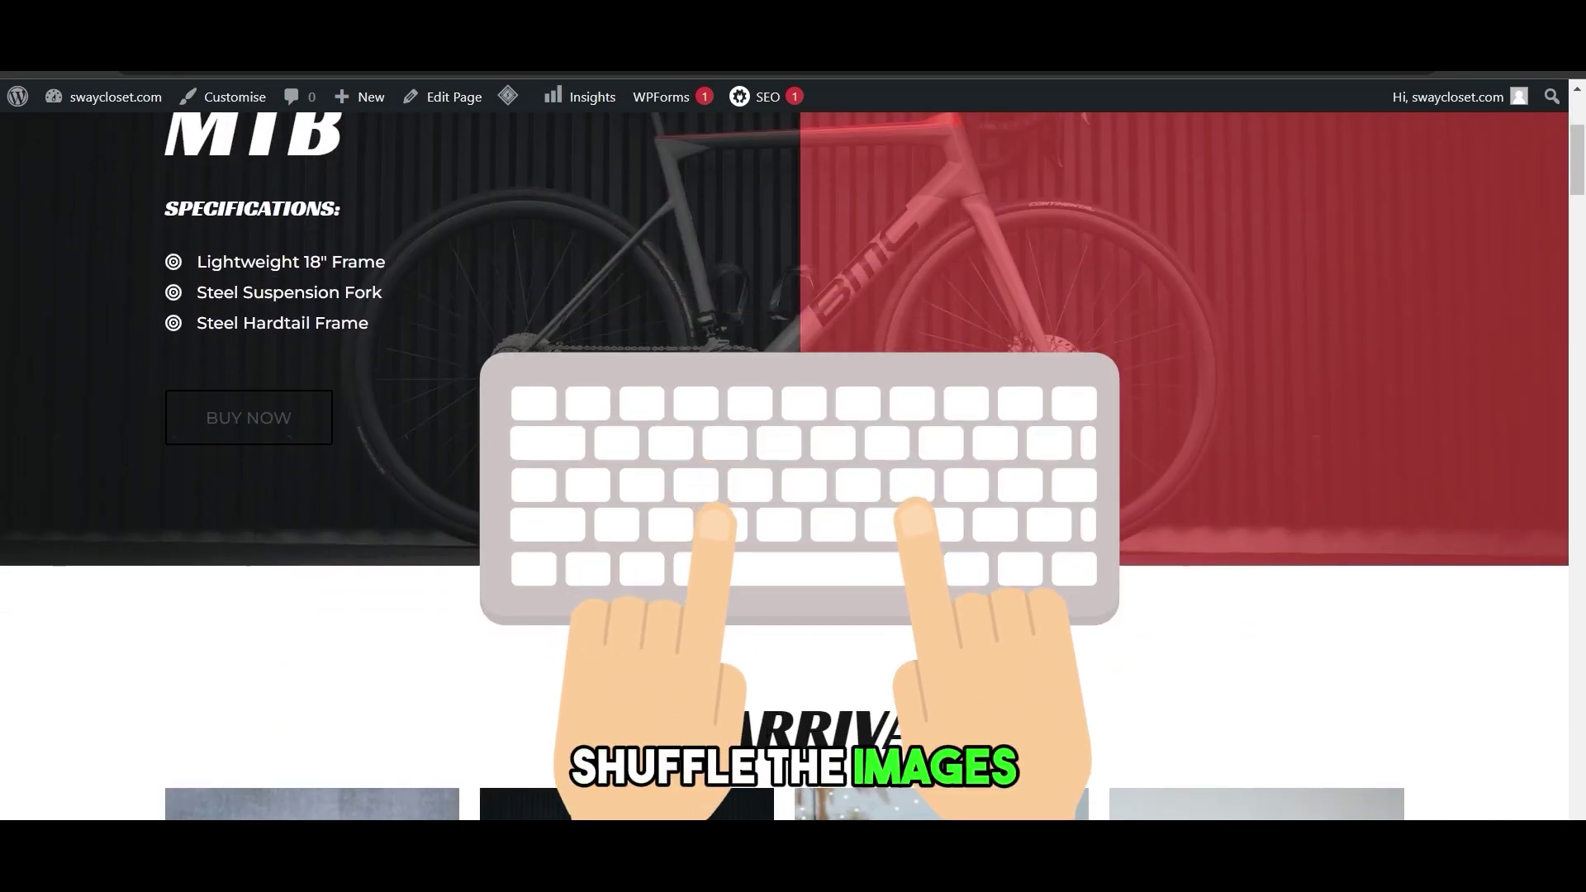
{"action": "scroll", "coordinate": [820, 324], "scroll_direction": "down", "scroll_amount": 4}
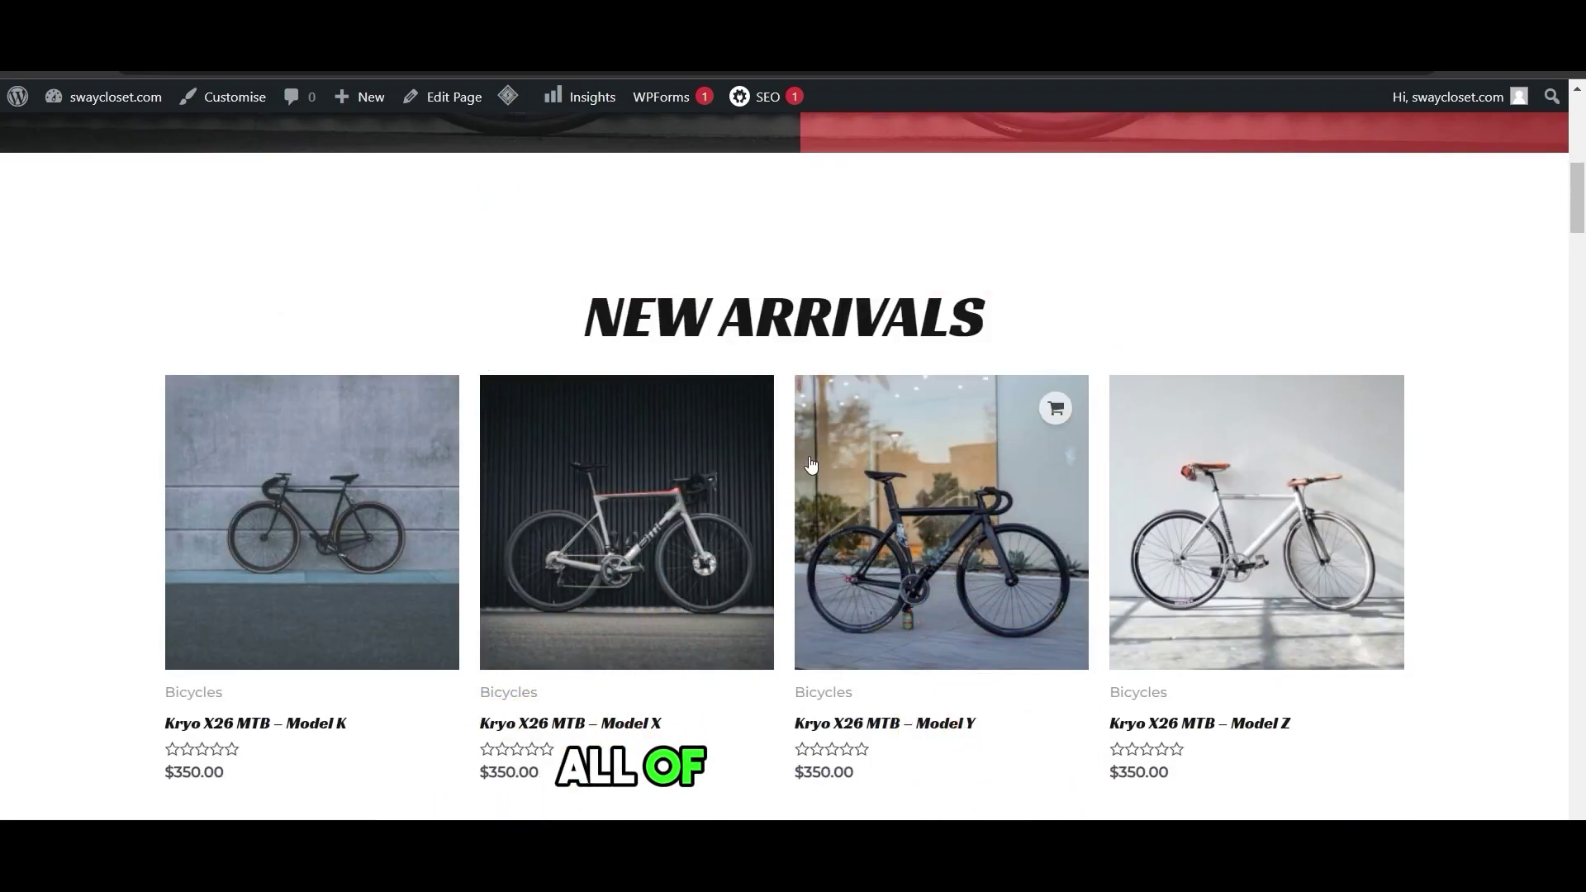
{"action": "scroll", "coordinate": [890, 314], "scroll_direction": "down", "scroll_amount": 8}
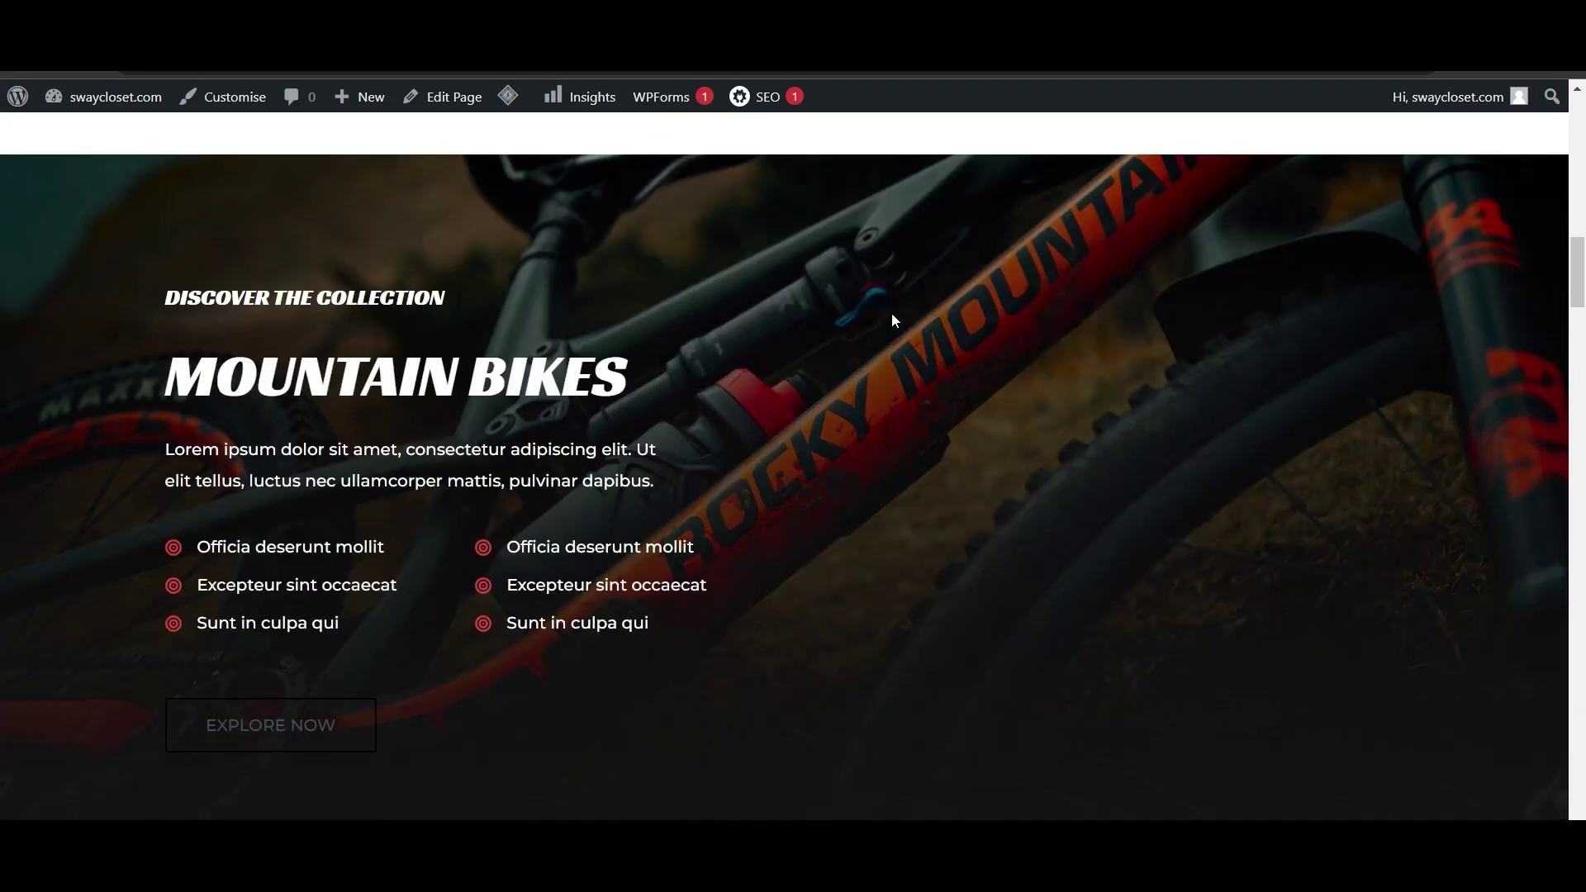
{"action": "scroll", "coordinate": [899, 320], "scroll_direction": "down", "scroll_amount": 10}
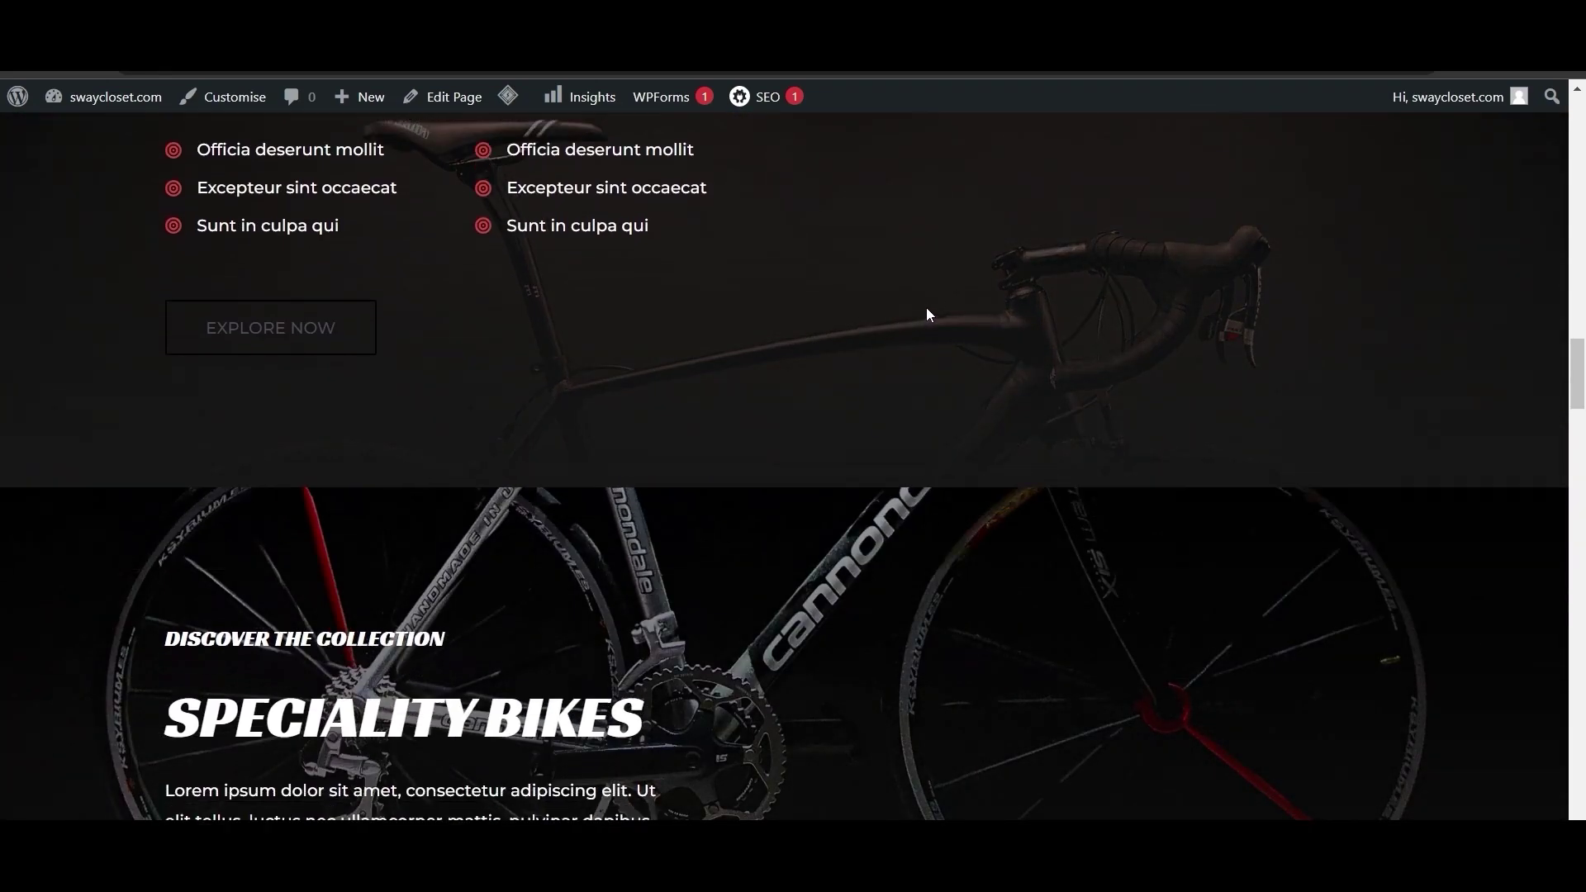
{"action": "scroll", "coordinate": [930, 304], "scroll_direction": "down", "scroll_amount": 5}
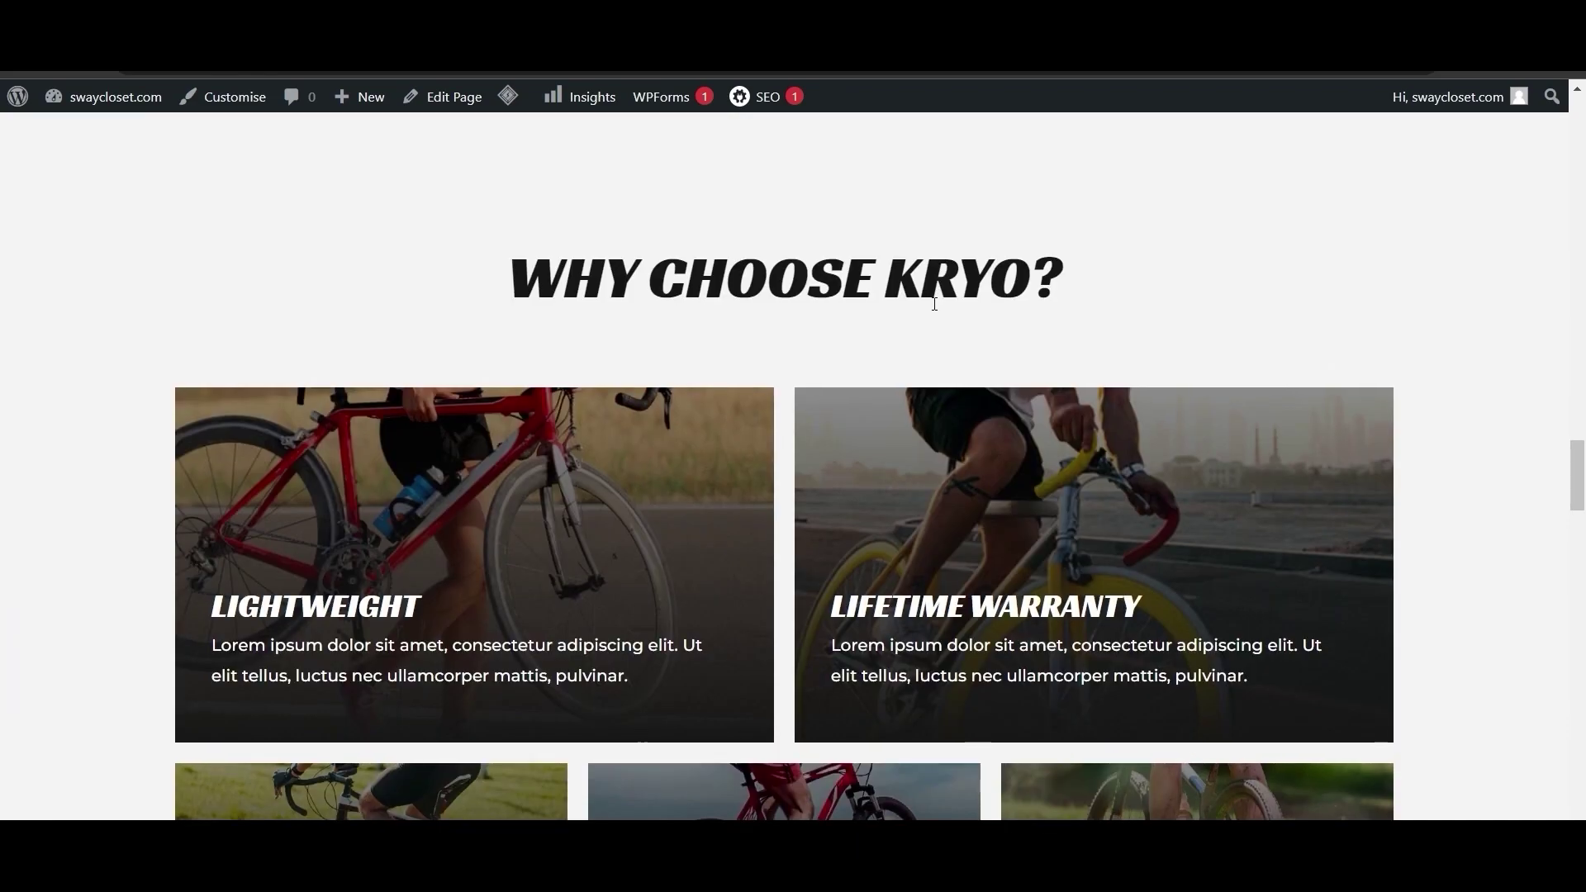
{"action": "scroll", "coordinate": [932, 307], "scroll_direction": "down", "scroll_amount": 3}
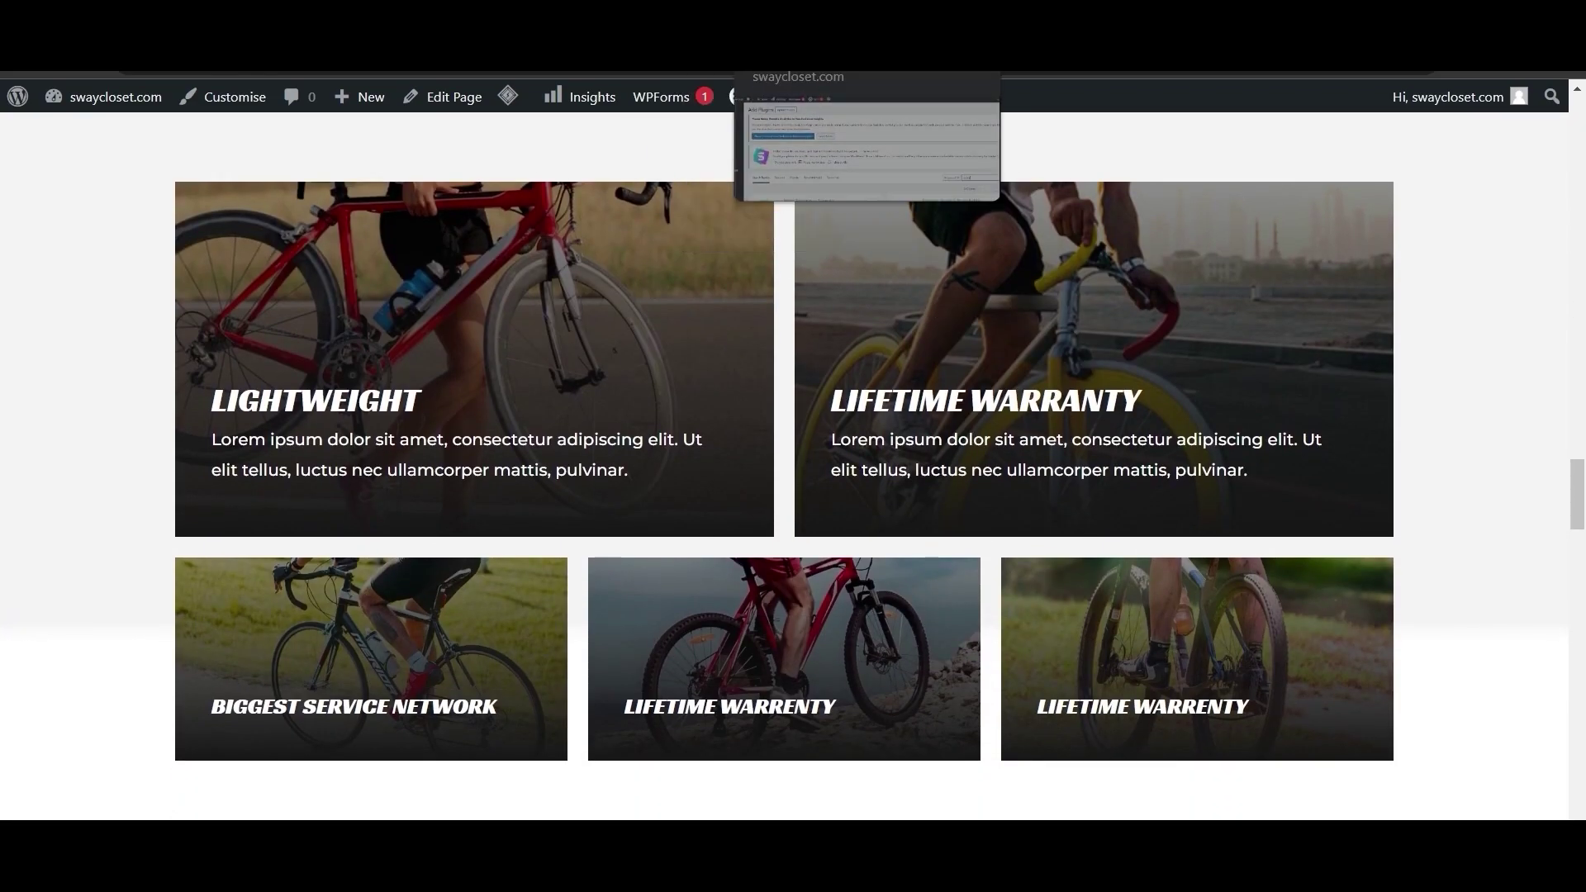